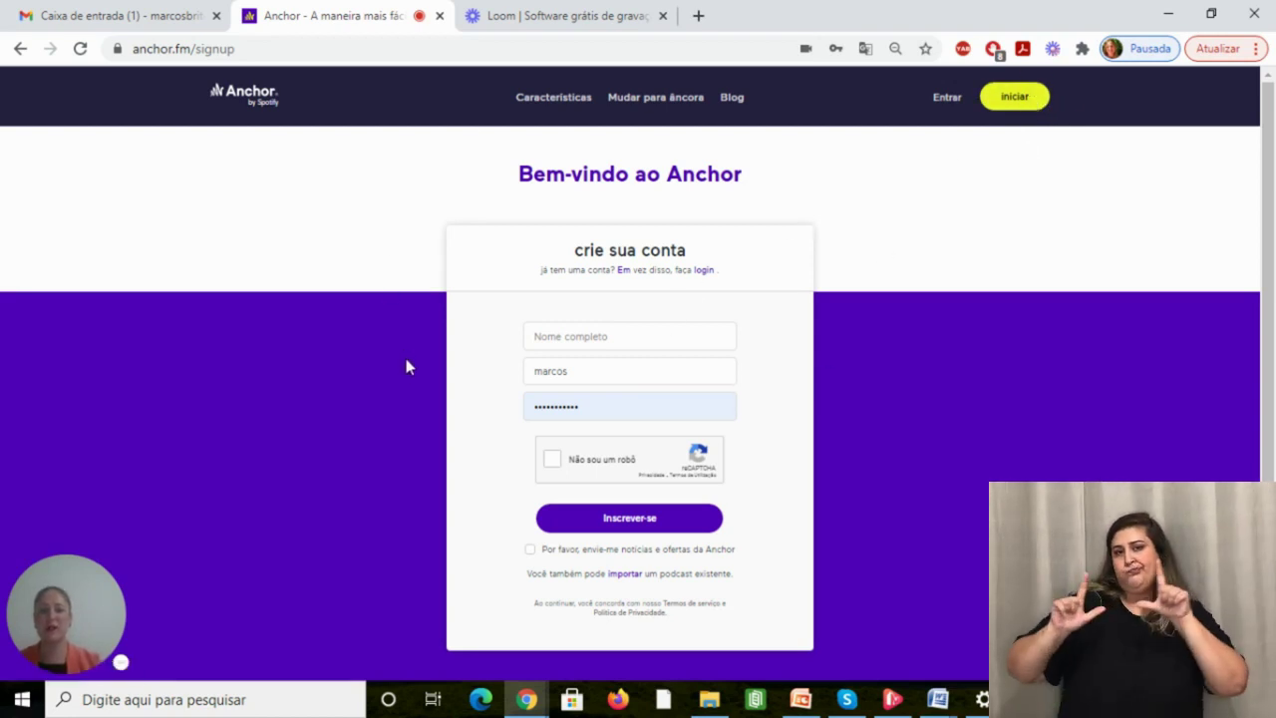
Enter the account holder's full name and pick the suggested e-mail address on the sign-up form.
click(551, 341)
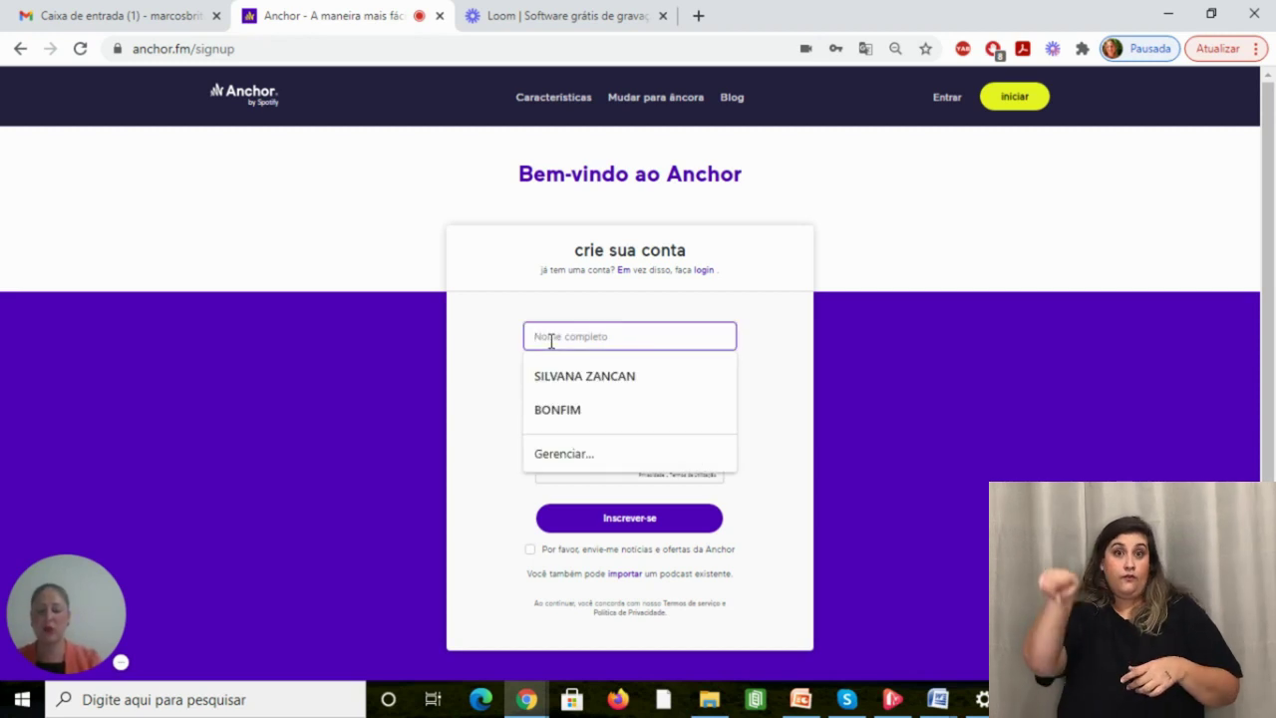
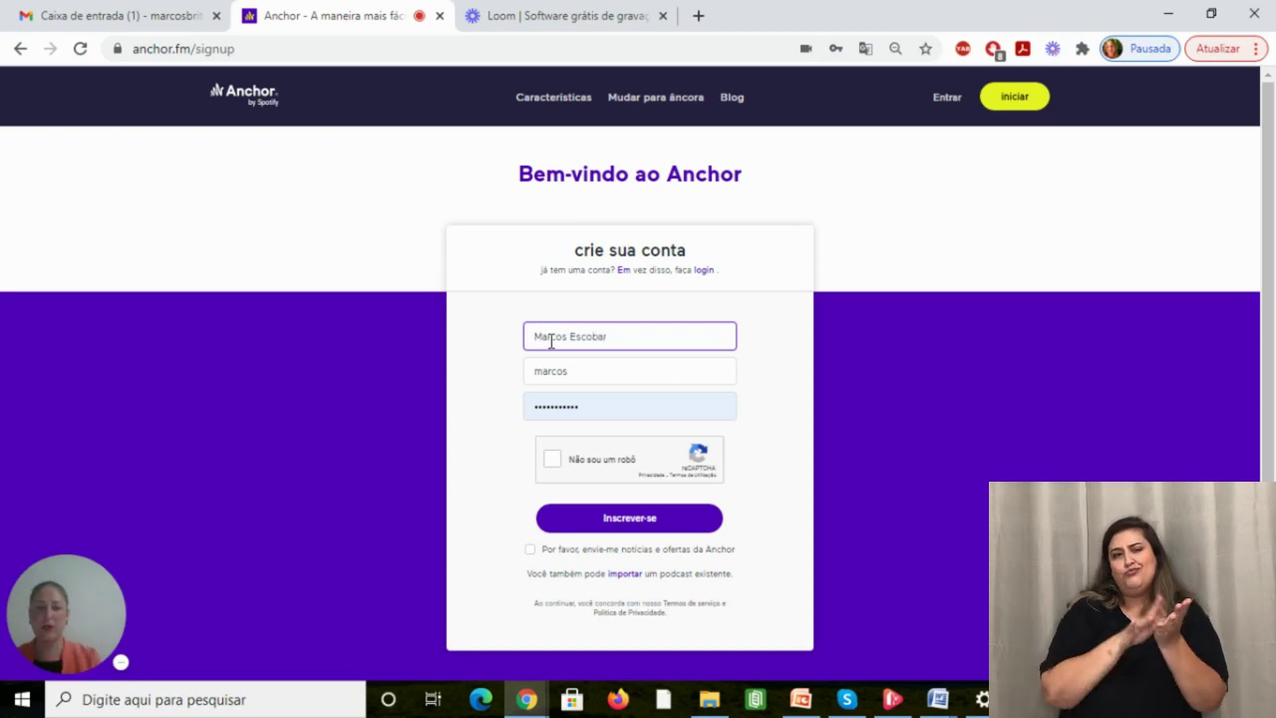
click(592, 374)
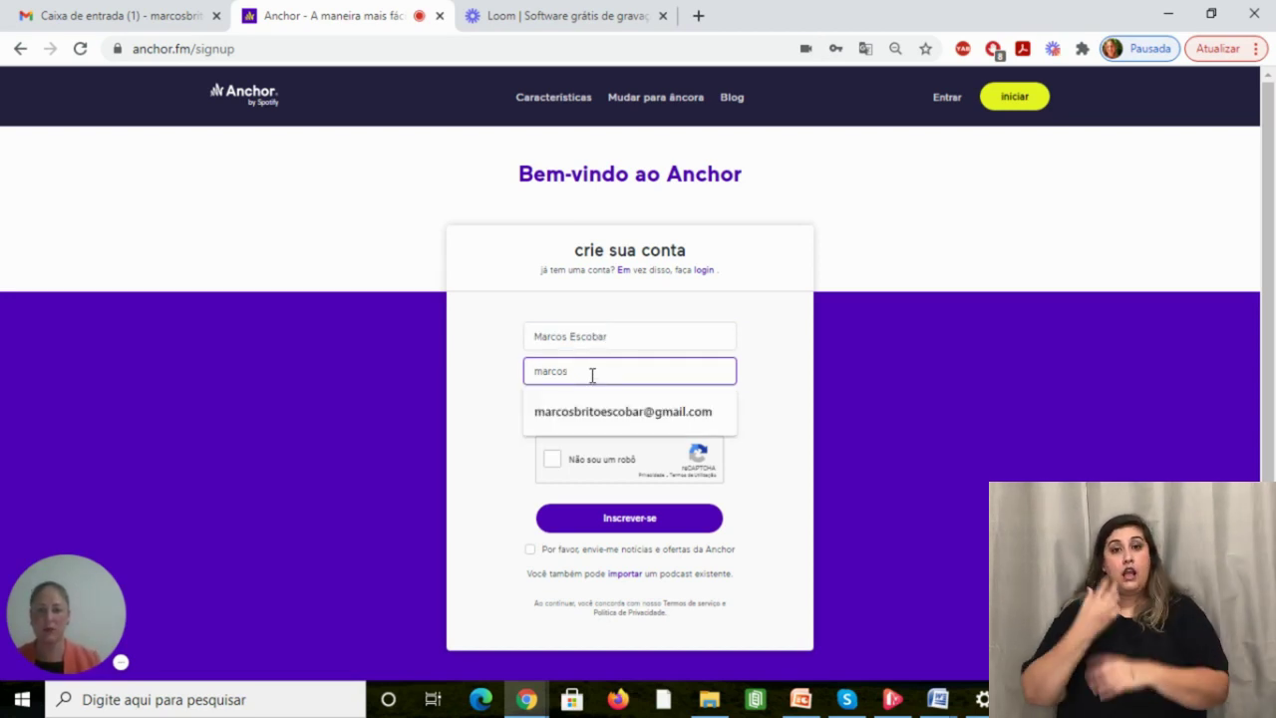
click(961, 429)
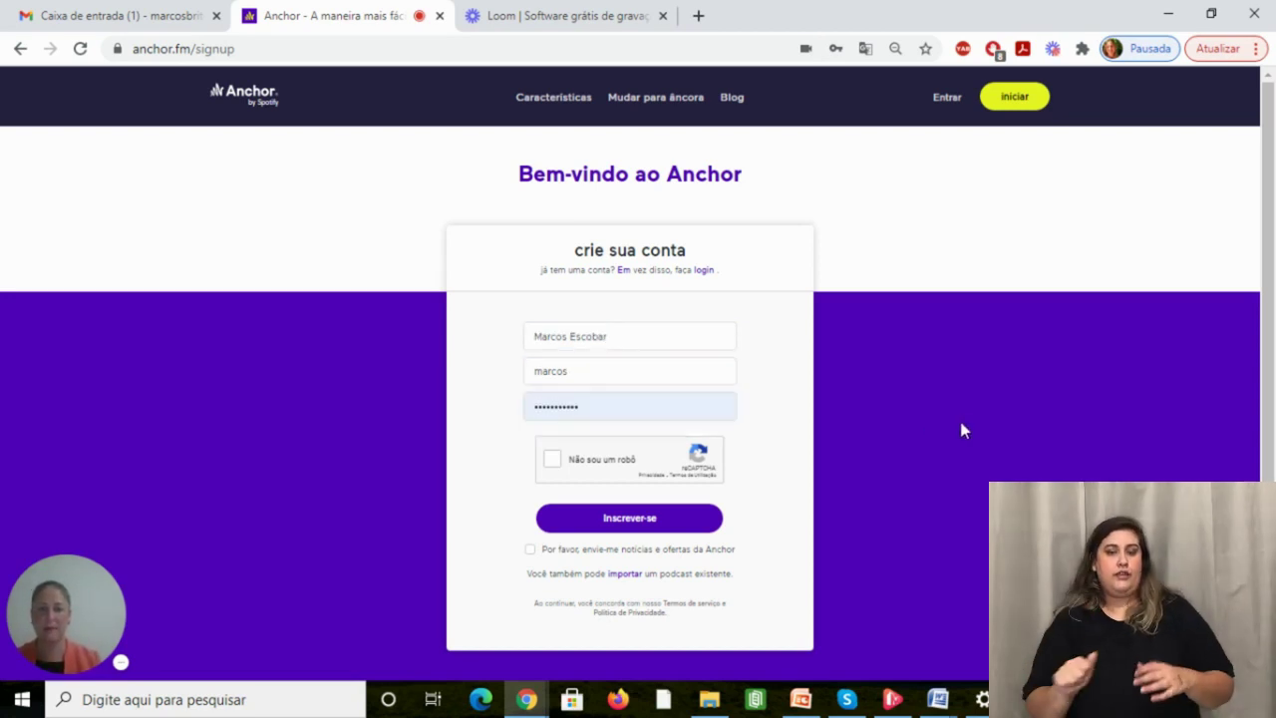
click(669, 374)
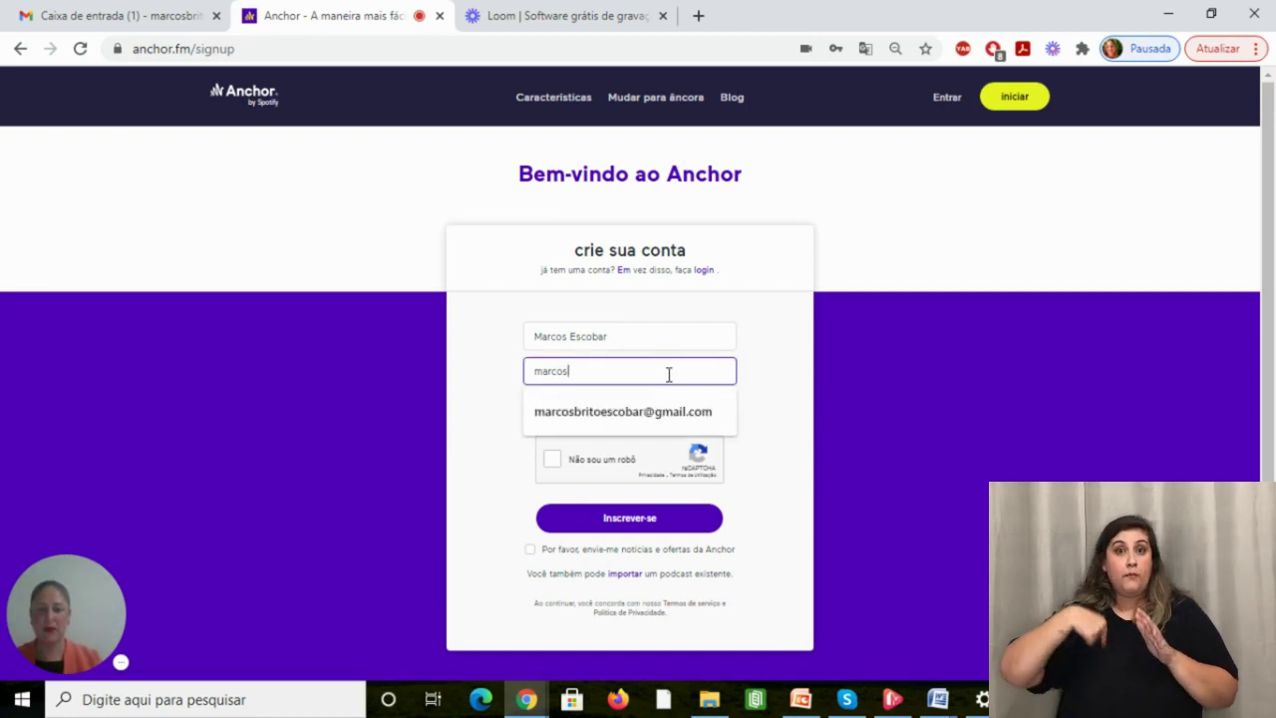
click(660, 419)
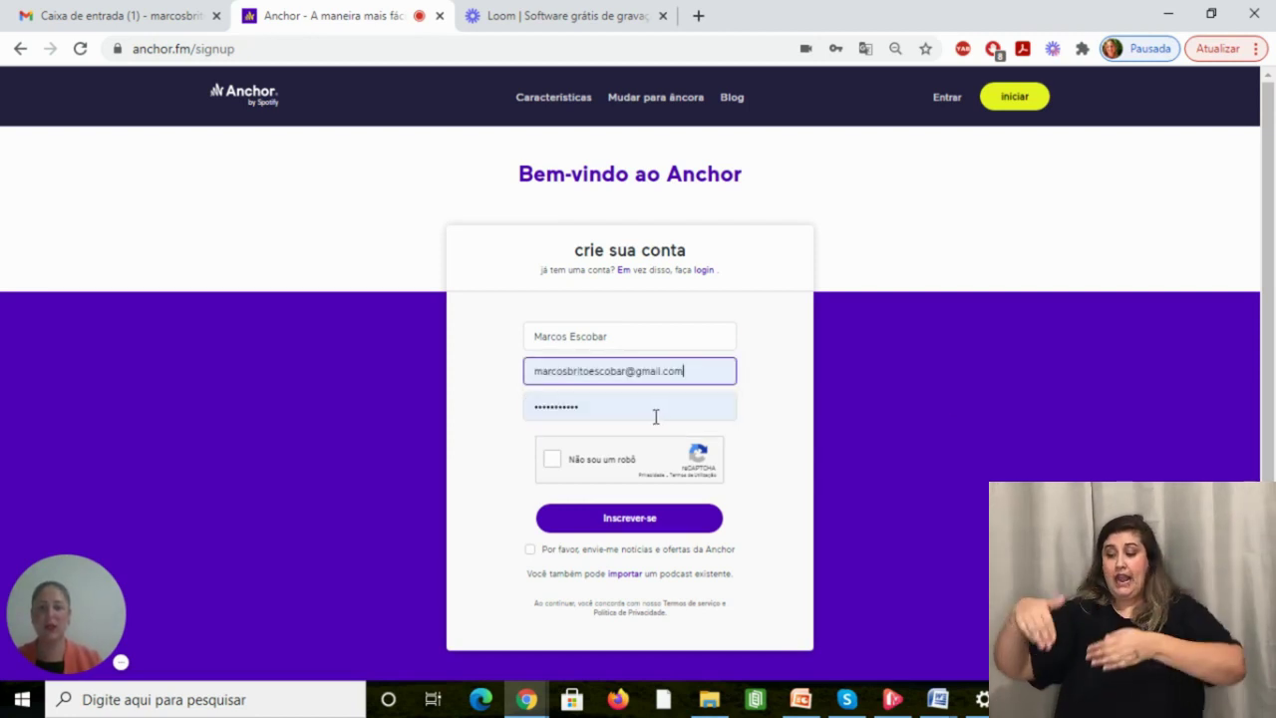
Clear the prefilled password and fill in the saved account password.
click(658, 419)
click(656, 417)
key(BackSpace)
key(BackSpace)
key(BackSpace)
key(BackSpace)
key(BackSpace)
key(BackSpace)
key(BackSpace)
key(BackSpace)
key(BackSpace)
key(BackSpace)
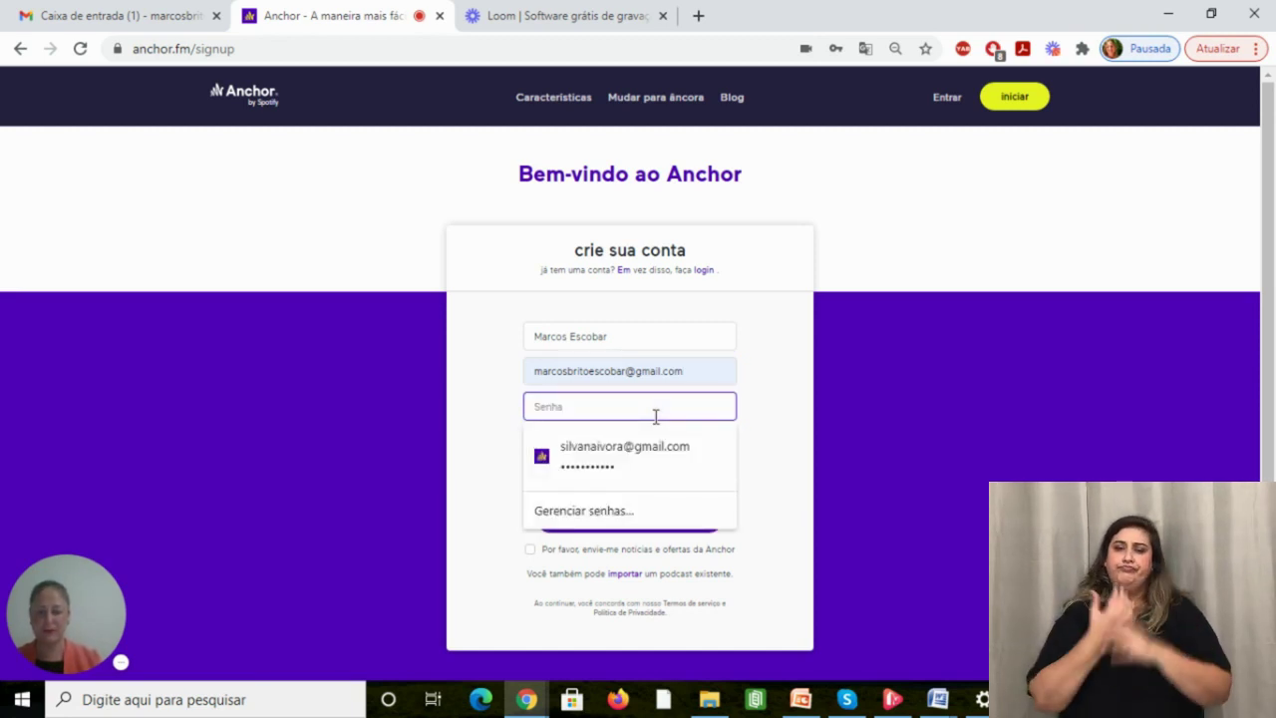
click(561, 483)
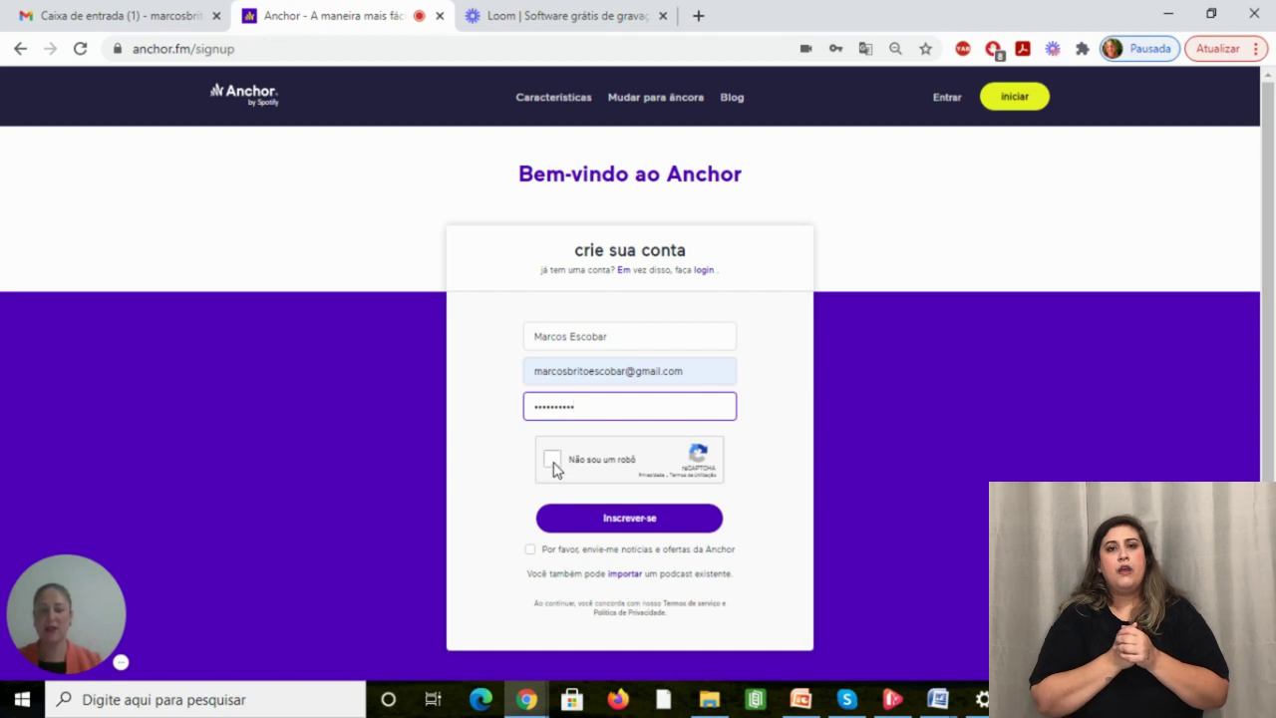
Tick 'Não sou um robô', select every hills image in the reCAPTCHA and validate.
click(555, 464)
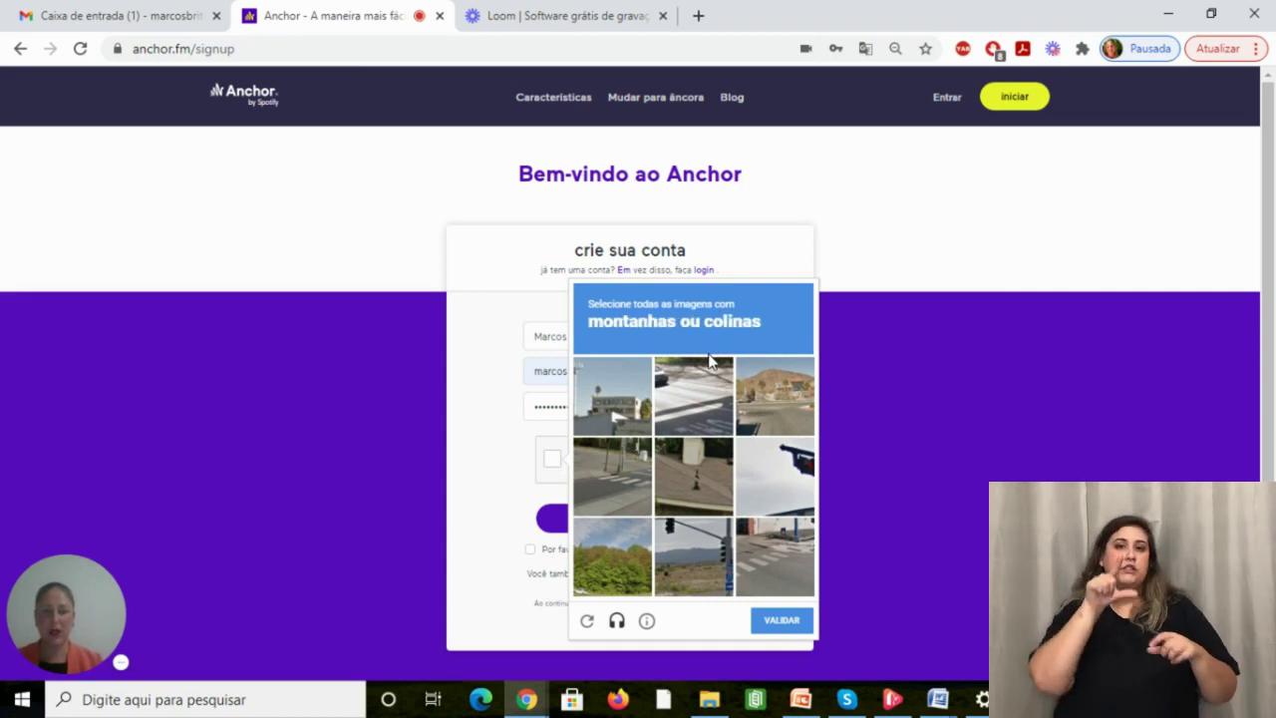
click(805, 394)
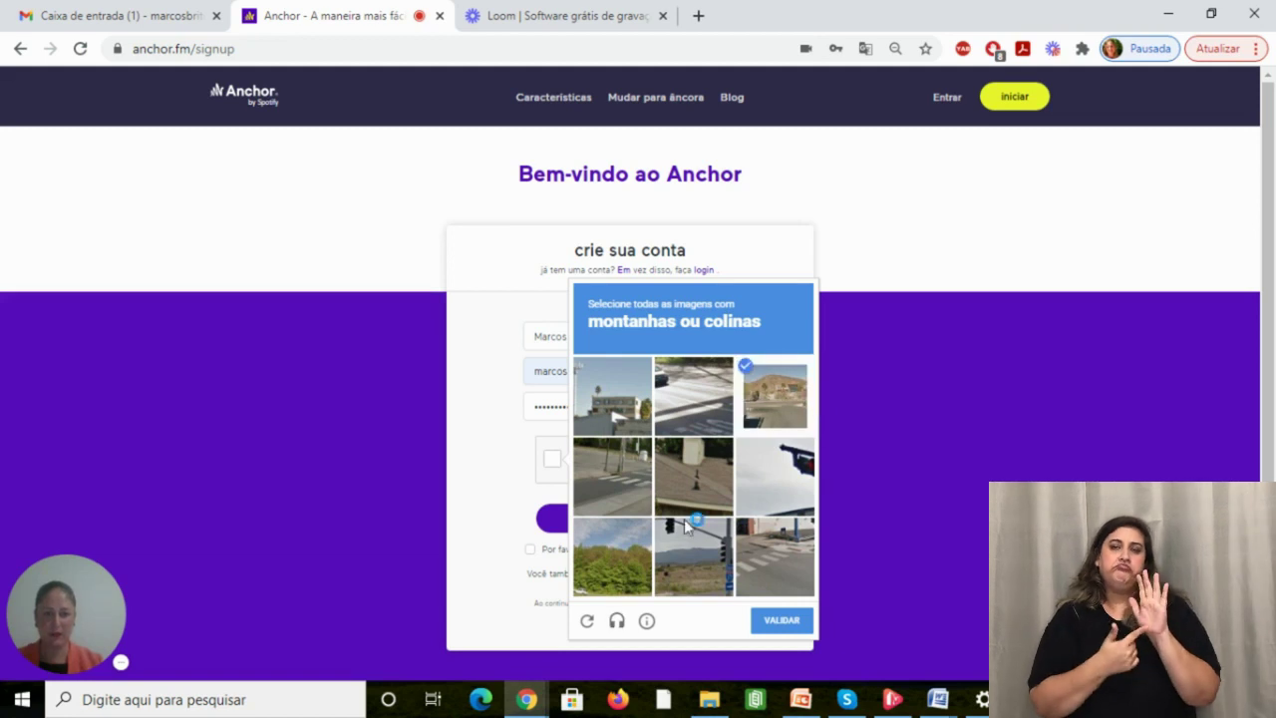
click(677, 577)
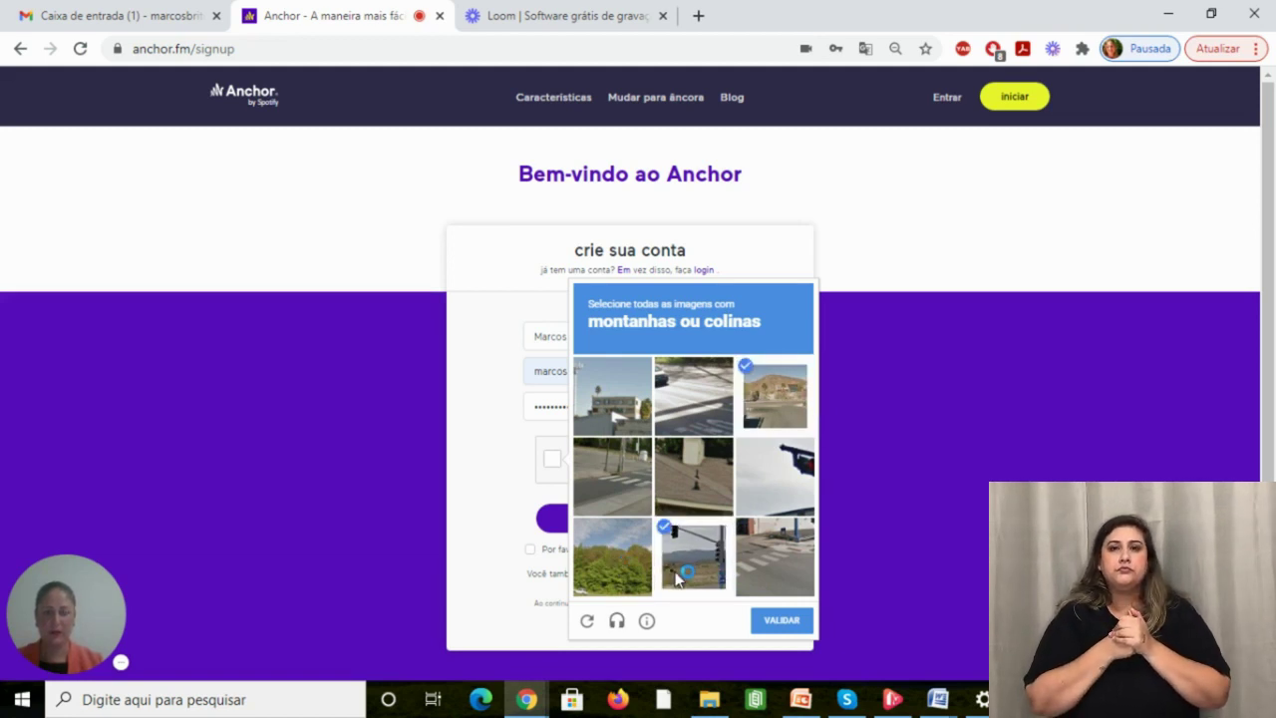
click(776, 628)
click(739, 575)
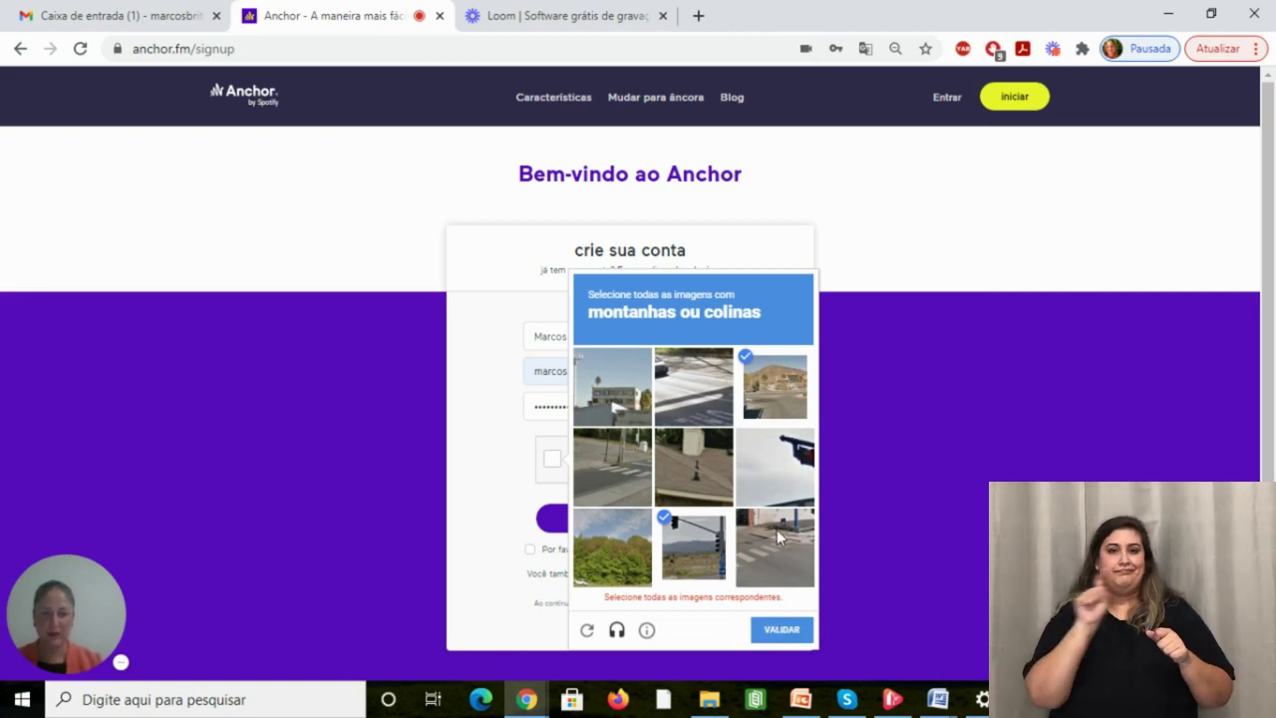
click(612, 548)
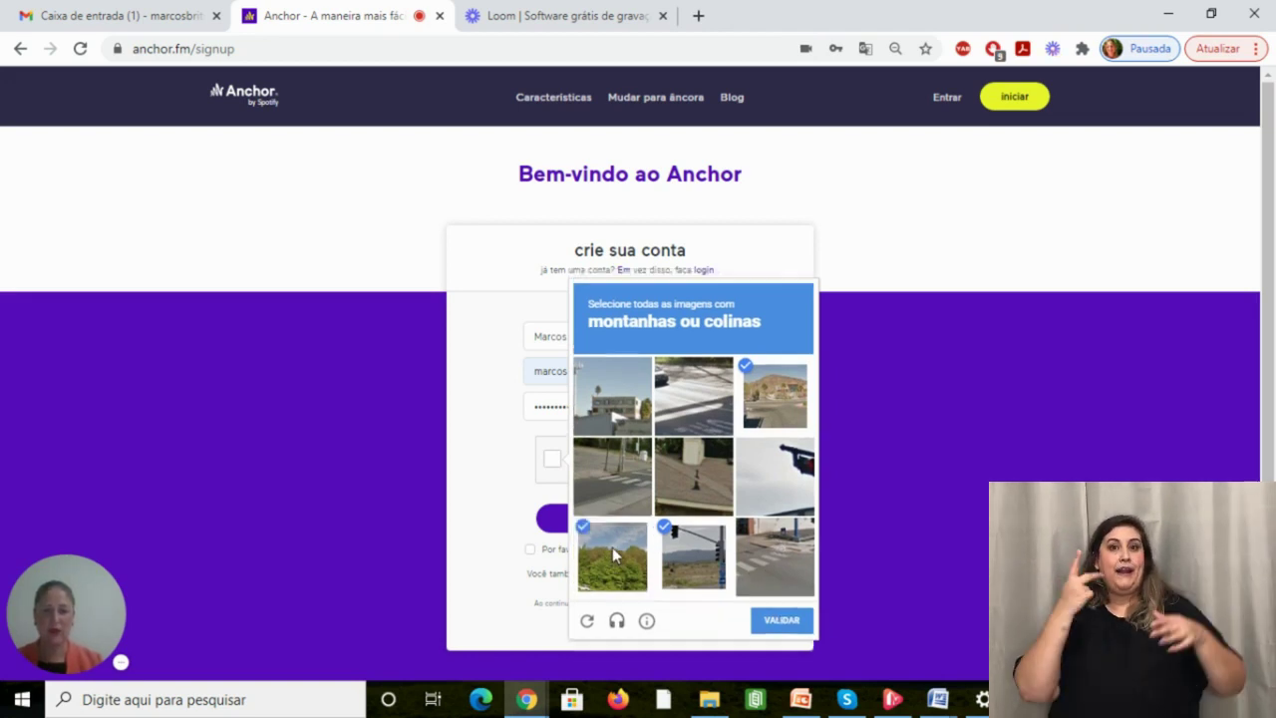
click(776, 621)
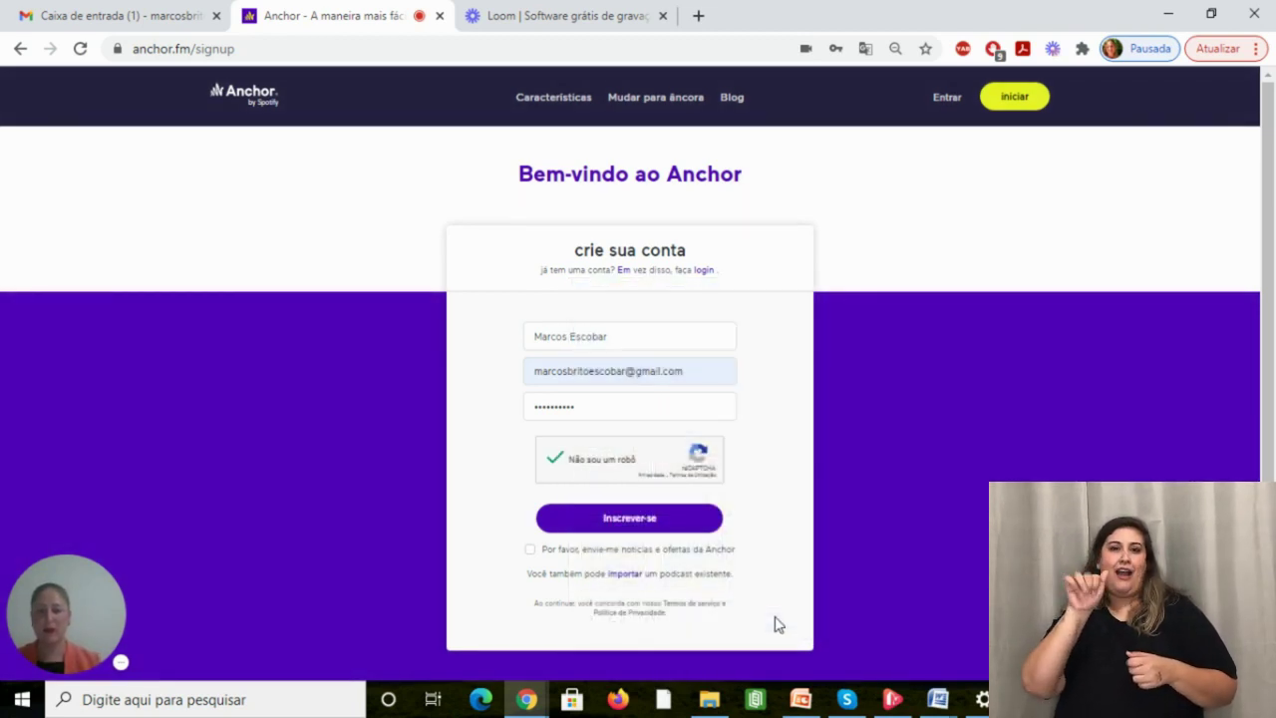
Submit Inscrever-se, then open Anchor's 'Confirm your email address' e-mail and follow its verify link.
click(671, 534)
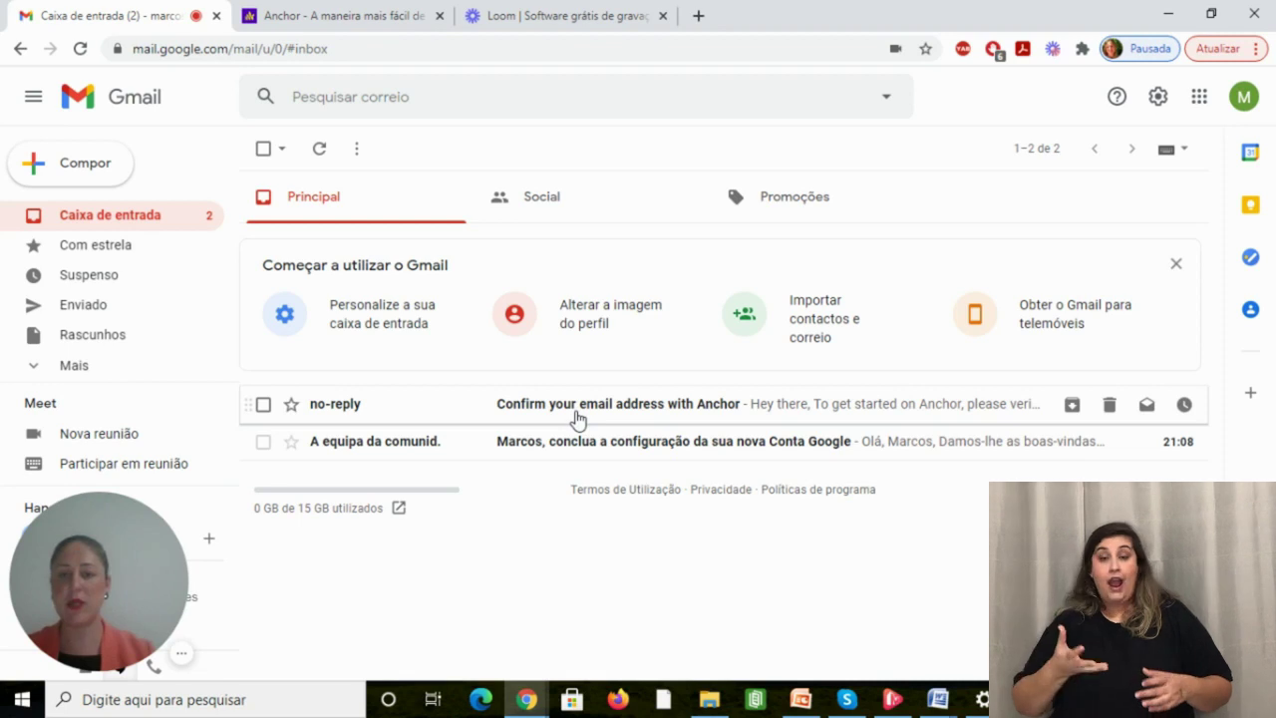
click(576, 417)
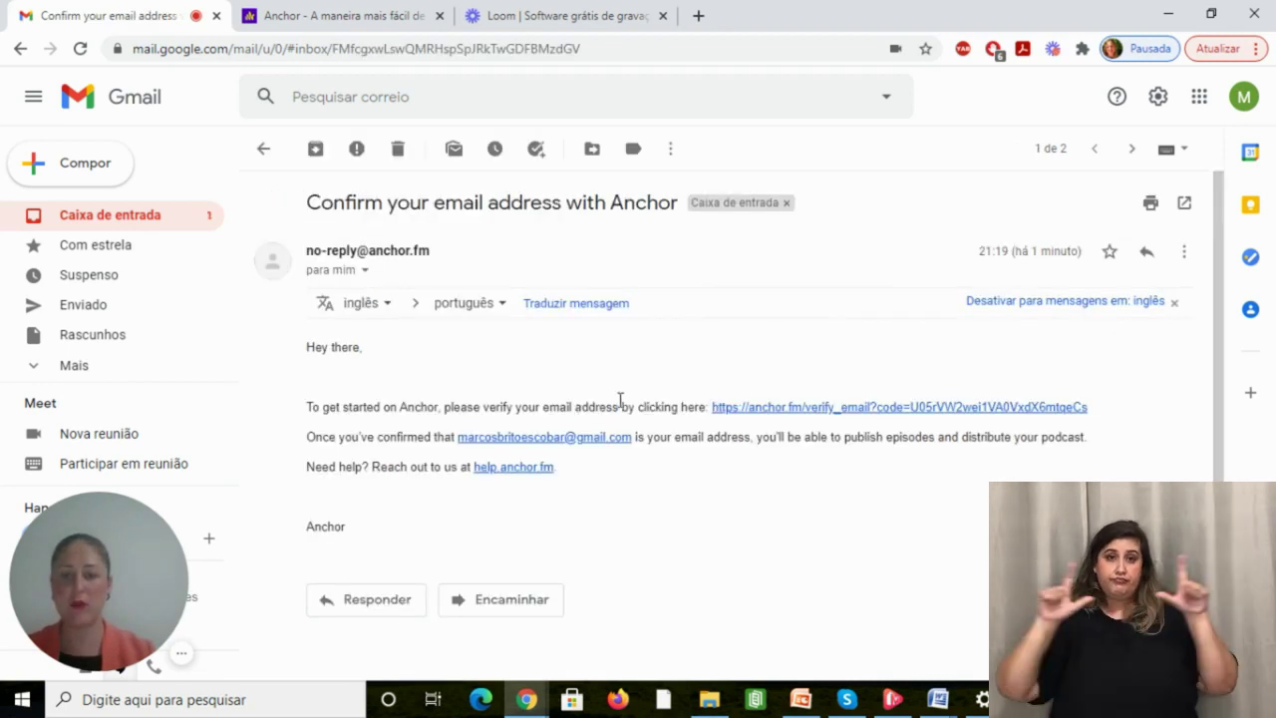
click(753, 409)
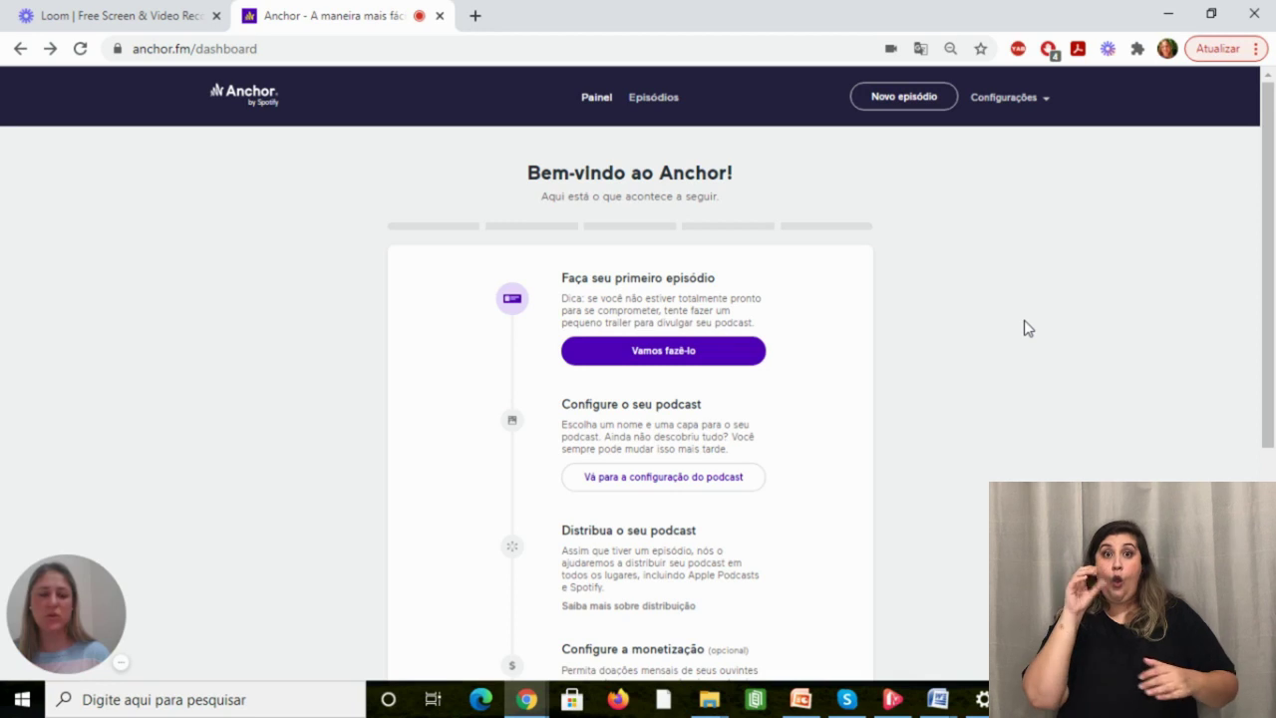
Go to the podcast settings page and enter 'S' as the podcast name.
click(1021, 99)
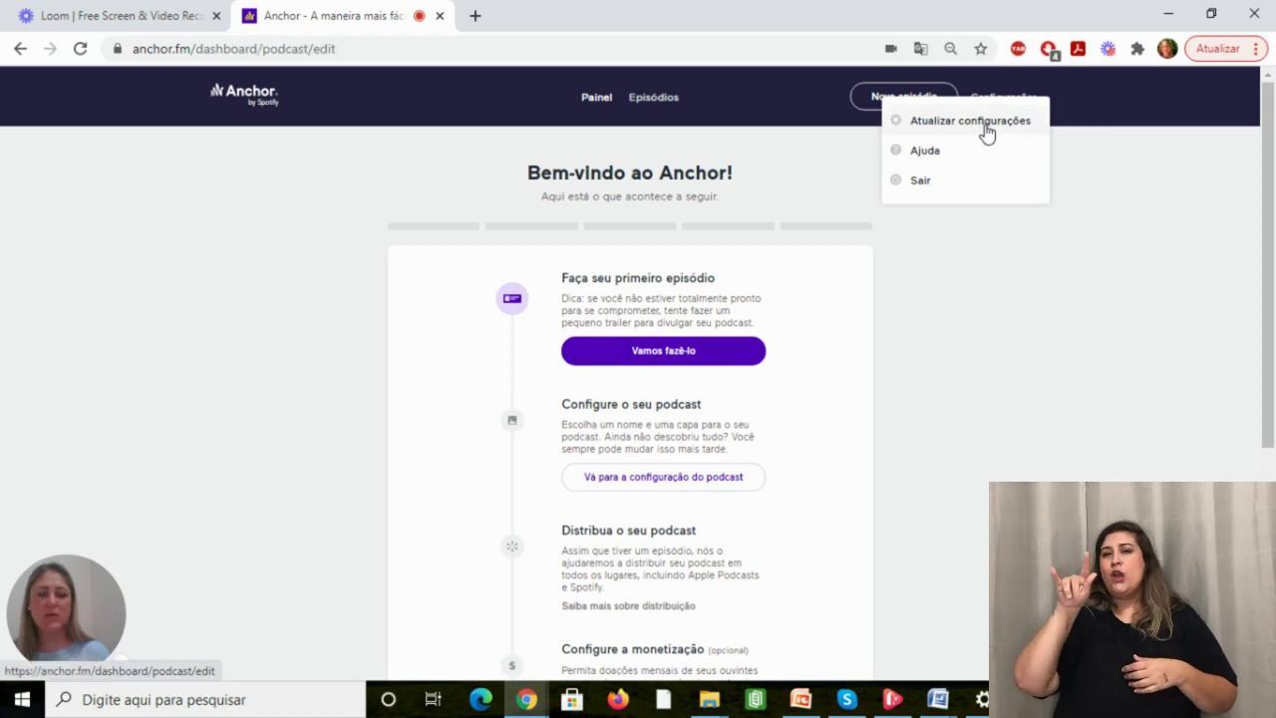
click(987, 134)
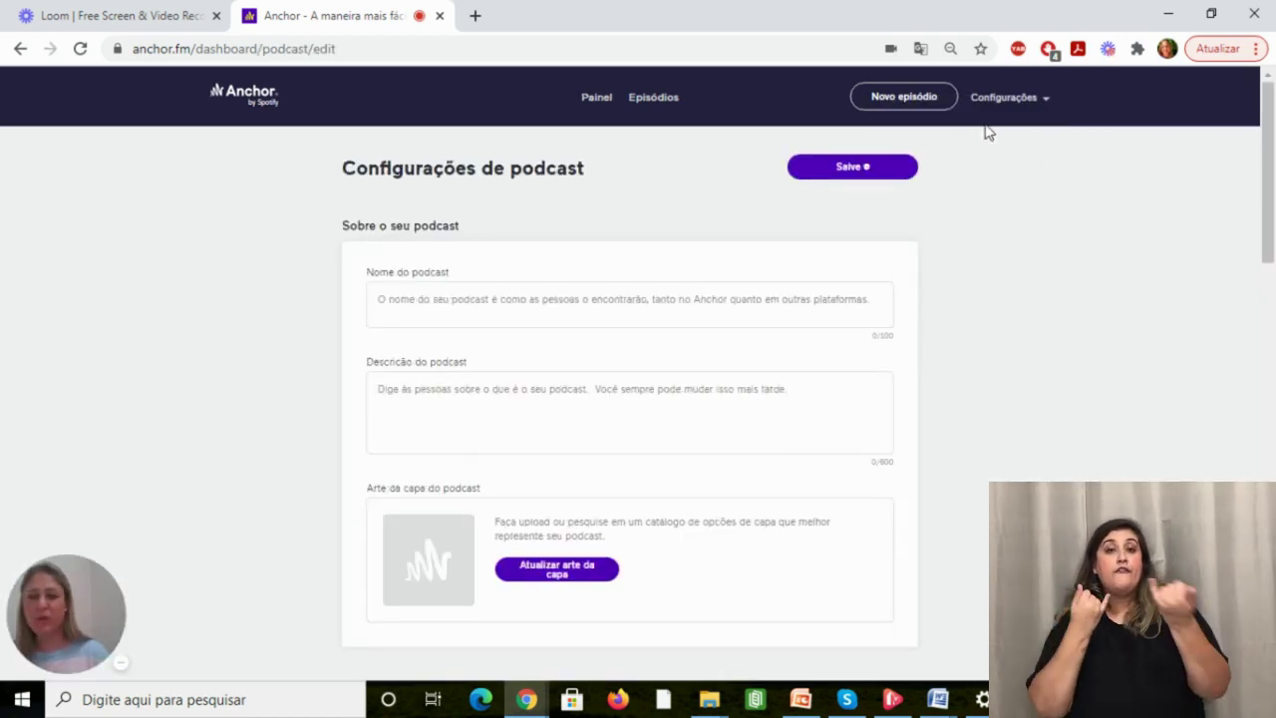
click(572, 312)
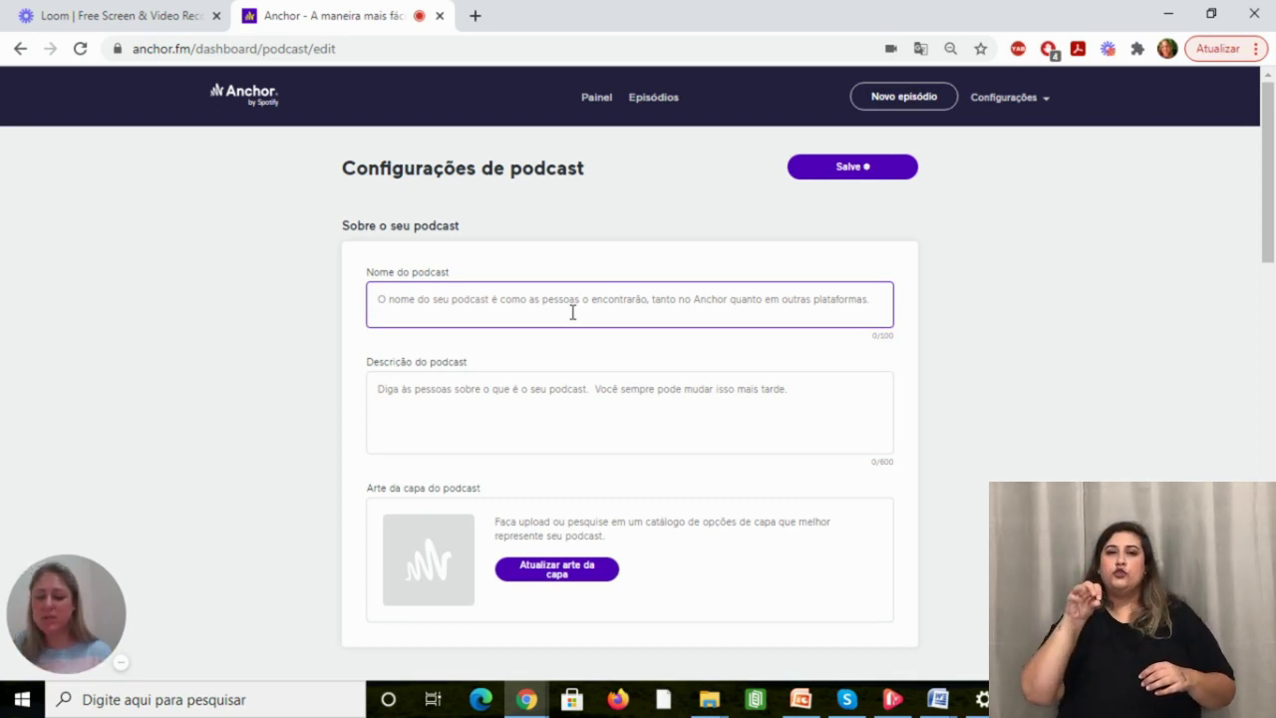
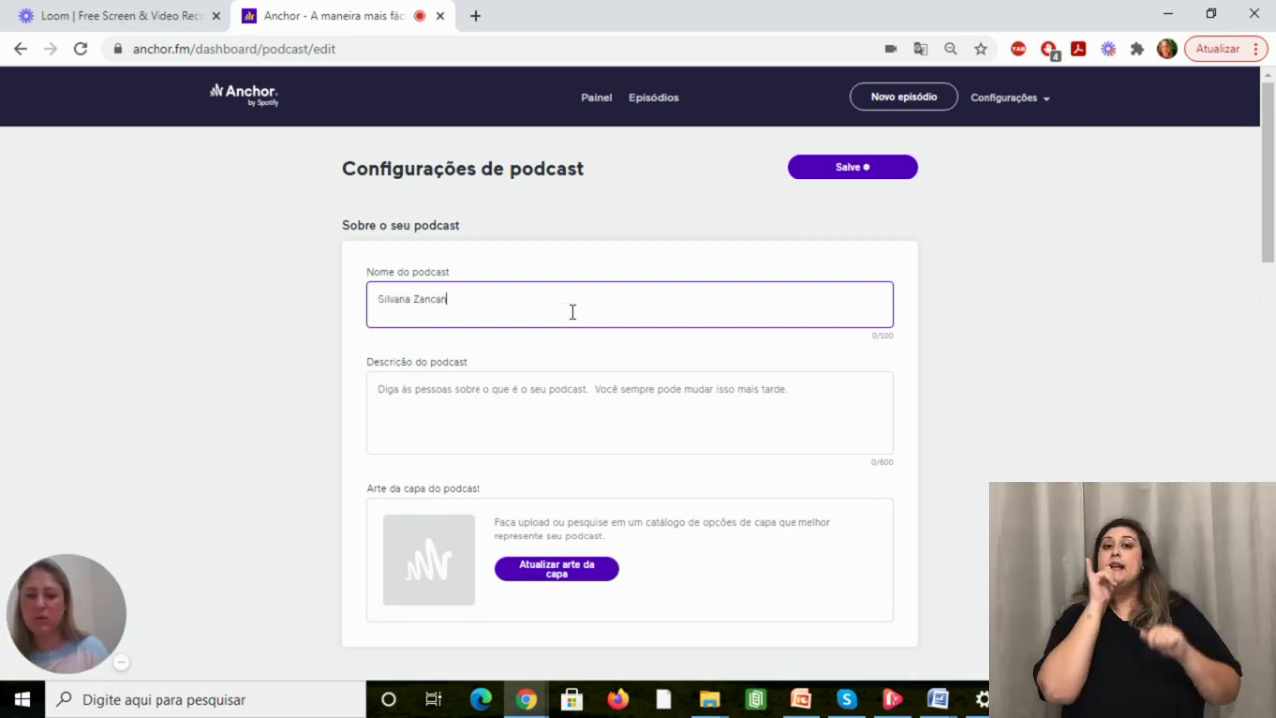
Enter the description 'Trajetória acadêmica e Profissional' and bring up the cover art options.
click(542, 406)
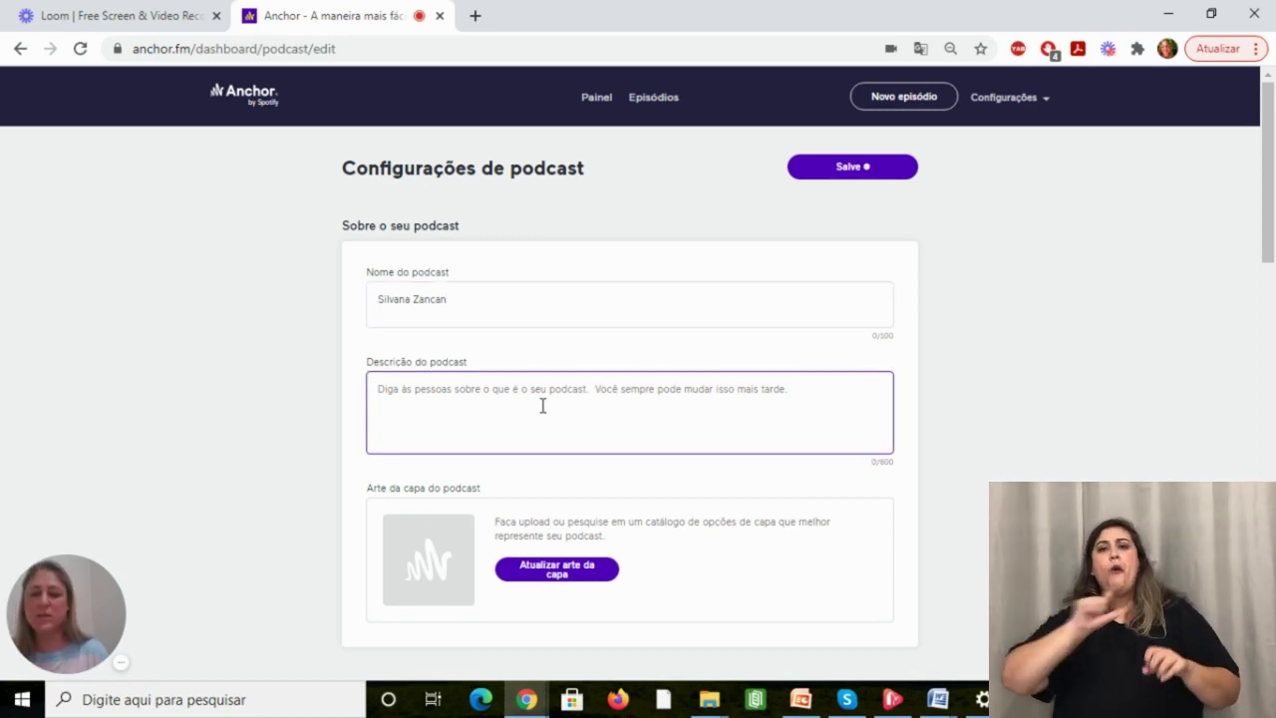
text(Tr)
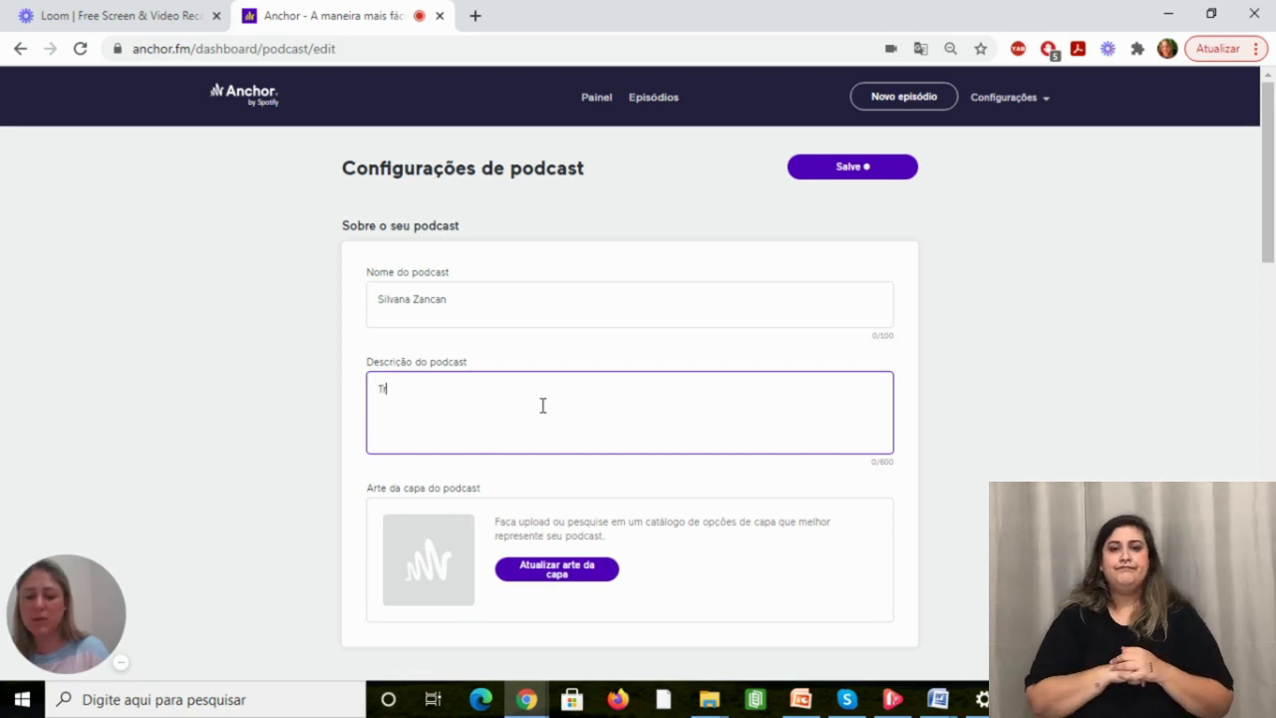
text(ajetoria)
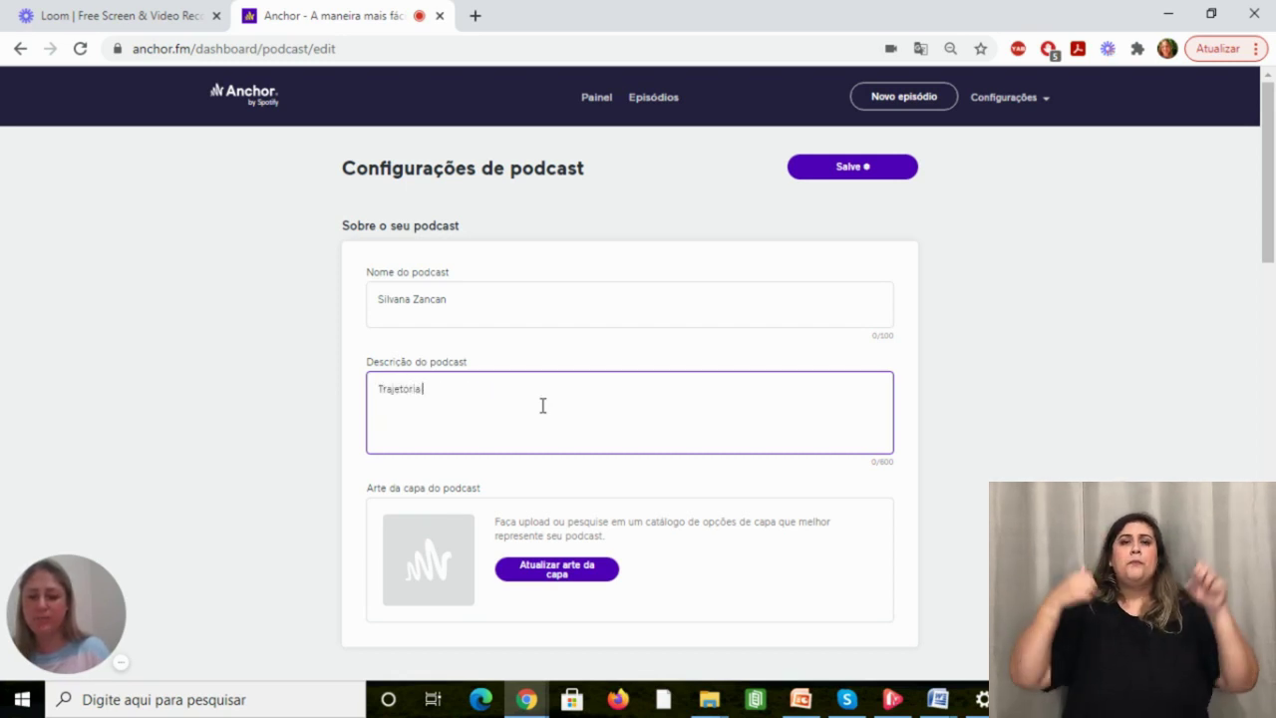
key(BackSpace)
key(BackSpace)
key(BackSpace)
key(BackSpace)
text(ória acadêmica e Profissional)
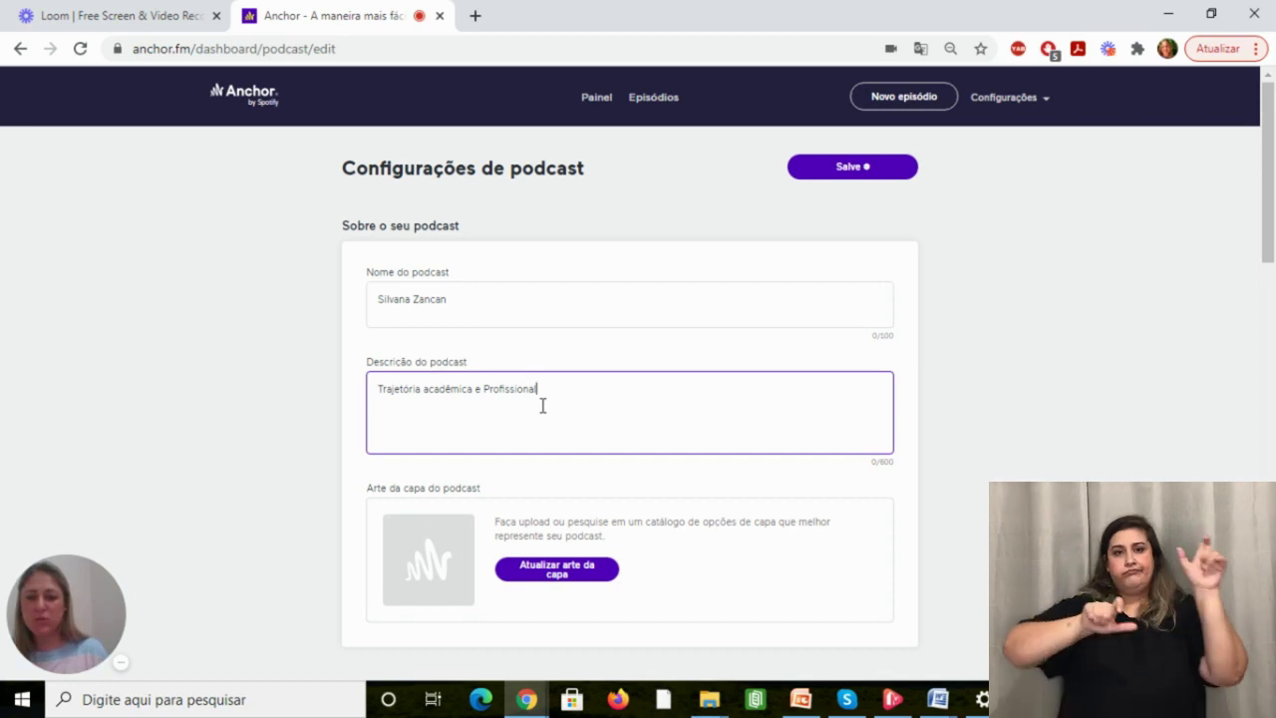
drag(1270, 234, 1272, 290)
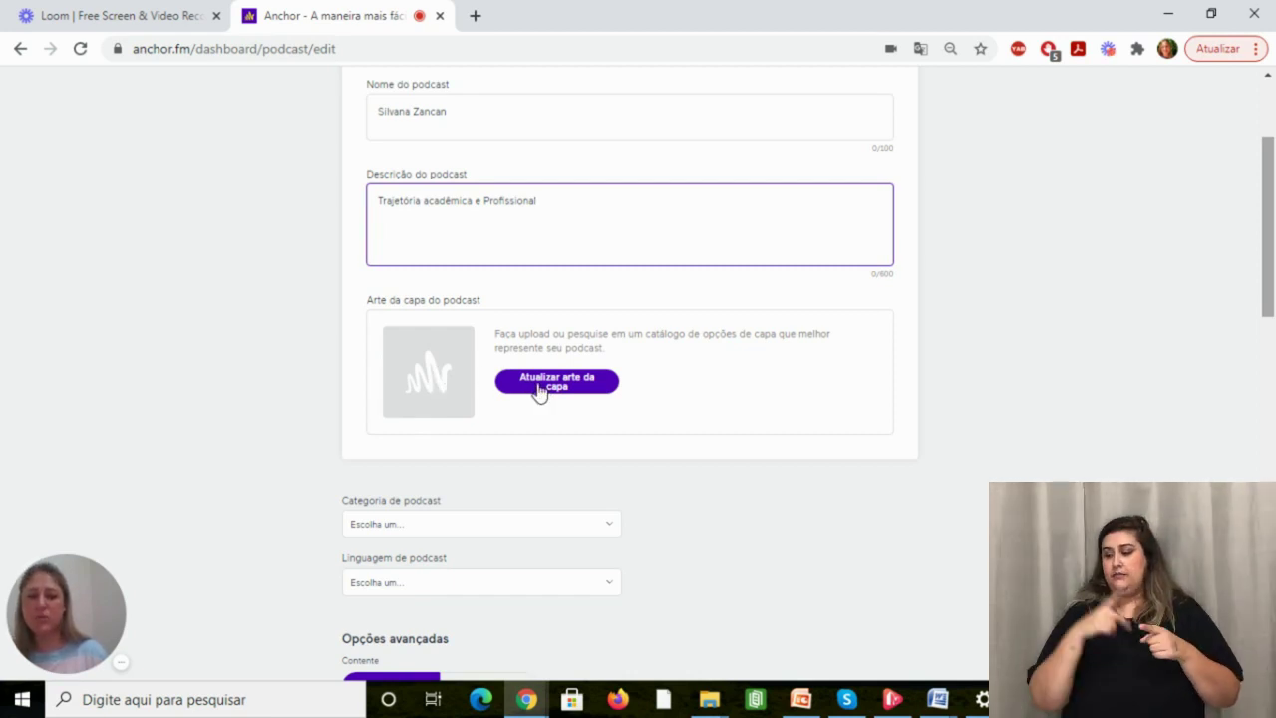
click(540, 391)
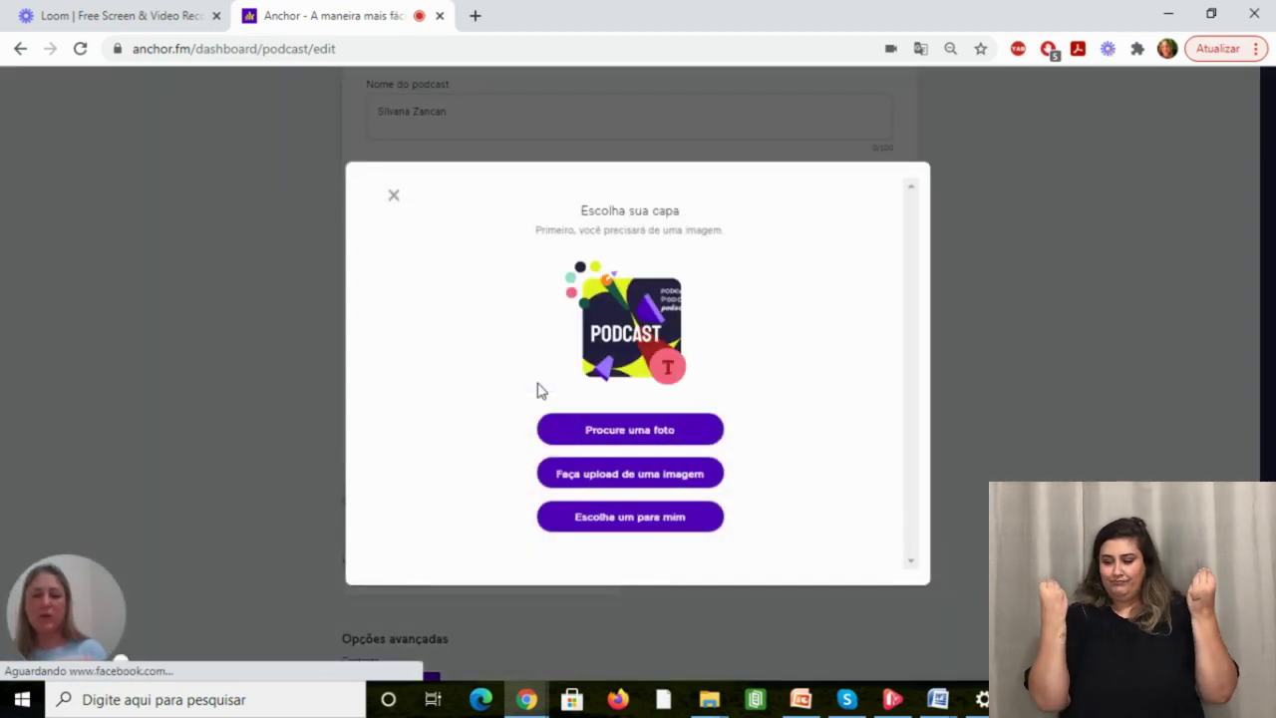
Open Procure uma foto and browse the Unsplash photo search for a cover.
click(620, 435)
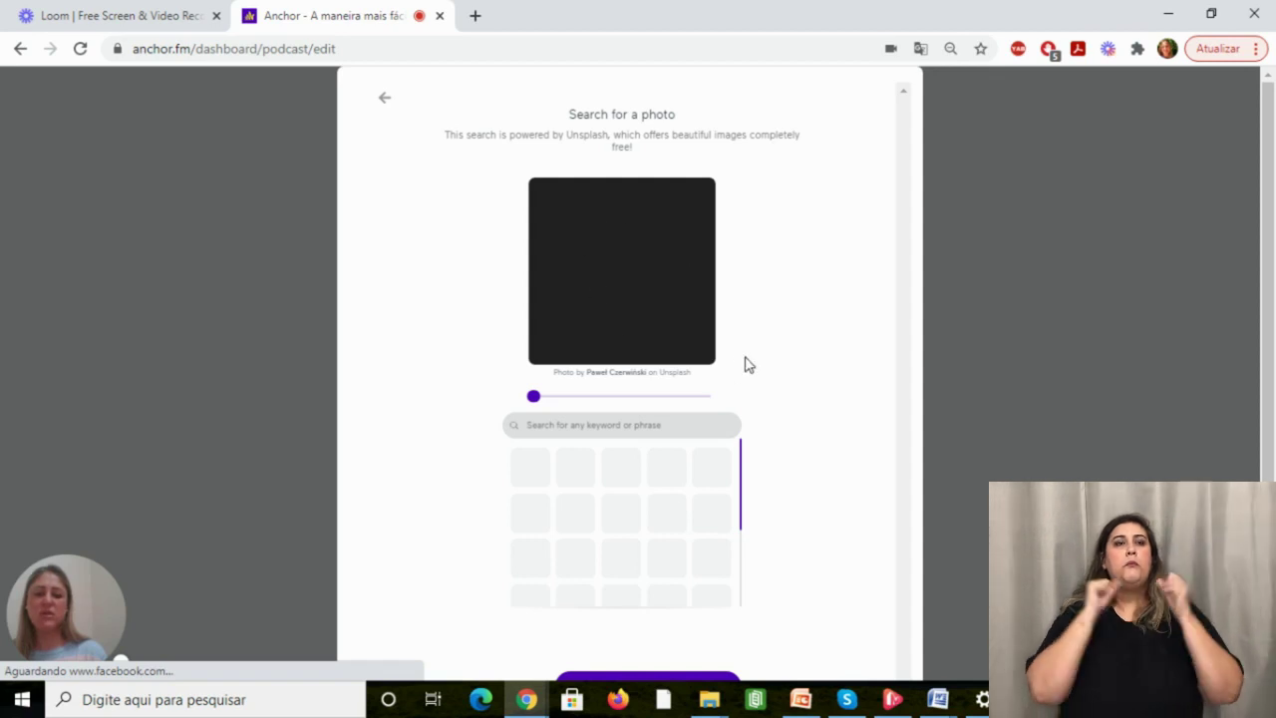
drag(1274, 360, 1274, 412)
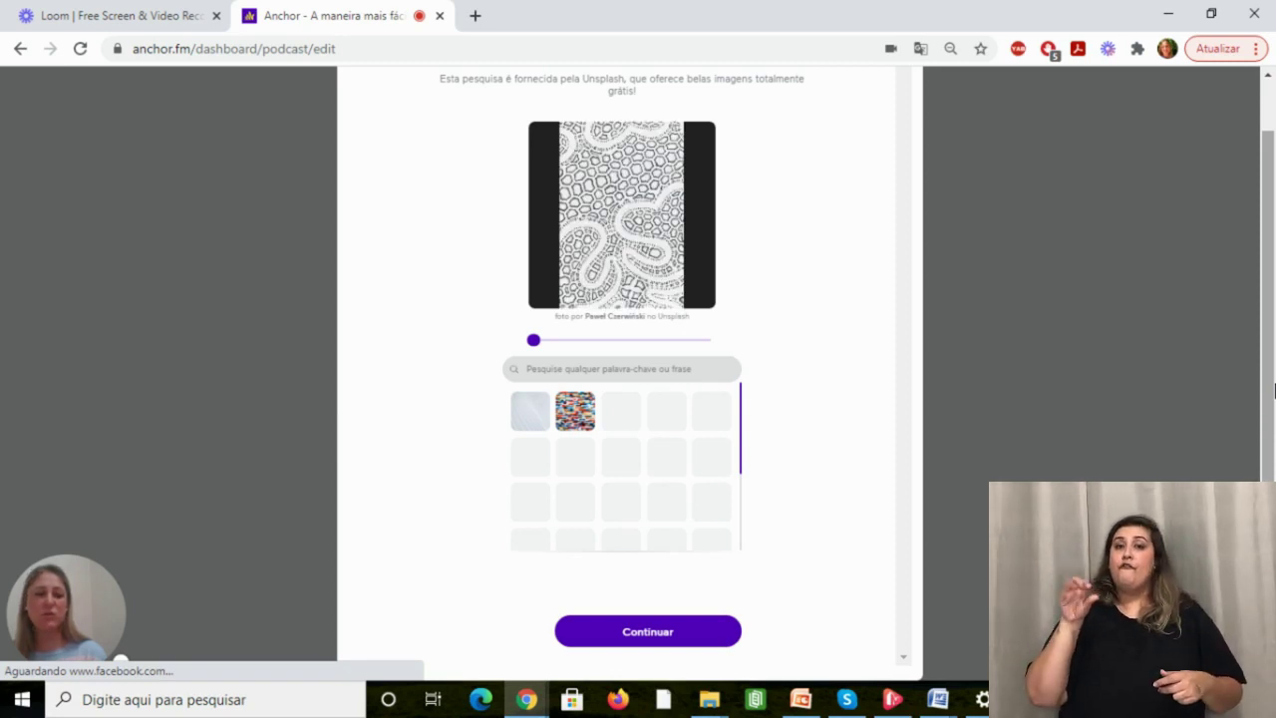
scroll(1273, 389, up, 1)
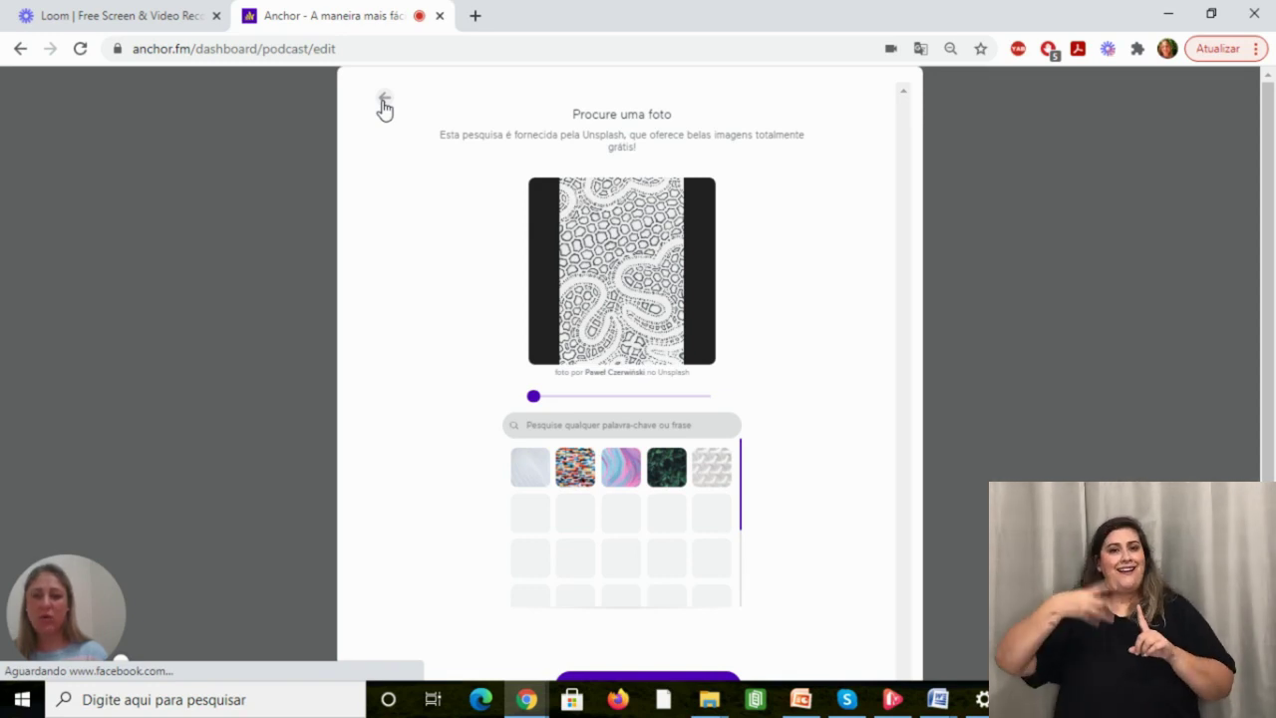
Upload the colored pencils image 7067628_3gg from the Imagens folder as the cover.
click(384, 100)
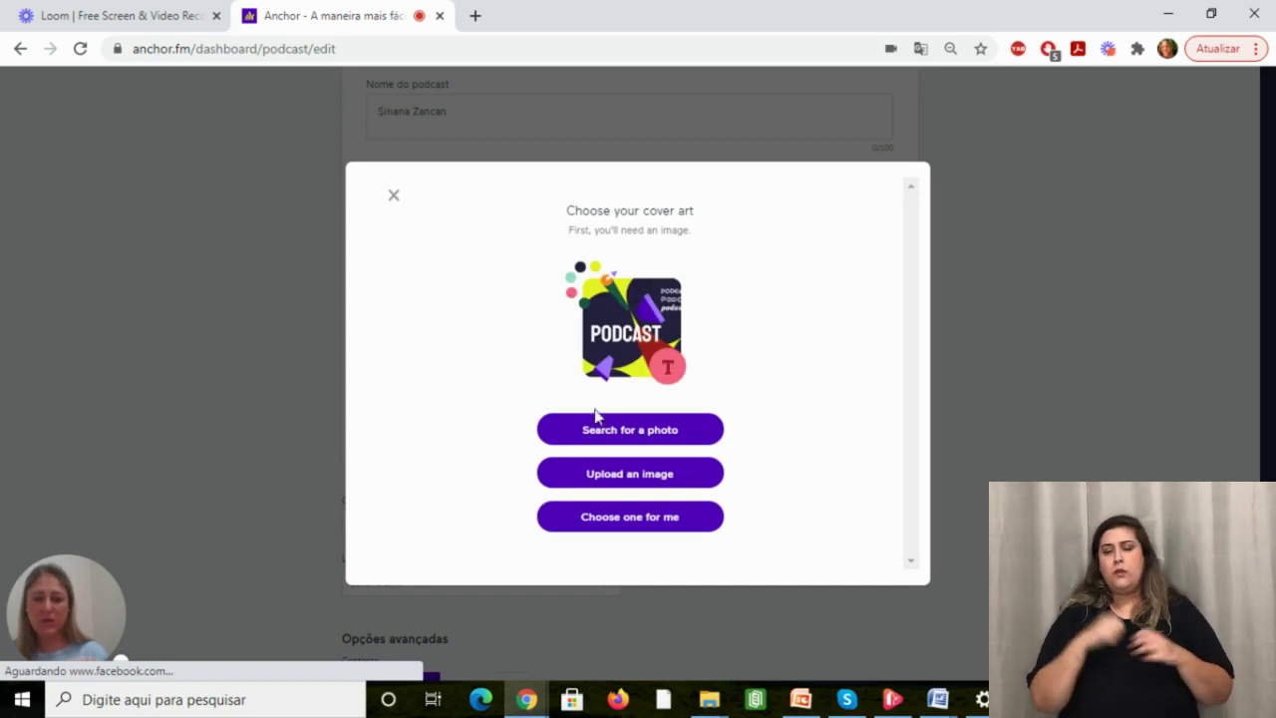
click(629, 478)
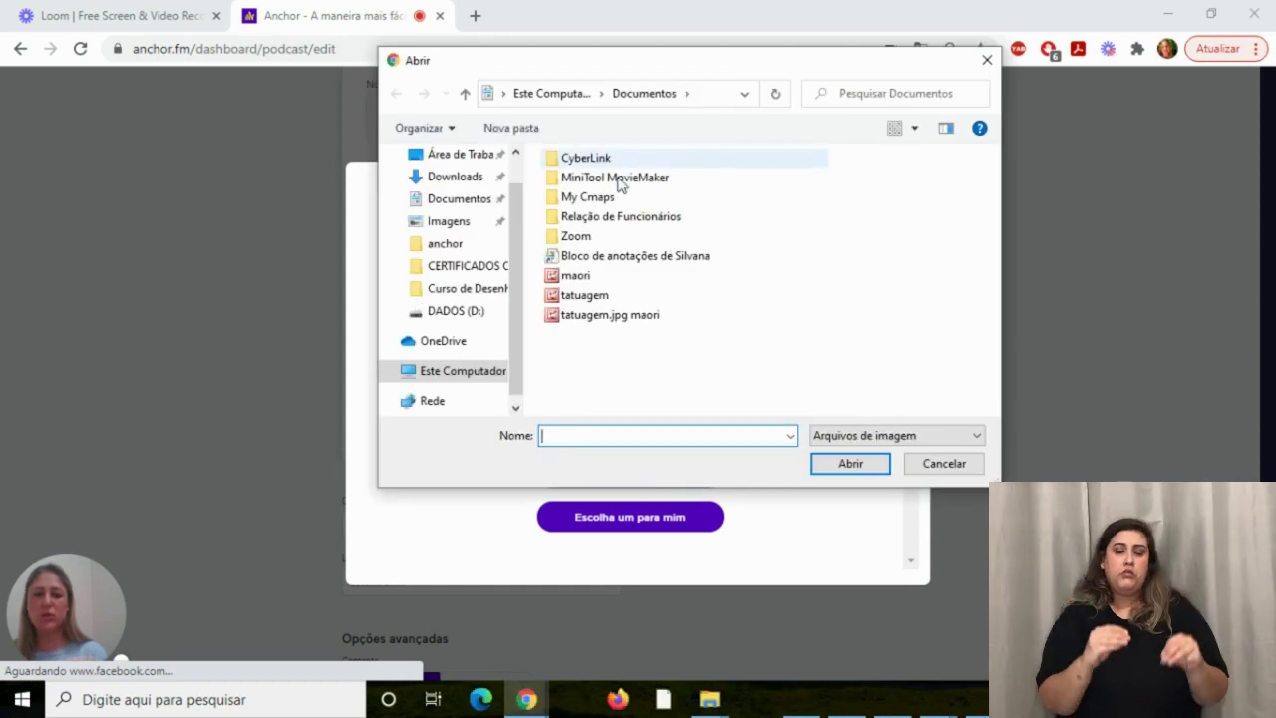
click(611, 281)
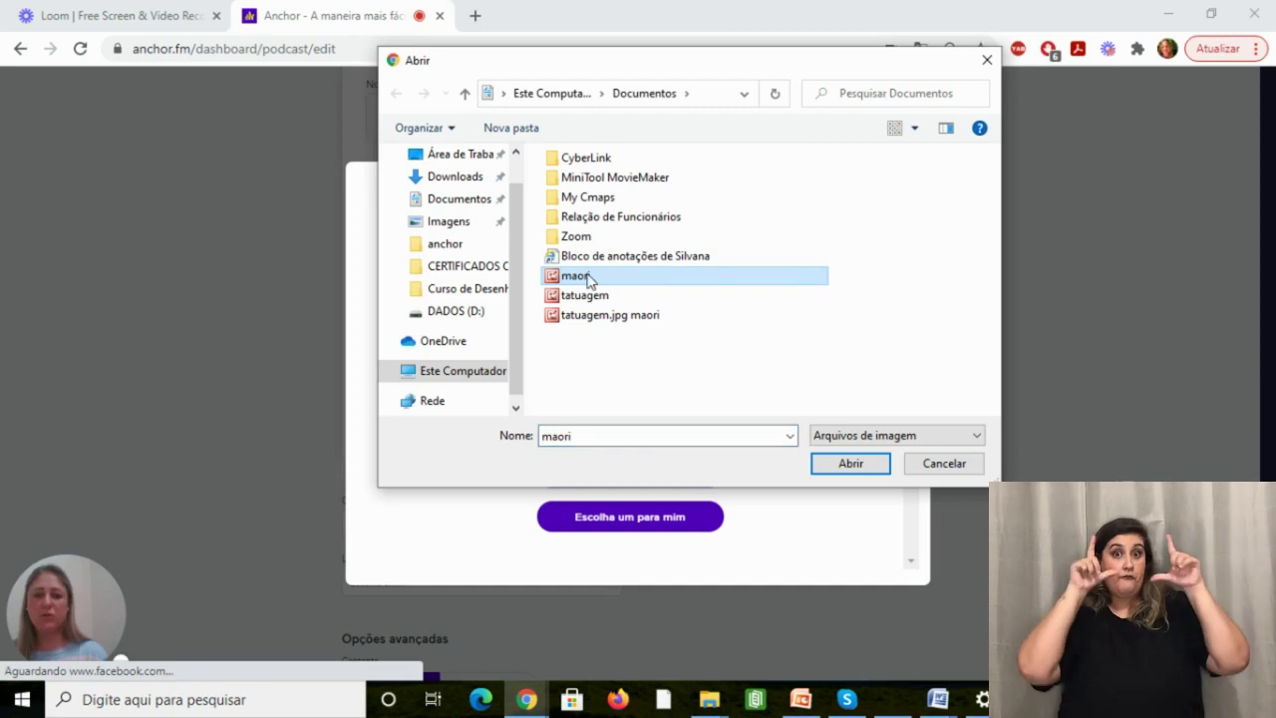
click(464, 226)
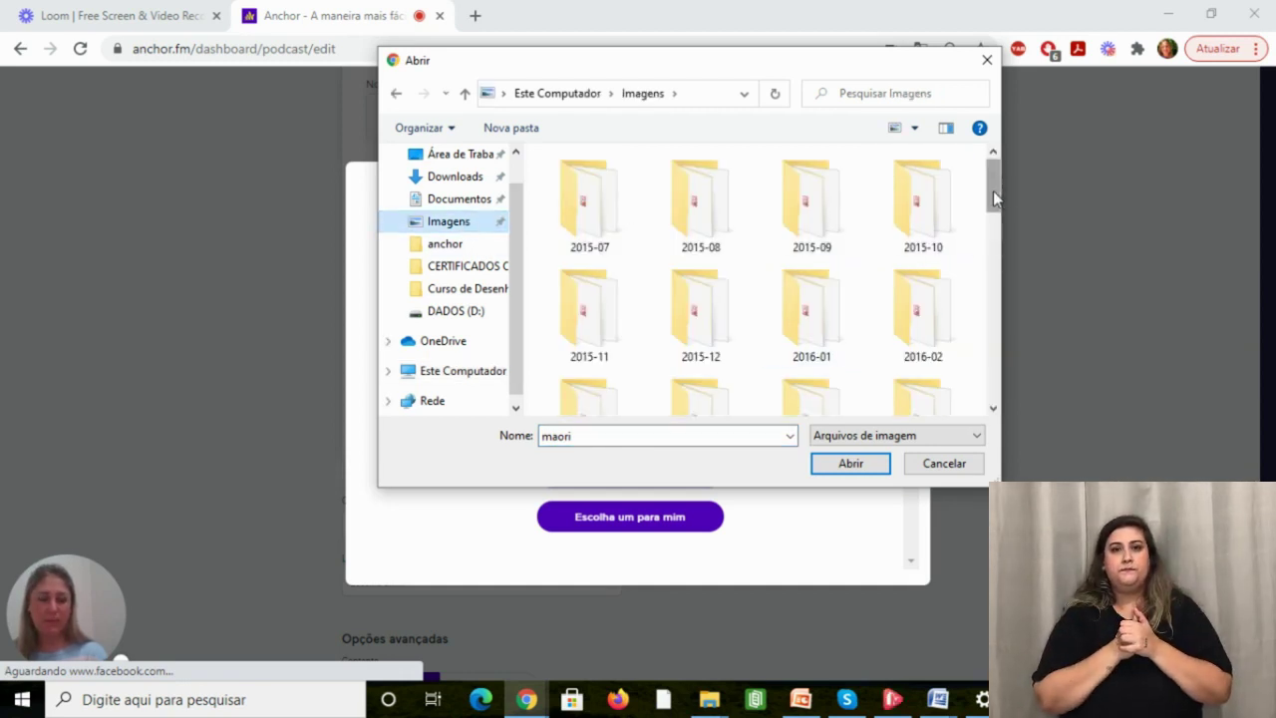
drag(993, 190, 994, 377)
click(924, 314)
click(830, 473)
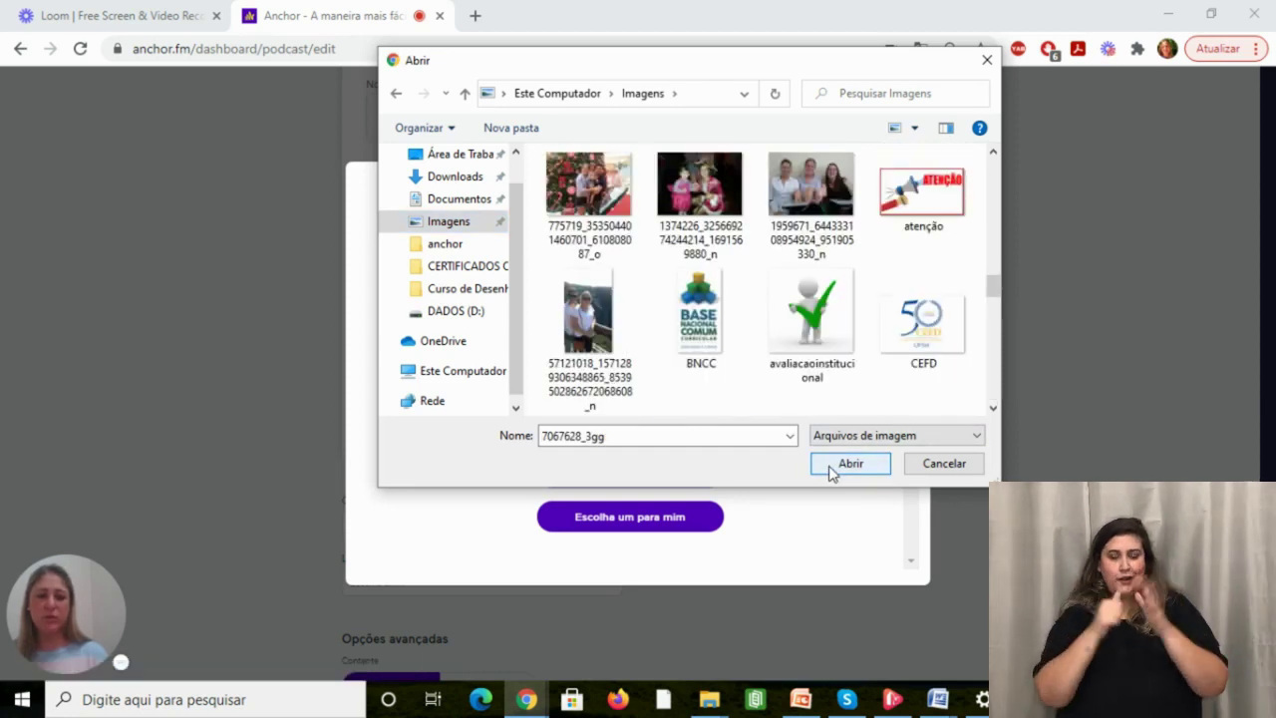
click(831, 472)
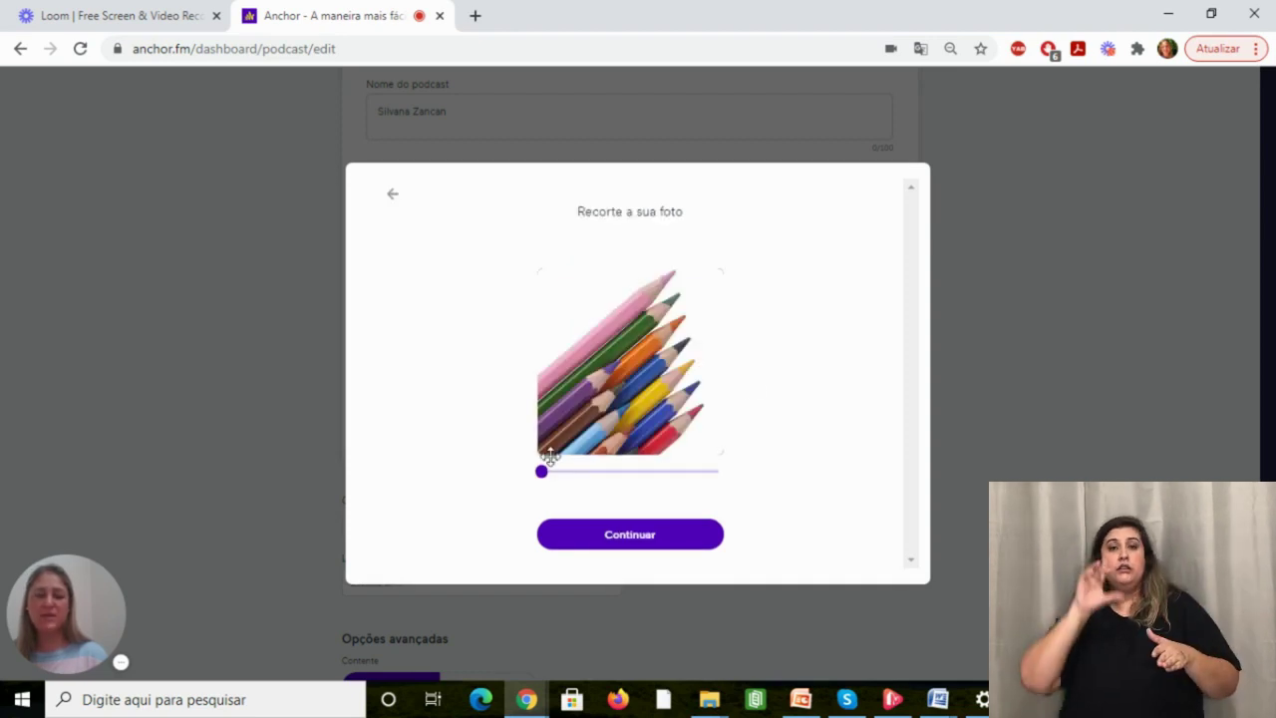
Zoom the crop on the pencil photo and accept it with Continuar.
mouse_move(541, 474)
mouse_down()
mouse_move(591, 474)
mouse_move(537, 475)
mouse_up()
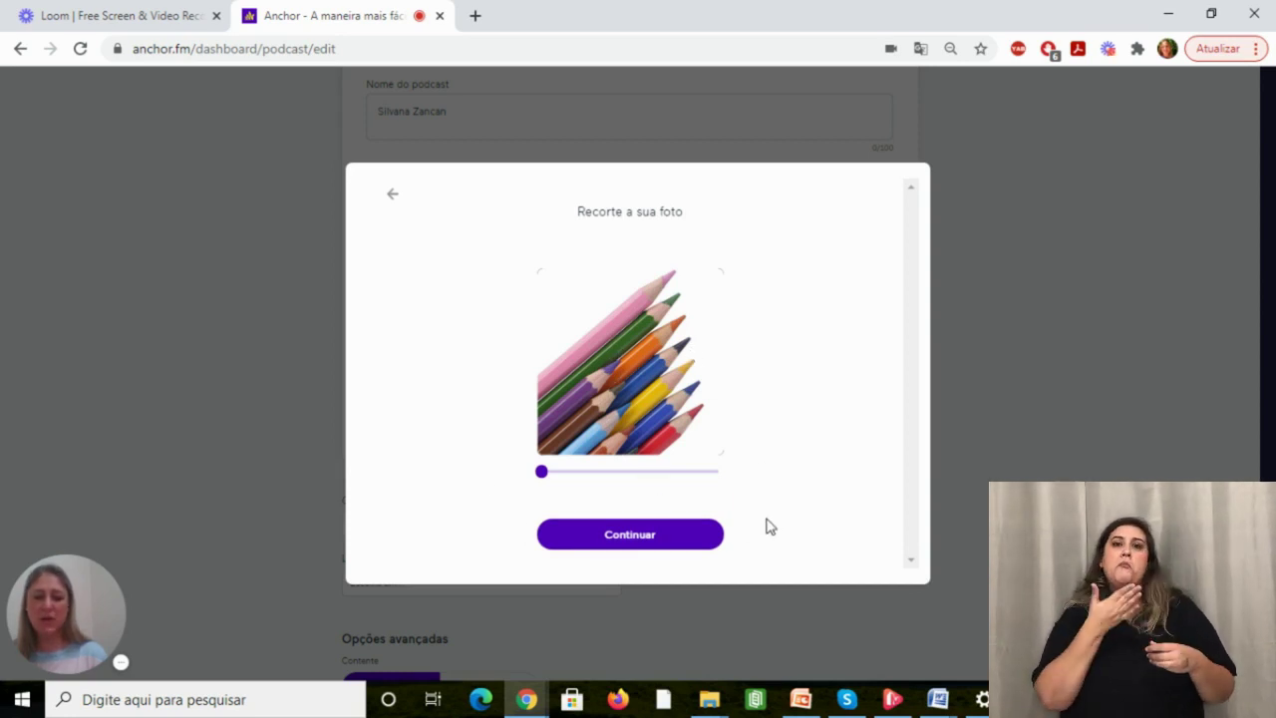
click(699, 535)
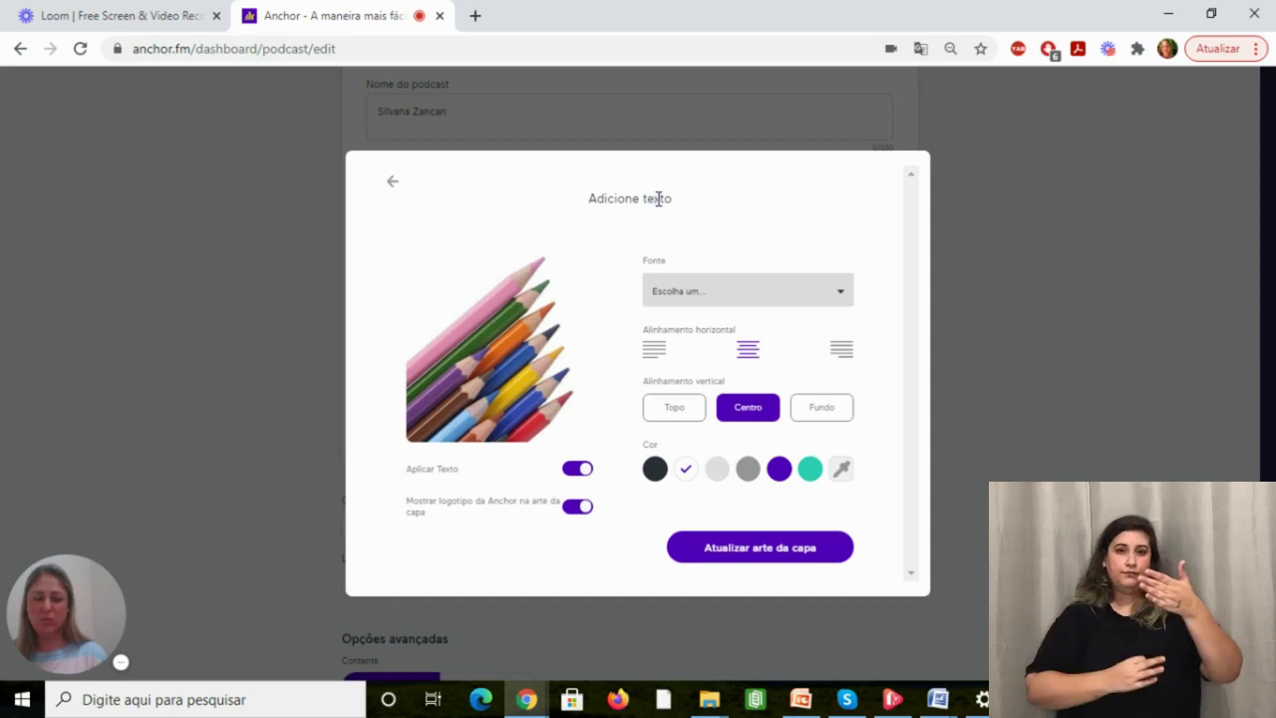
Try cover fonts, align the text to Topo and color it light grey.
click(708, 294)
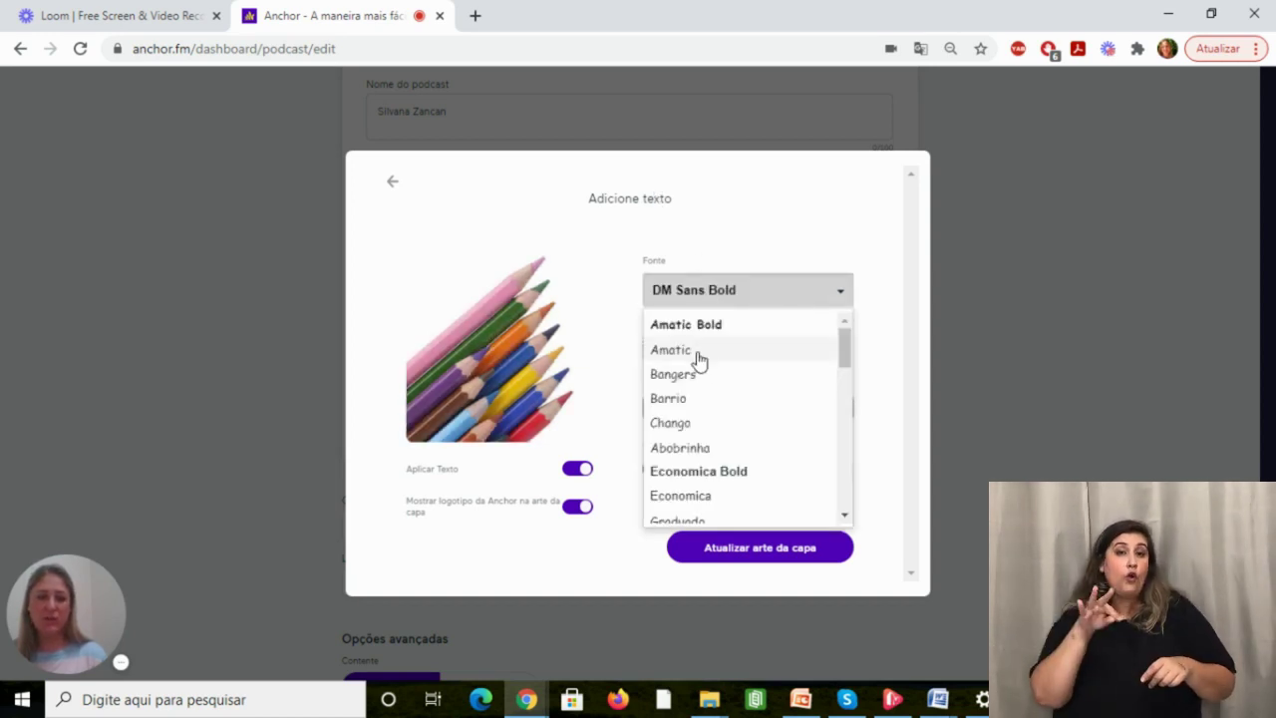
click(700, 355)
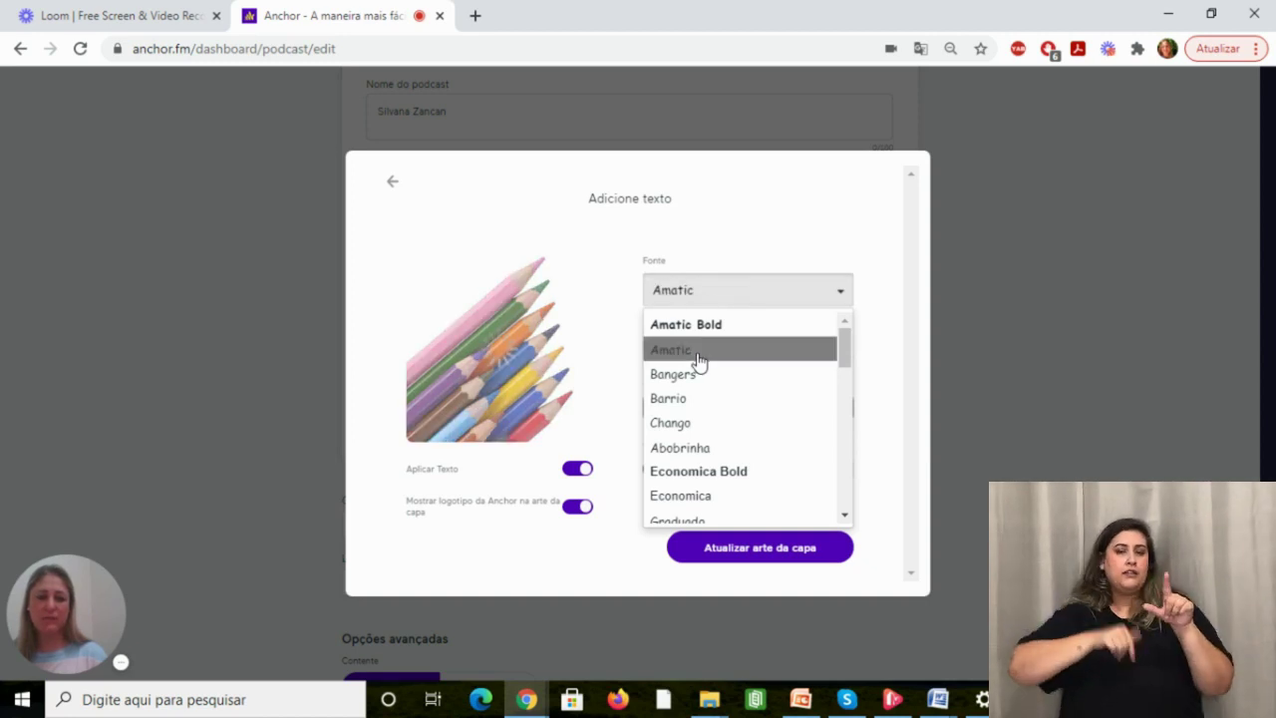
click(894, 404)
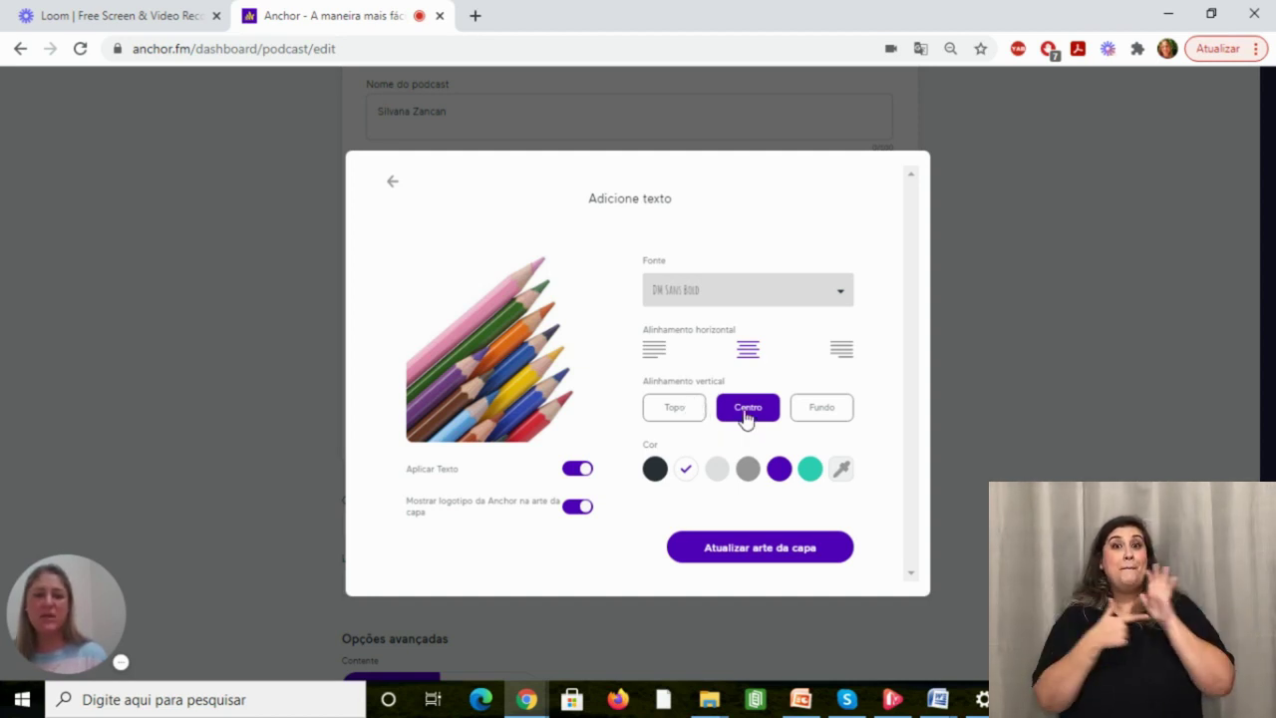
click(745, 417)
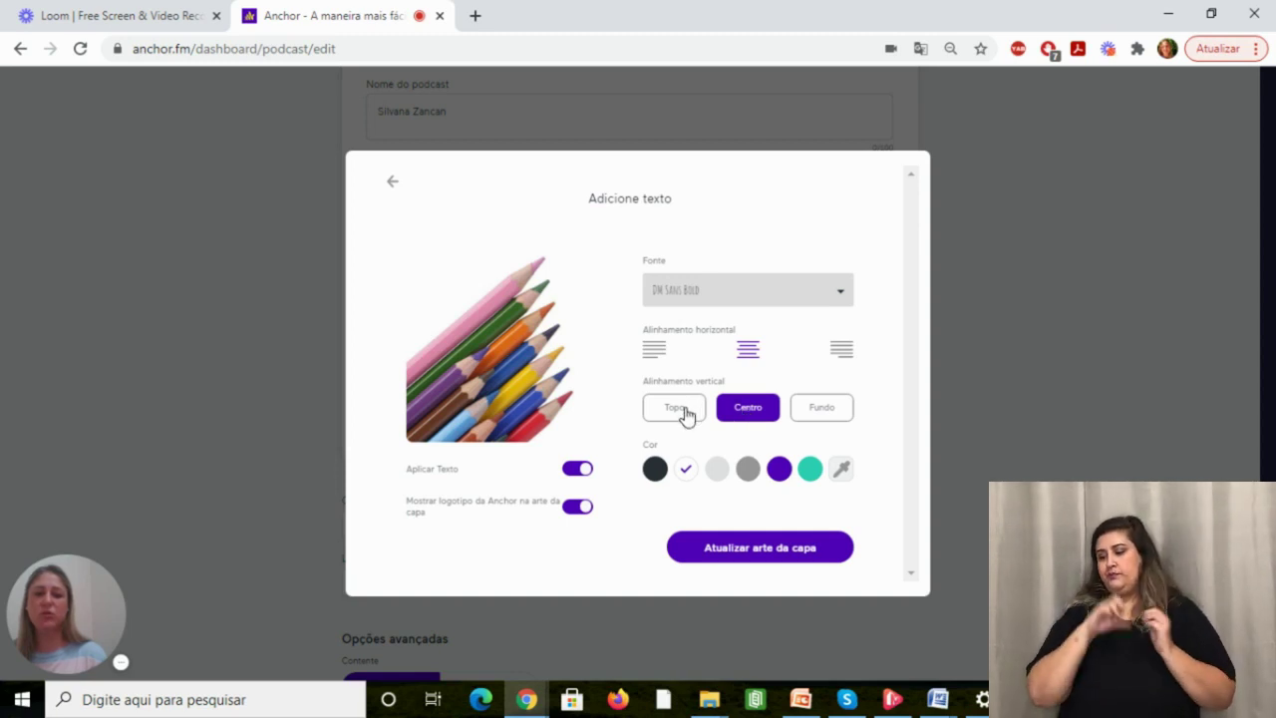
click(686, 416)
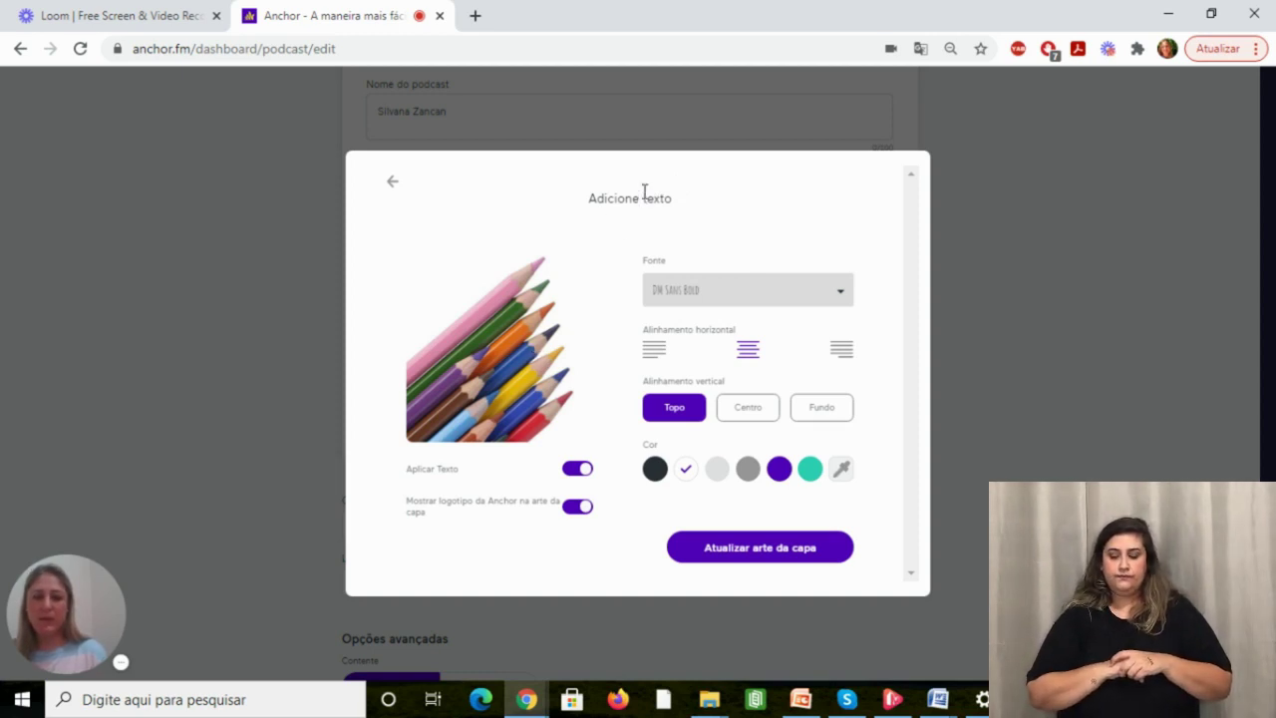
click(720, 474)
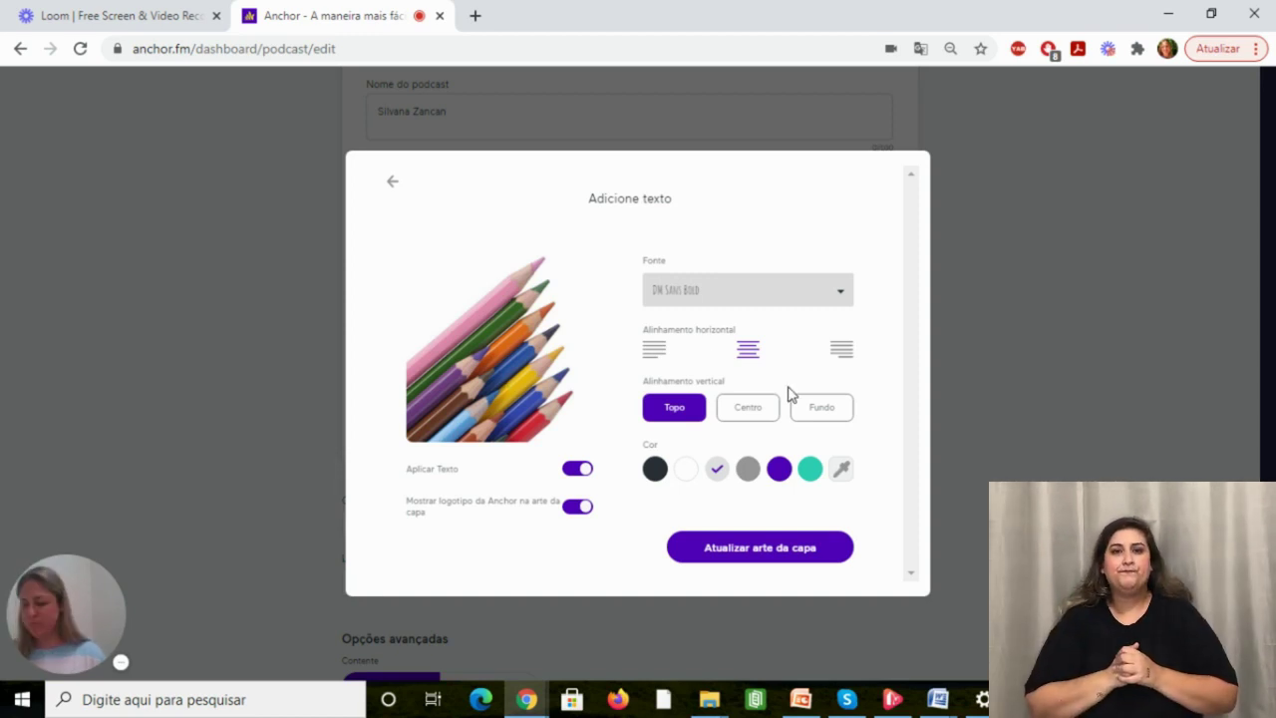
Apply the finished colored-pencils artwork with Atualizar arte da capa.
click(771, 548)
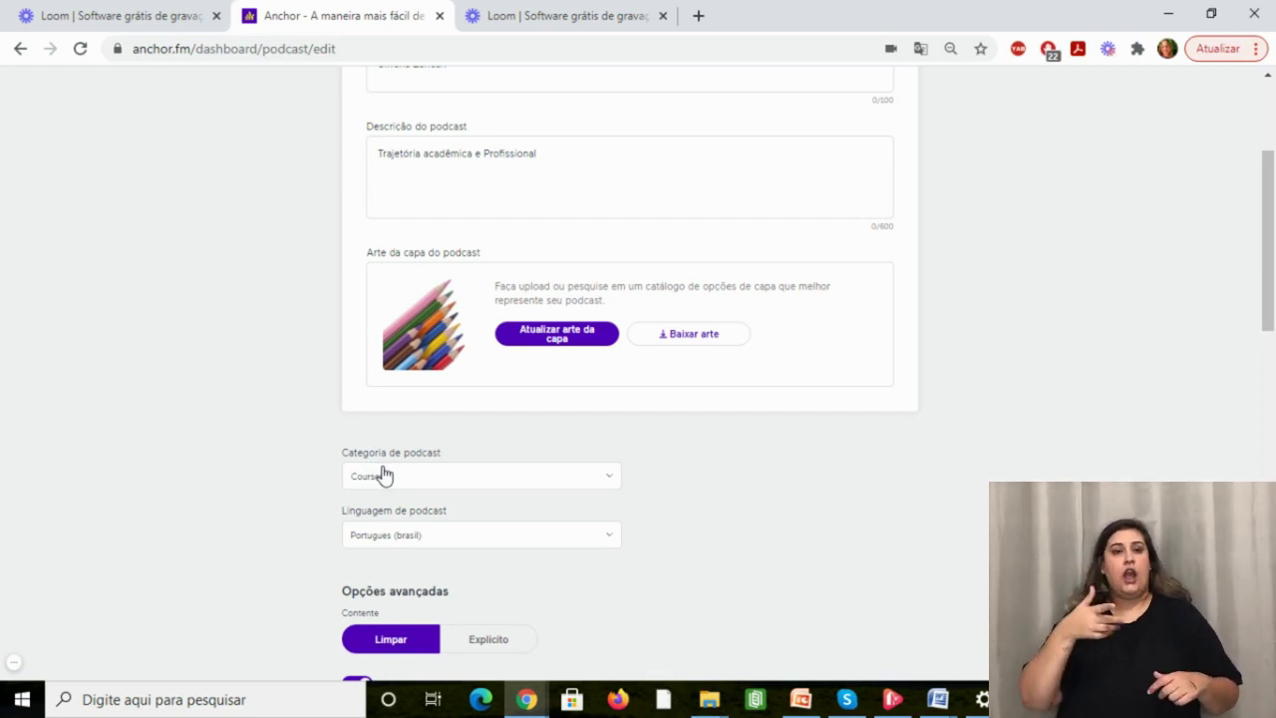
Change Categoria de podcast to Education and choose Portugues (brasil) in Linguagem de podcast.
click(386, 477)
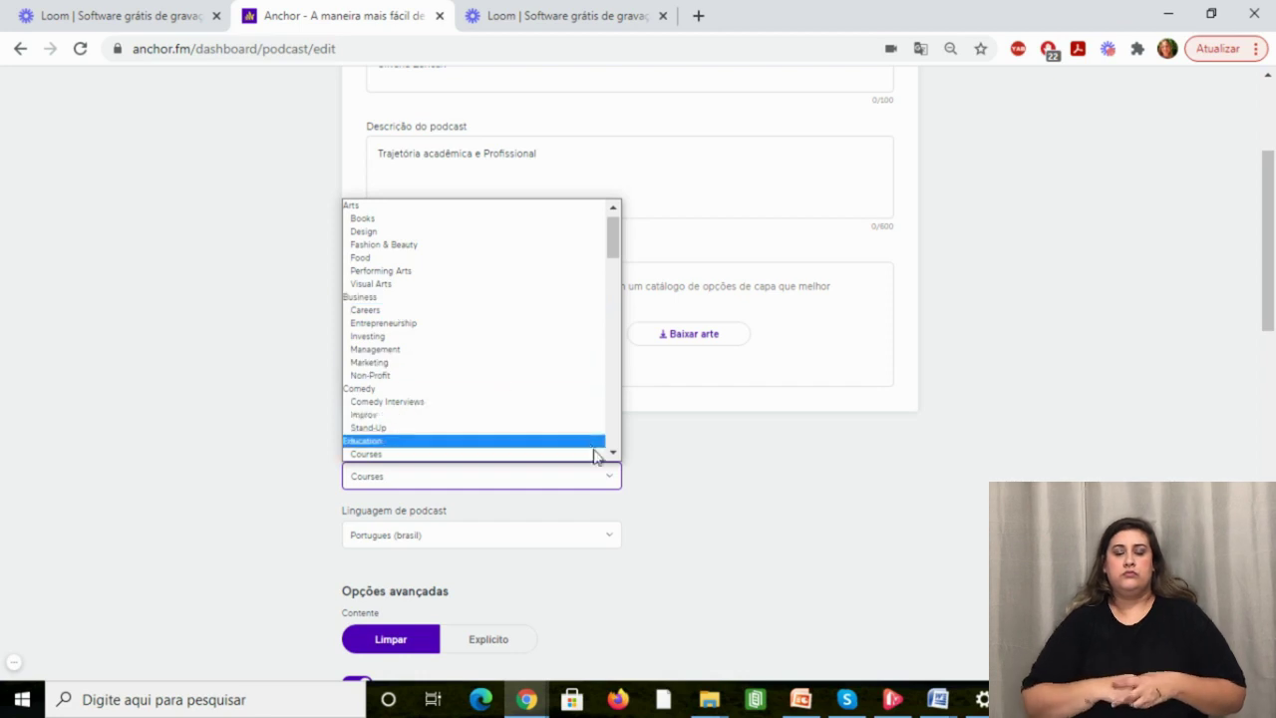
click(456, 451)
key(Up)
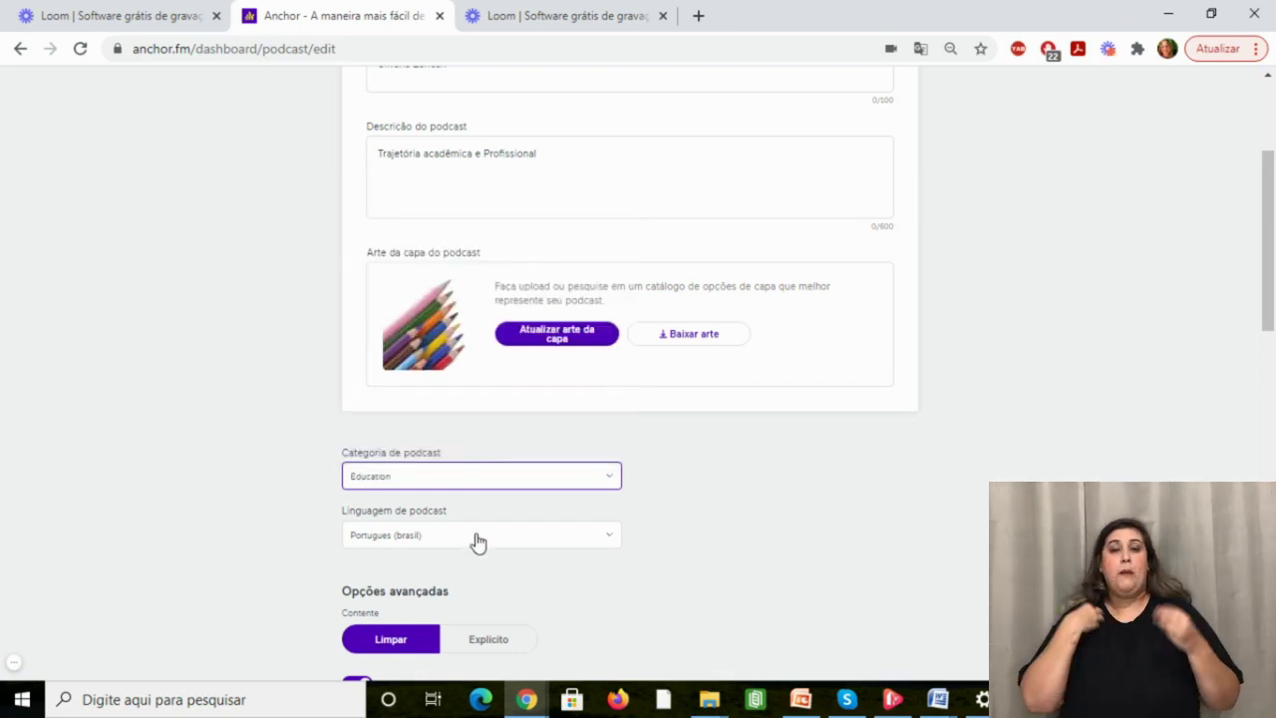
click(475, 540)
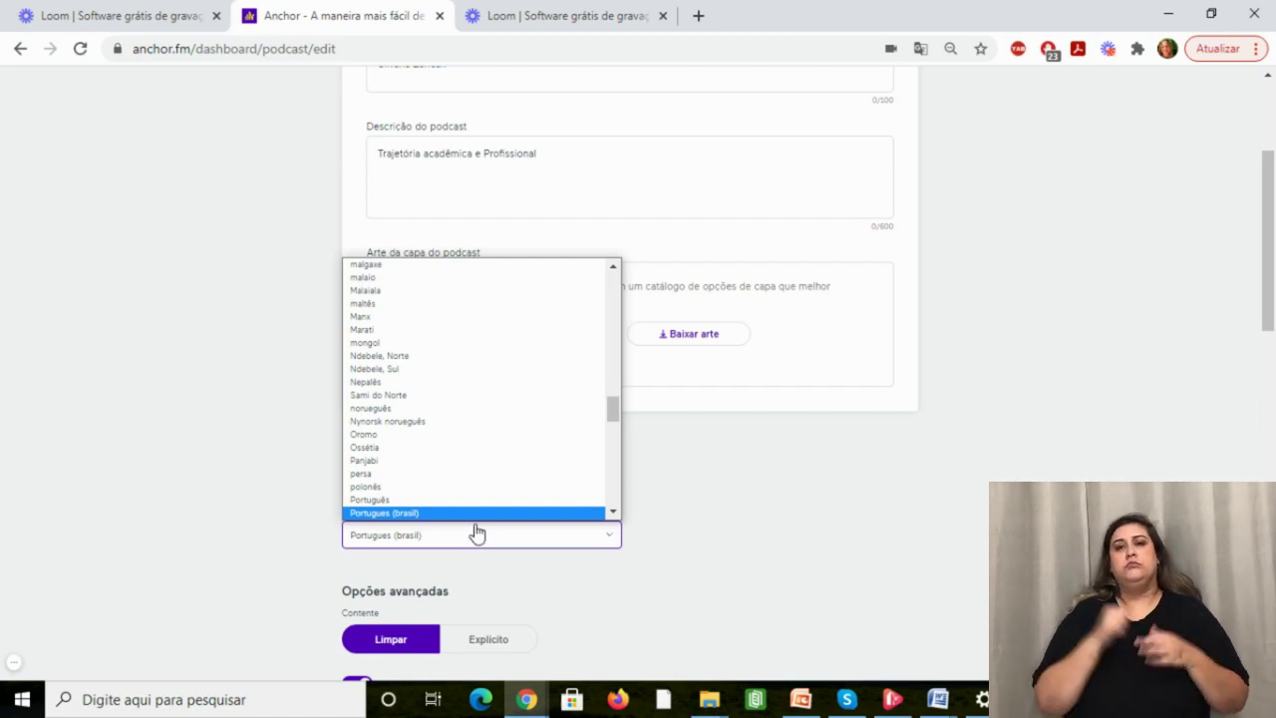
scroll(476, 518, down, 1)
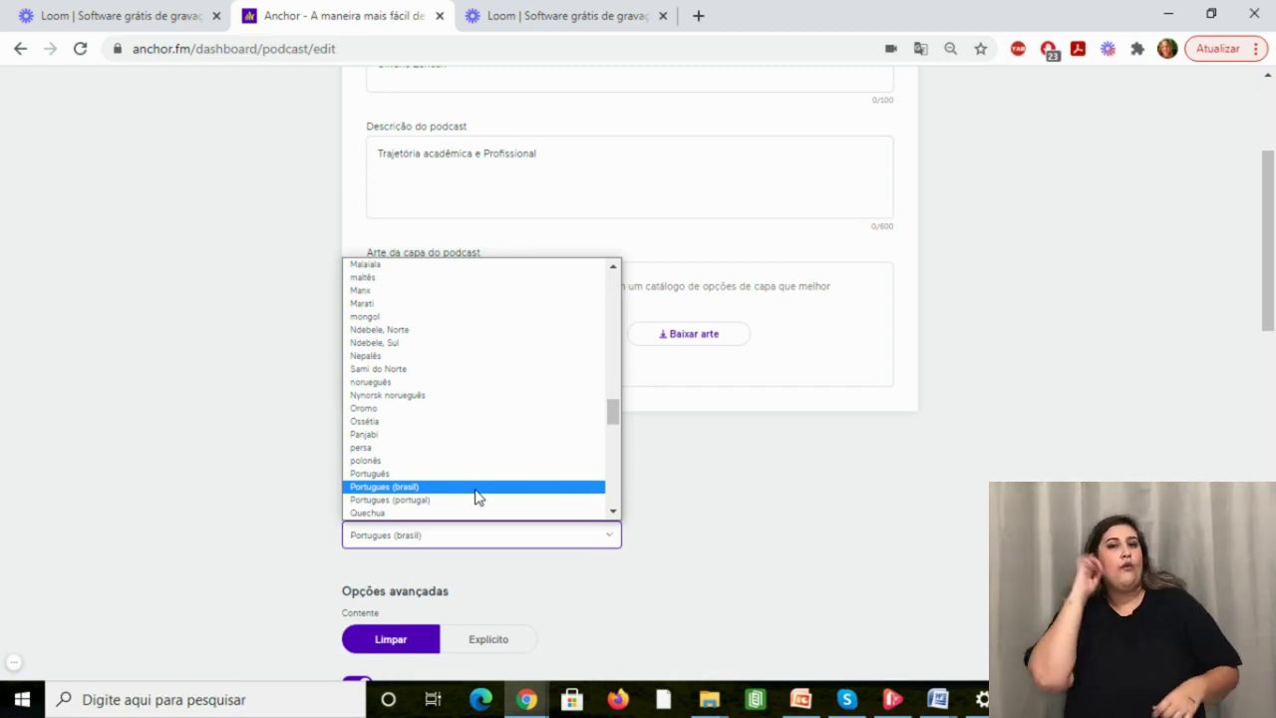
click(477, 496)
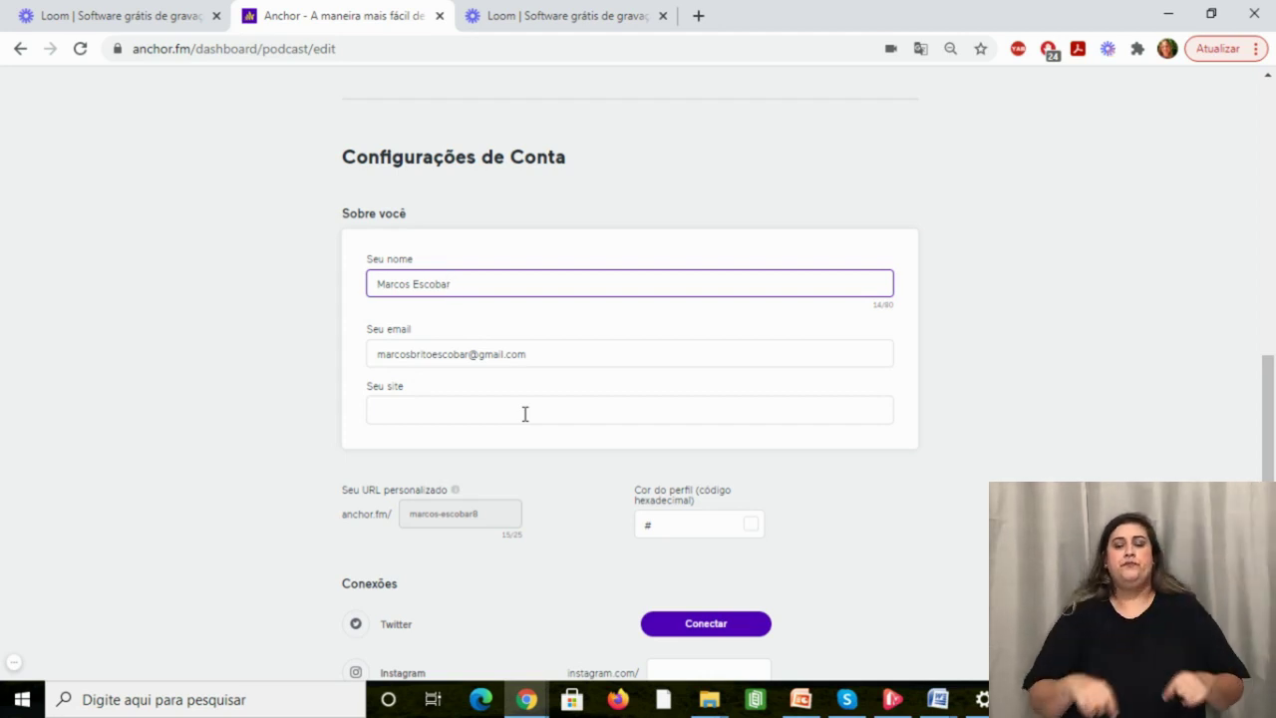
drag(1273, 391, 1273, 449)
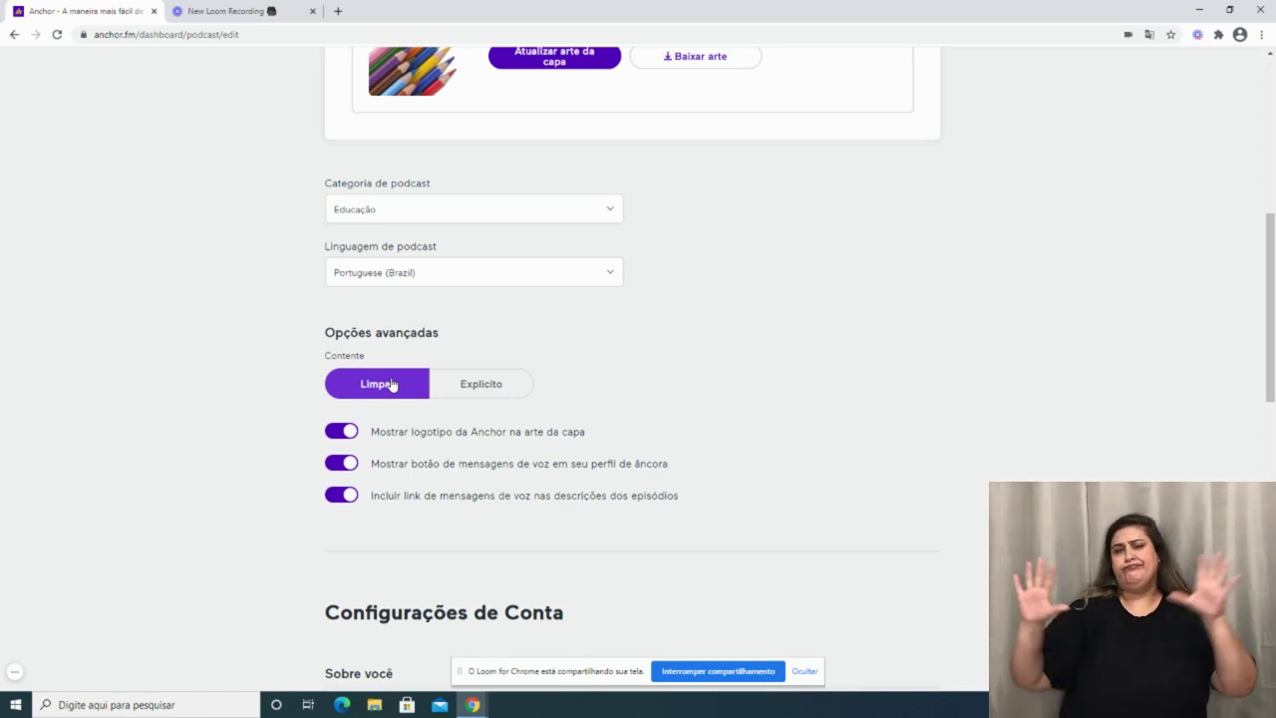
Switch the Contente rating from Limpar to Explícito and dismiss the screen-sharing bar.
click(482, 389)
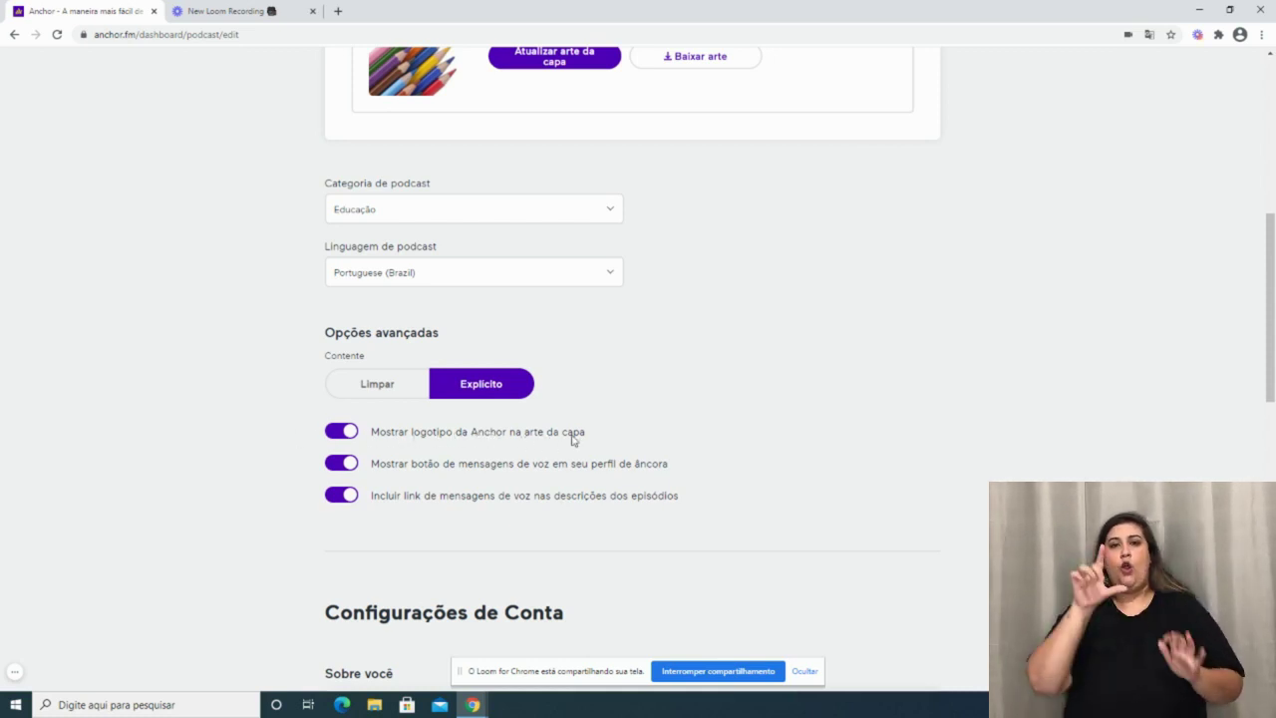
scroll(568, 419, up, 2)
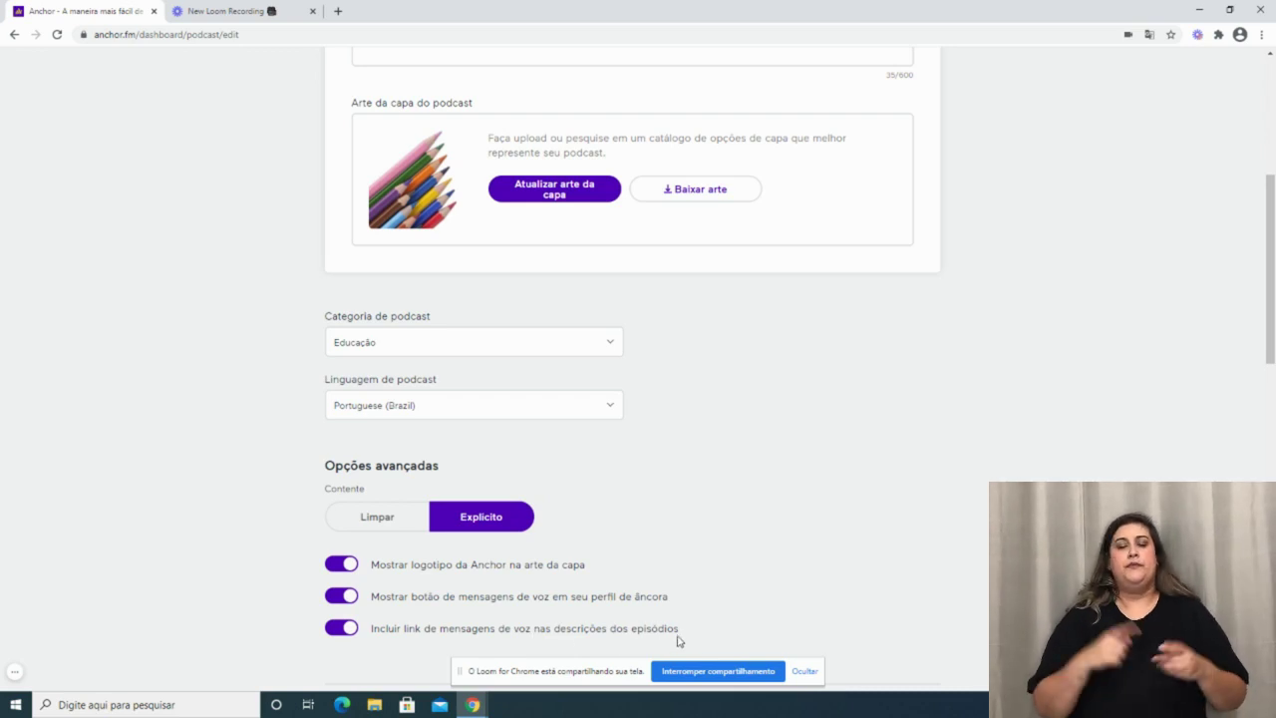
click(805, 671)
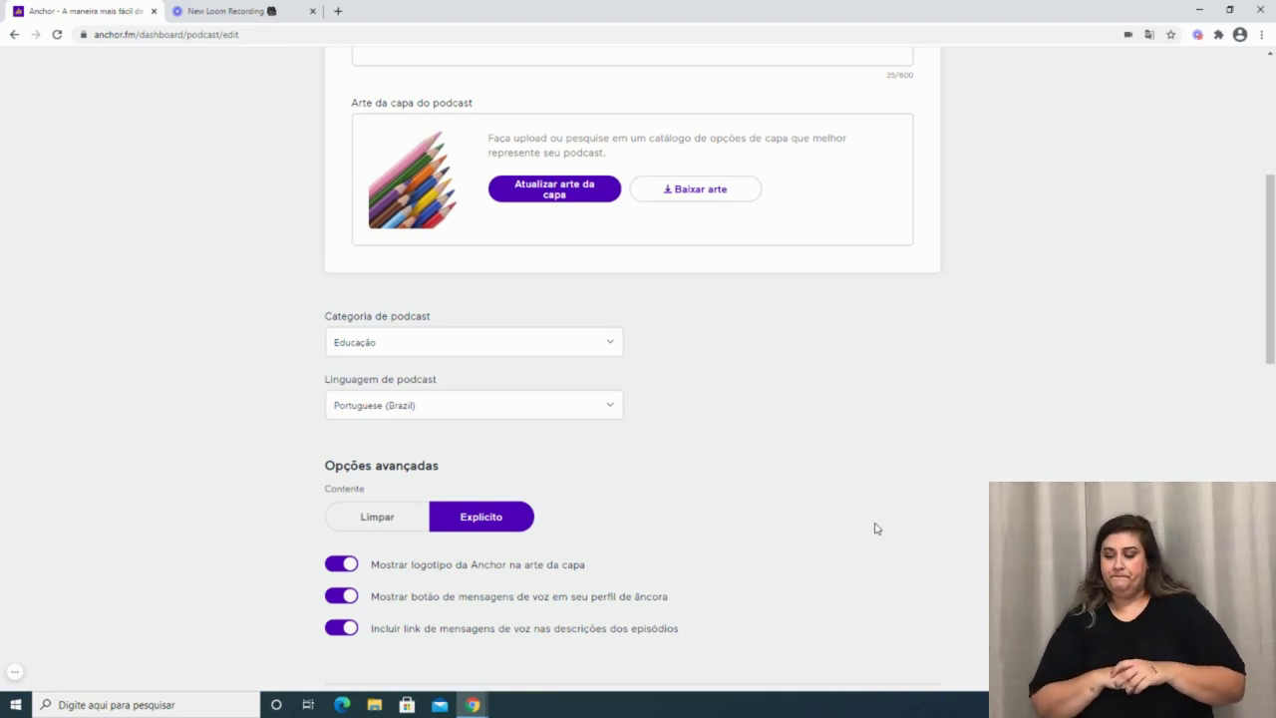
scroll(877, 534, up, 1)
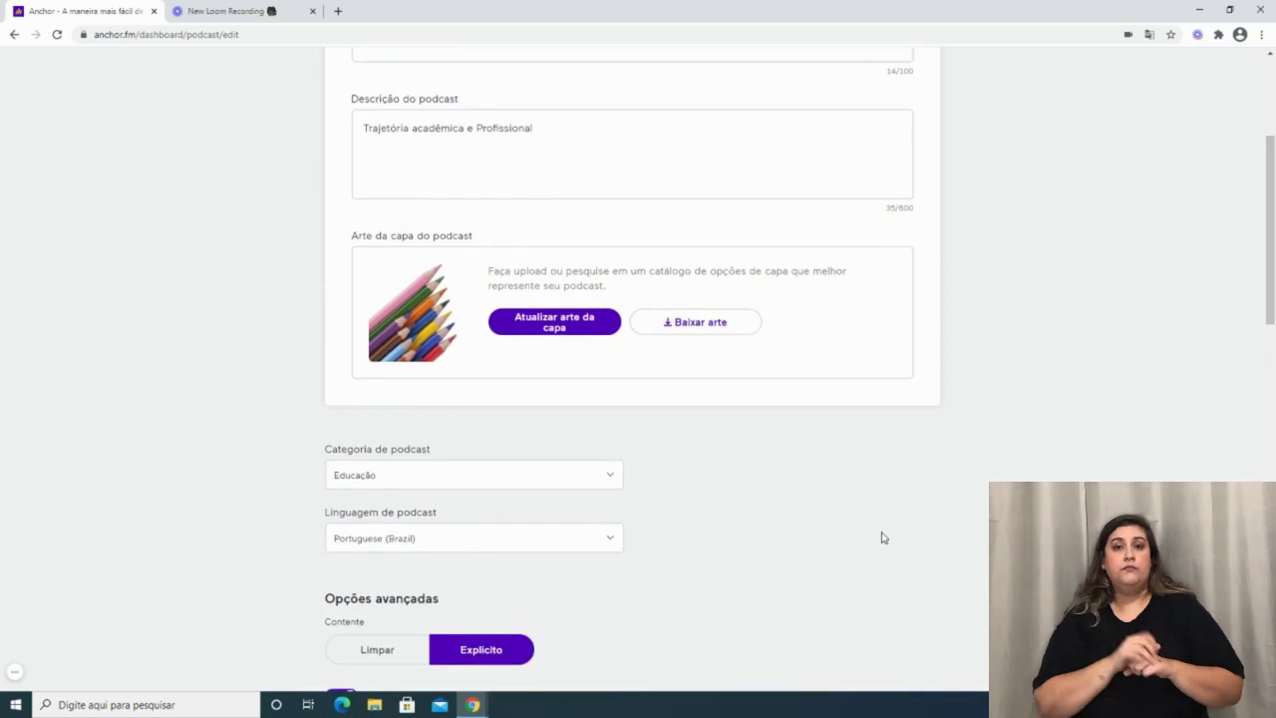
Save the Configurações de podcast changes with Salvar at the top of the page.
scroll(882, 538, up, 1)
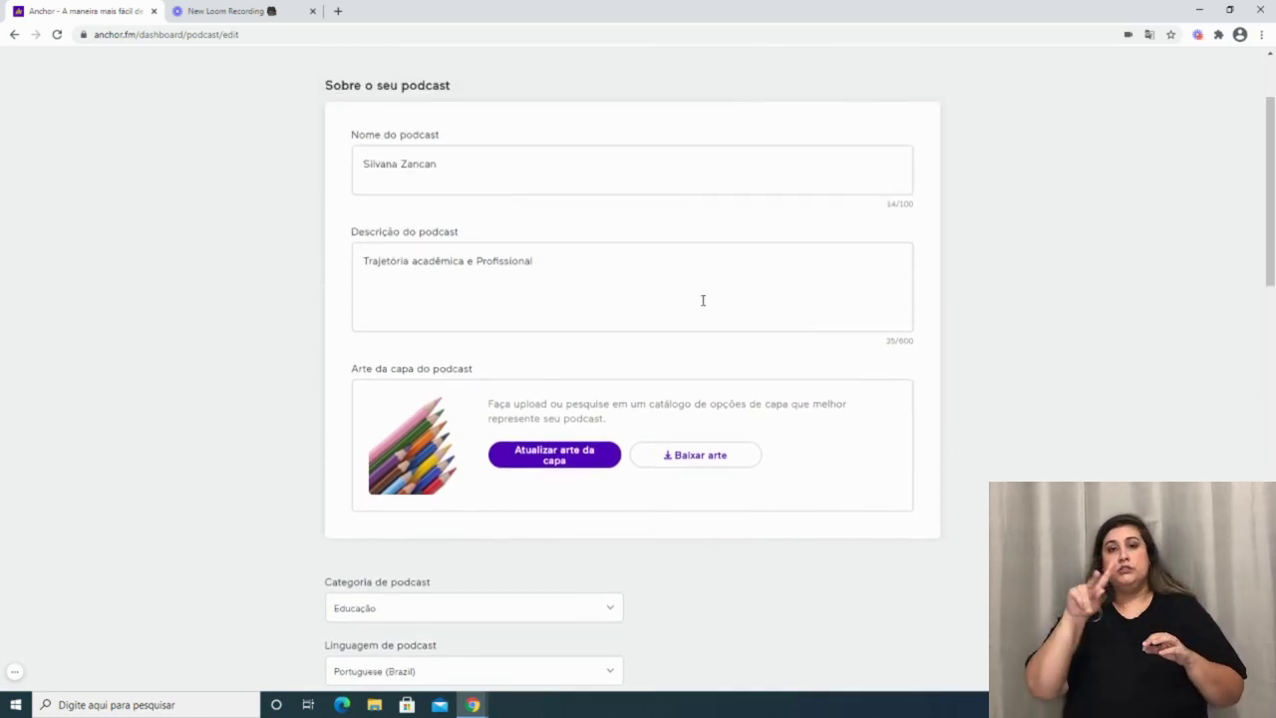
scroll(972, 356, up, 1)
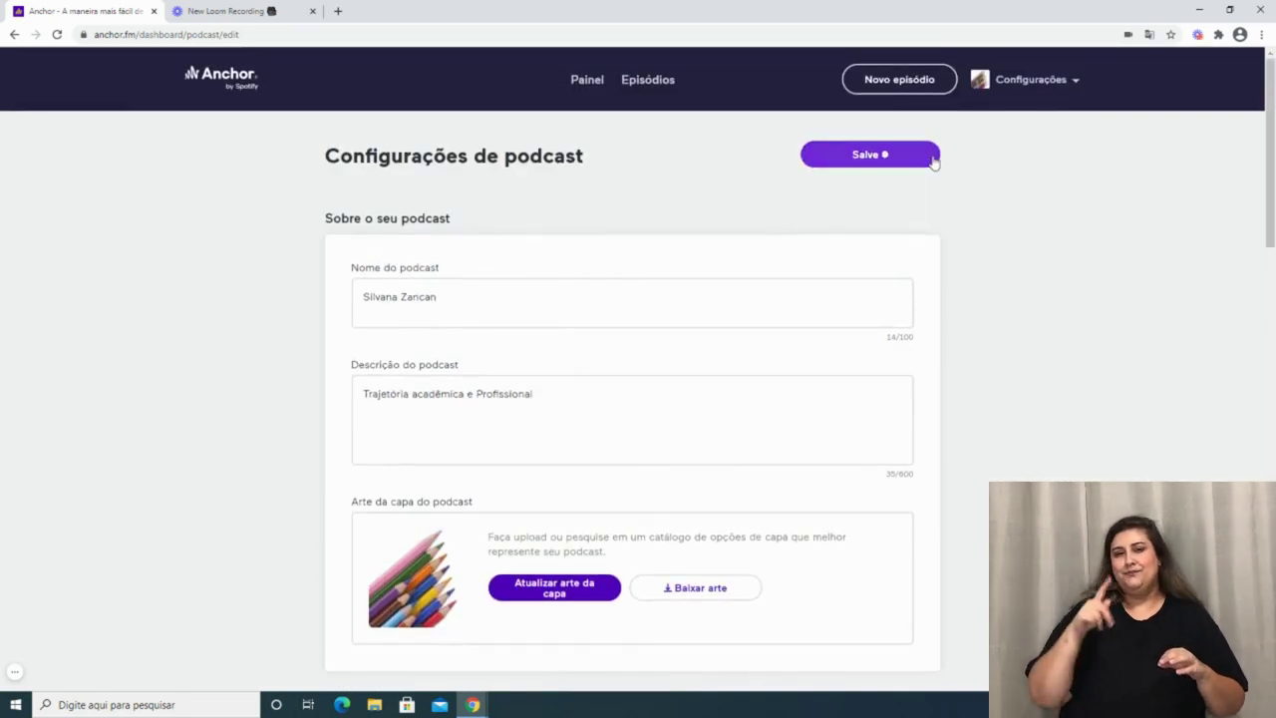
click(871, 156)
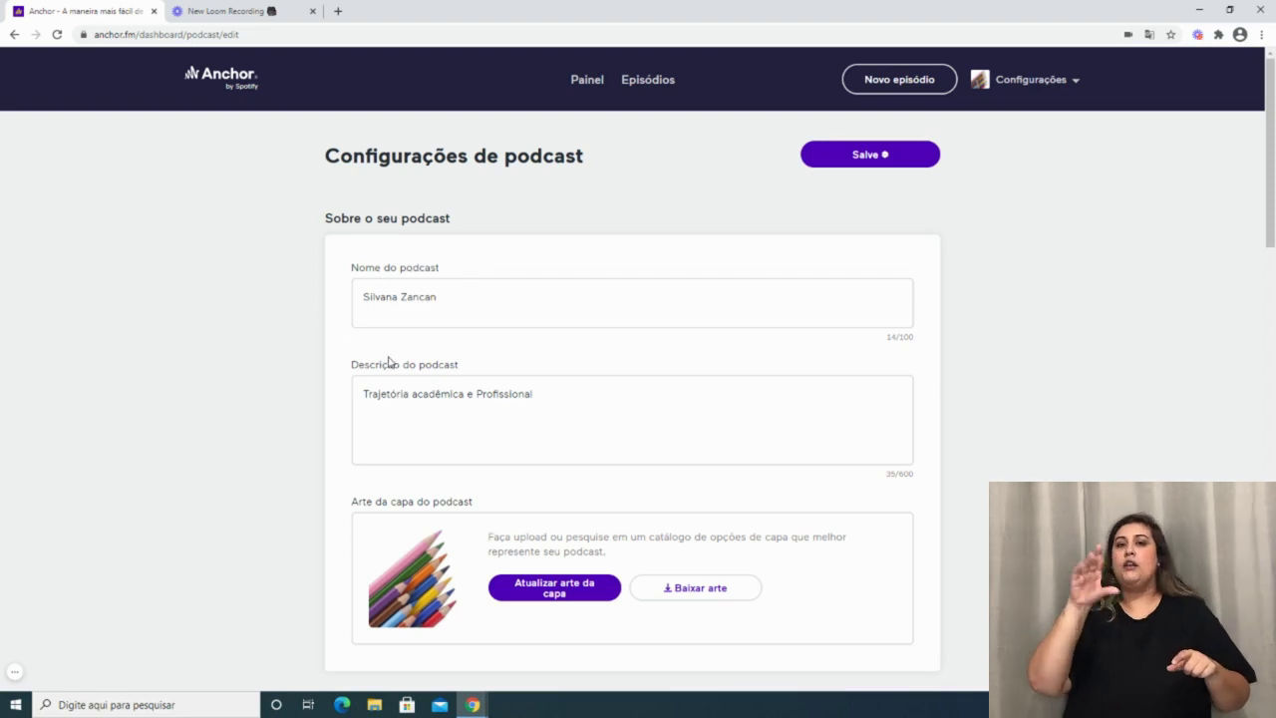
Start a new episode from Novo episódio to reach the 'Crie o seu episódio' page.
click(917, 86)
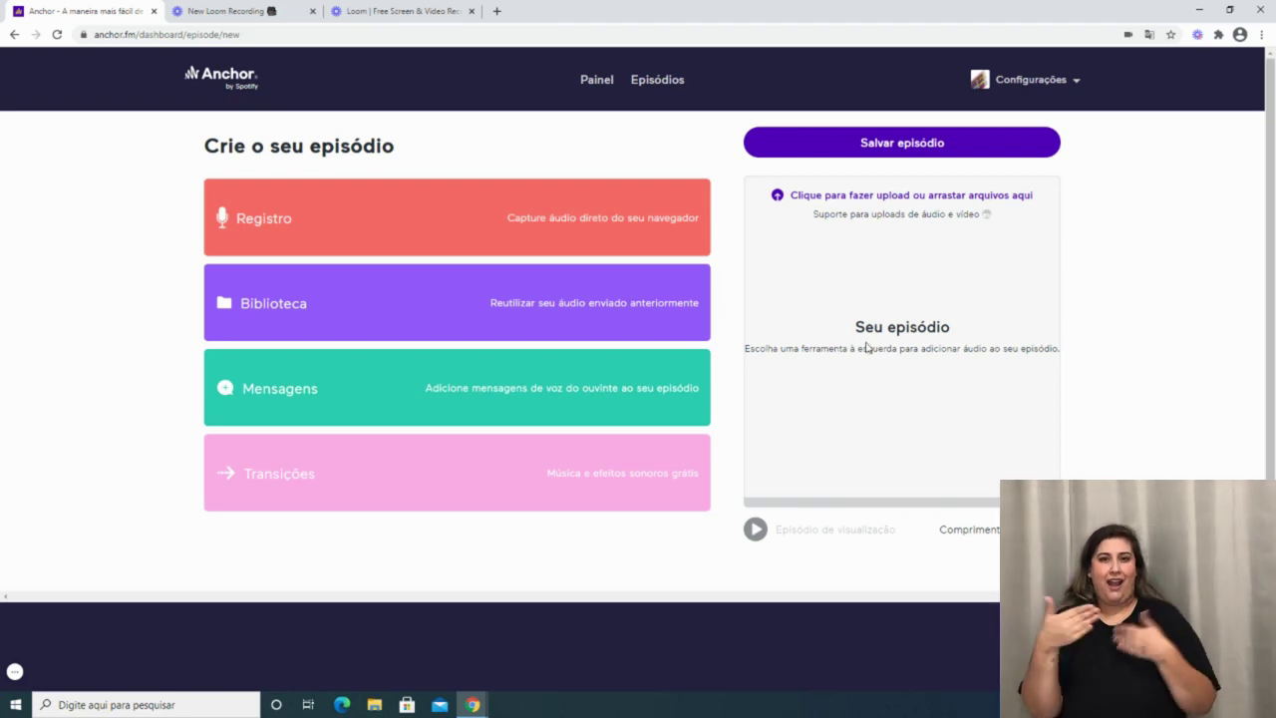
Look through the Library and the empty Messages section, then collapse back to the full tool list.
click(278, 309)
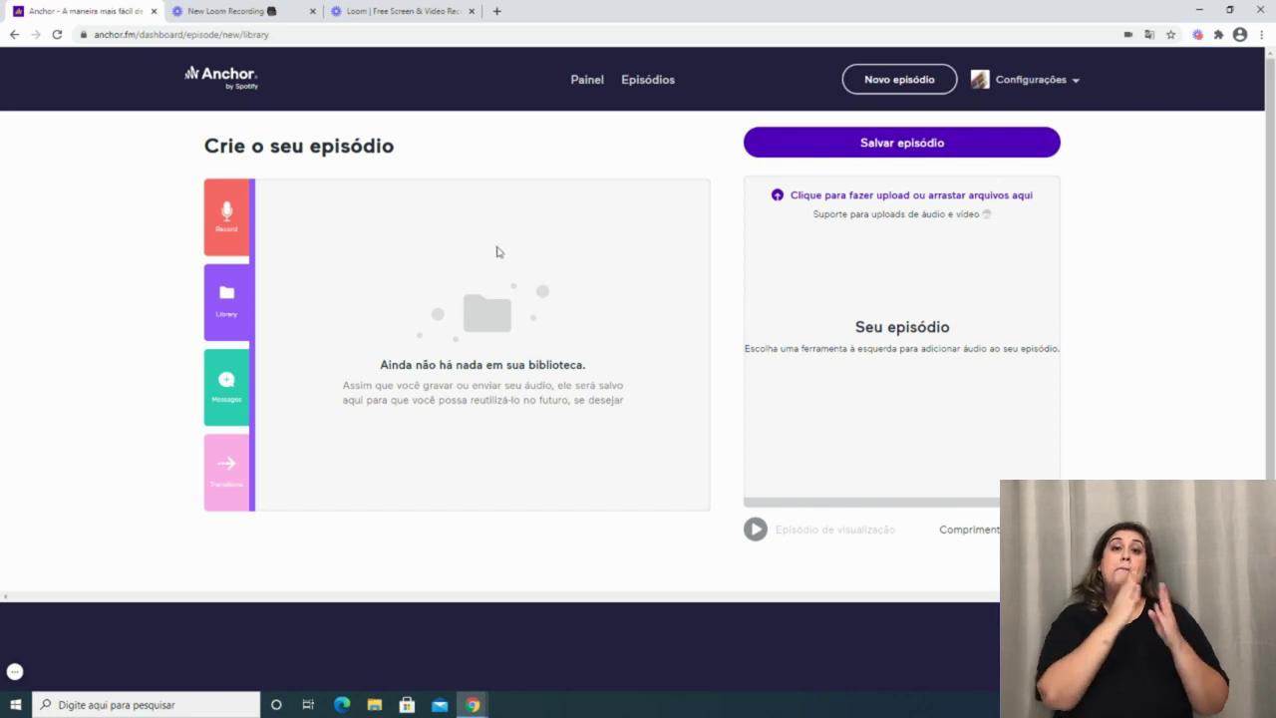
click(265, 397)
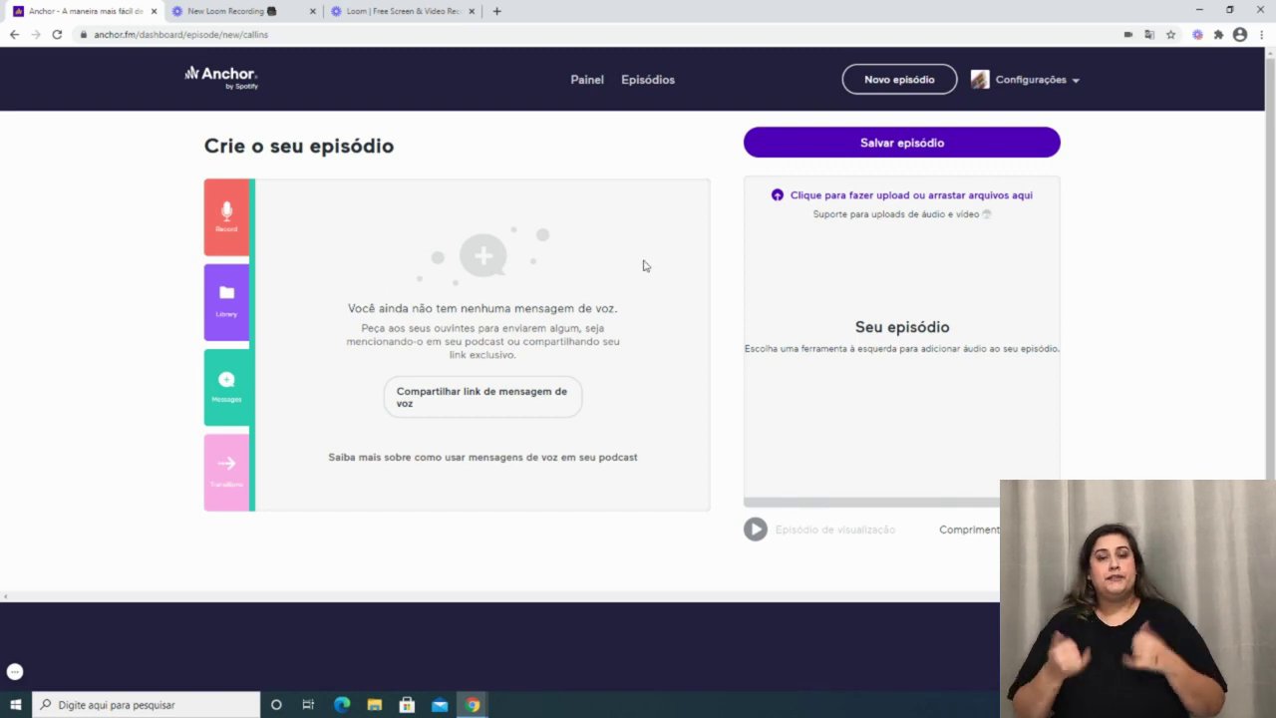
click(228, 396)
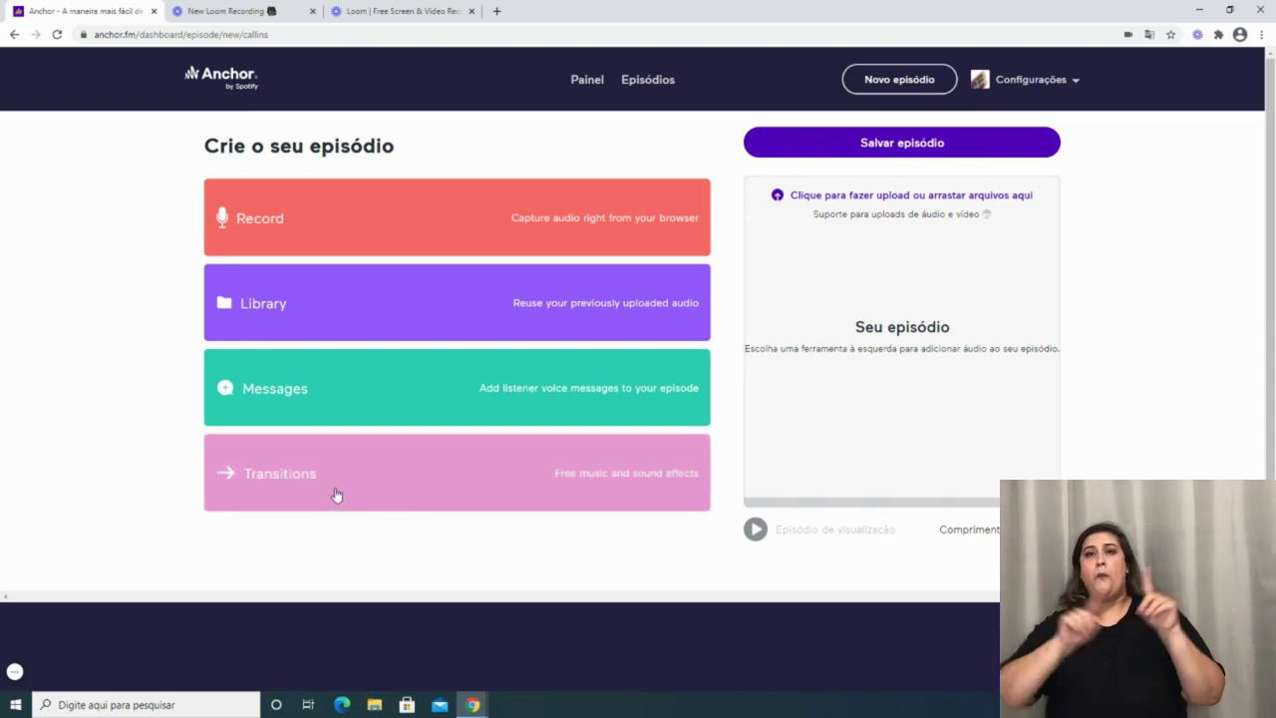
Open Transitions and preview the first three clips, including 96 West and Uma pista.
click(287, 477)
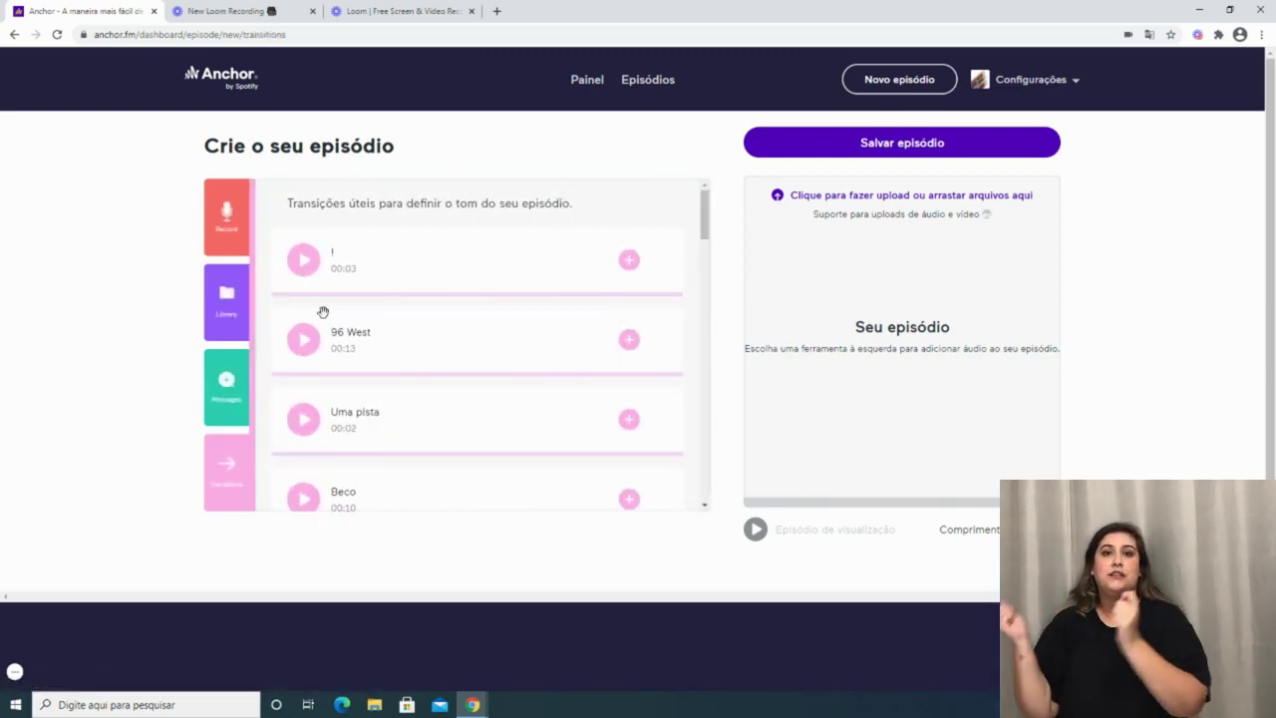
click(305, 265)
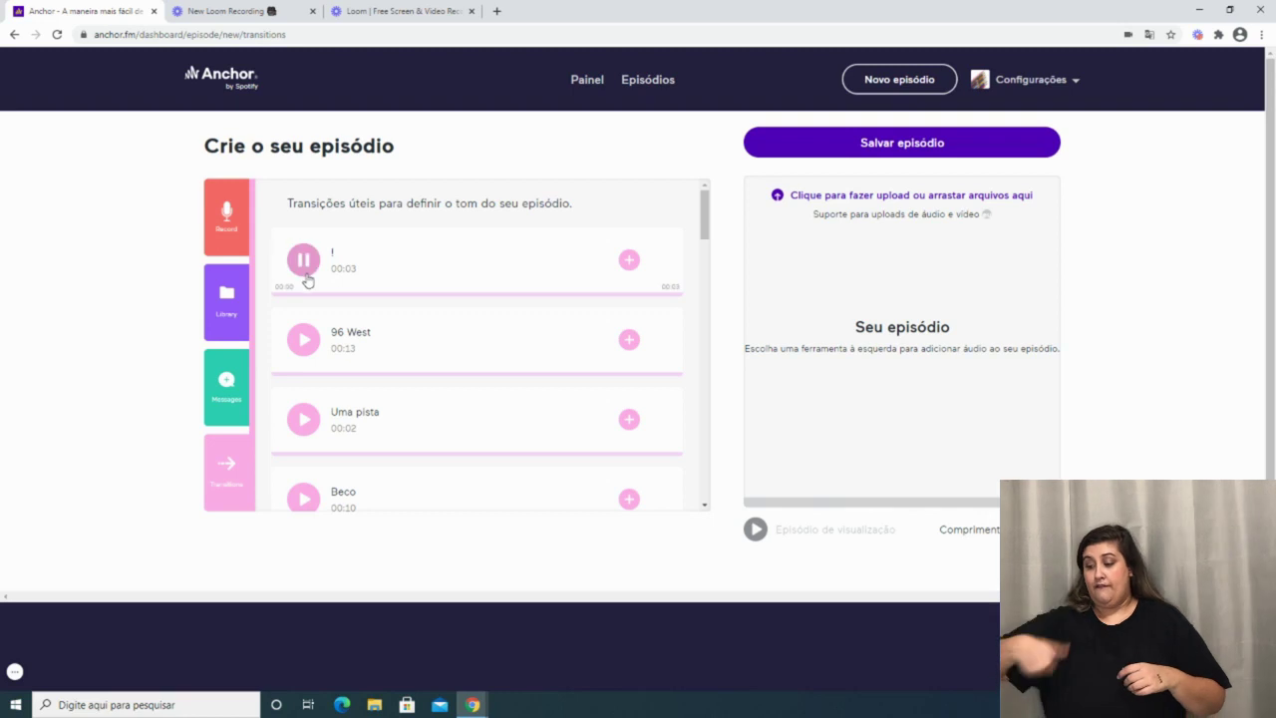
click(303, 340)
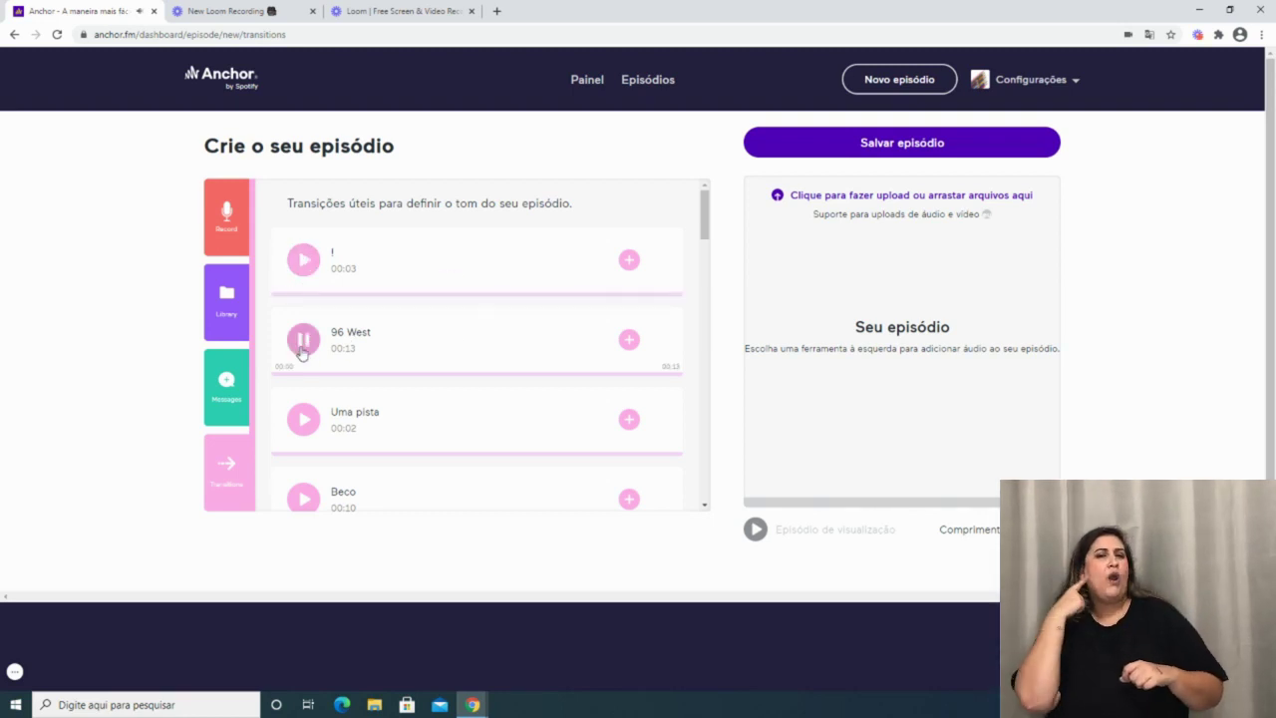
click(306, 419)
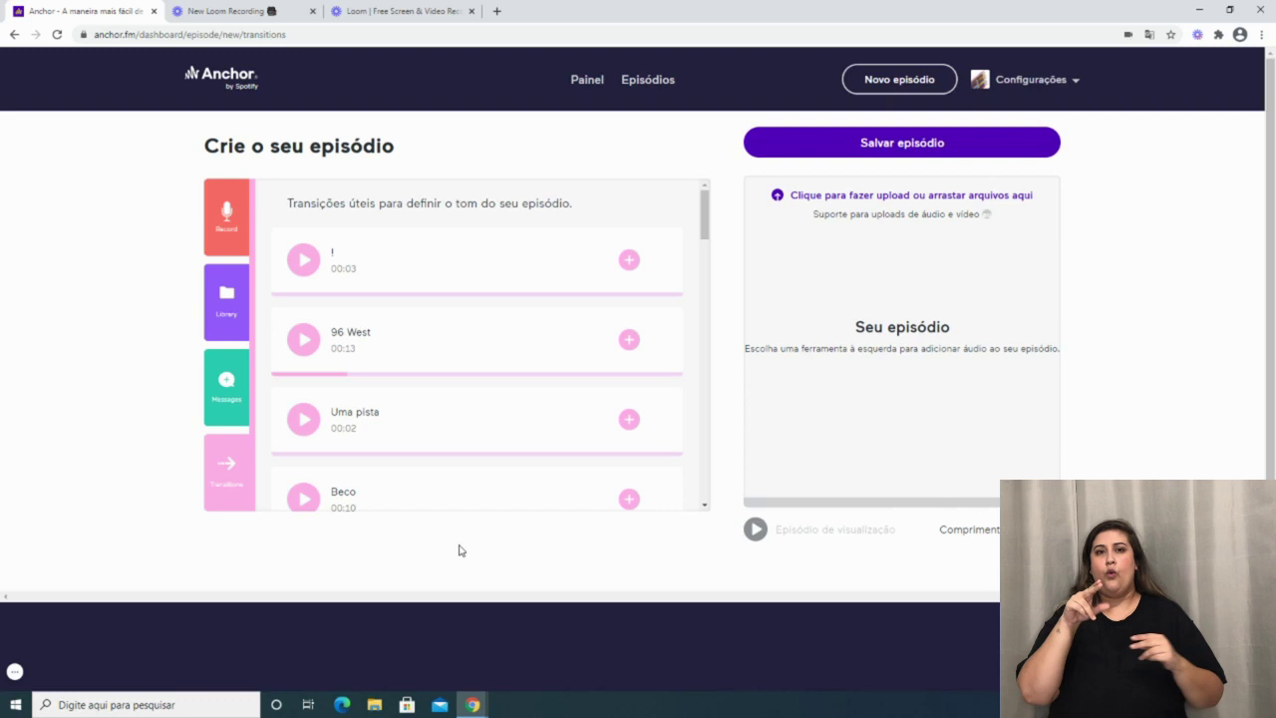
mouse_move(240, 490)
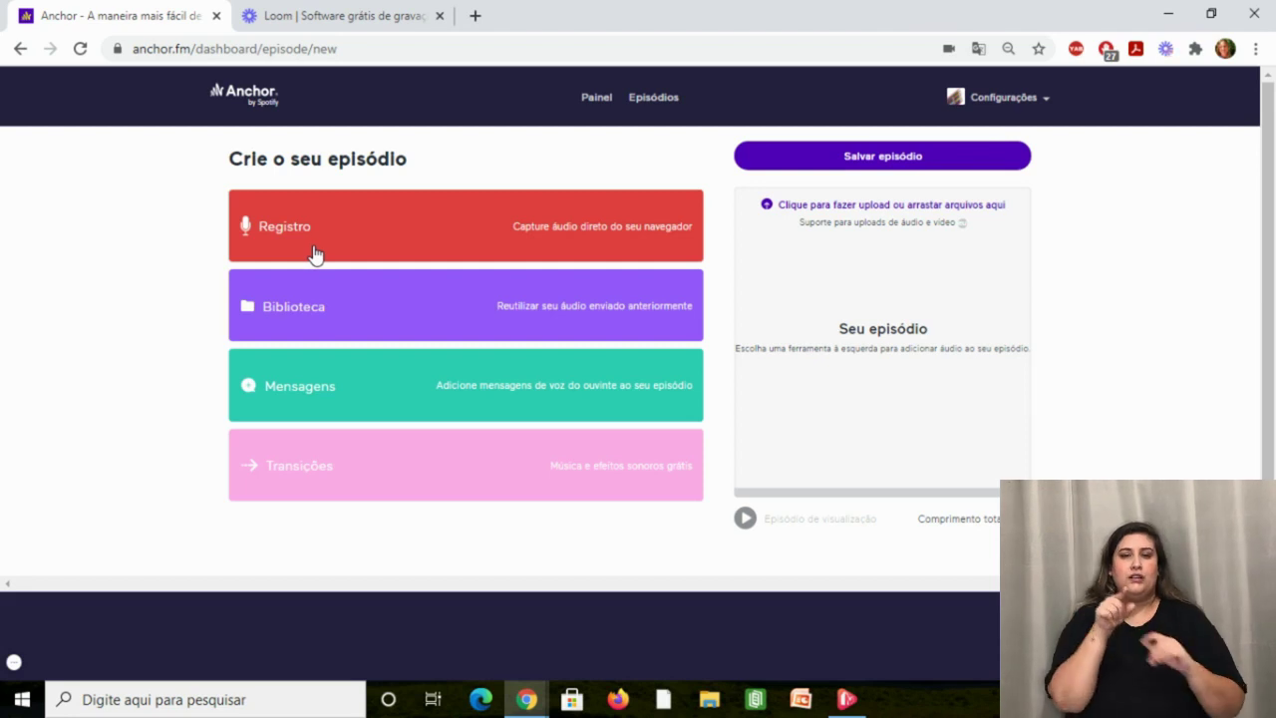
Open the Registro card to record audio in the browser with the default microphone.
click(313, 253)
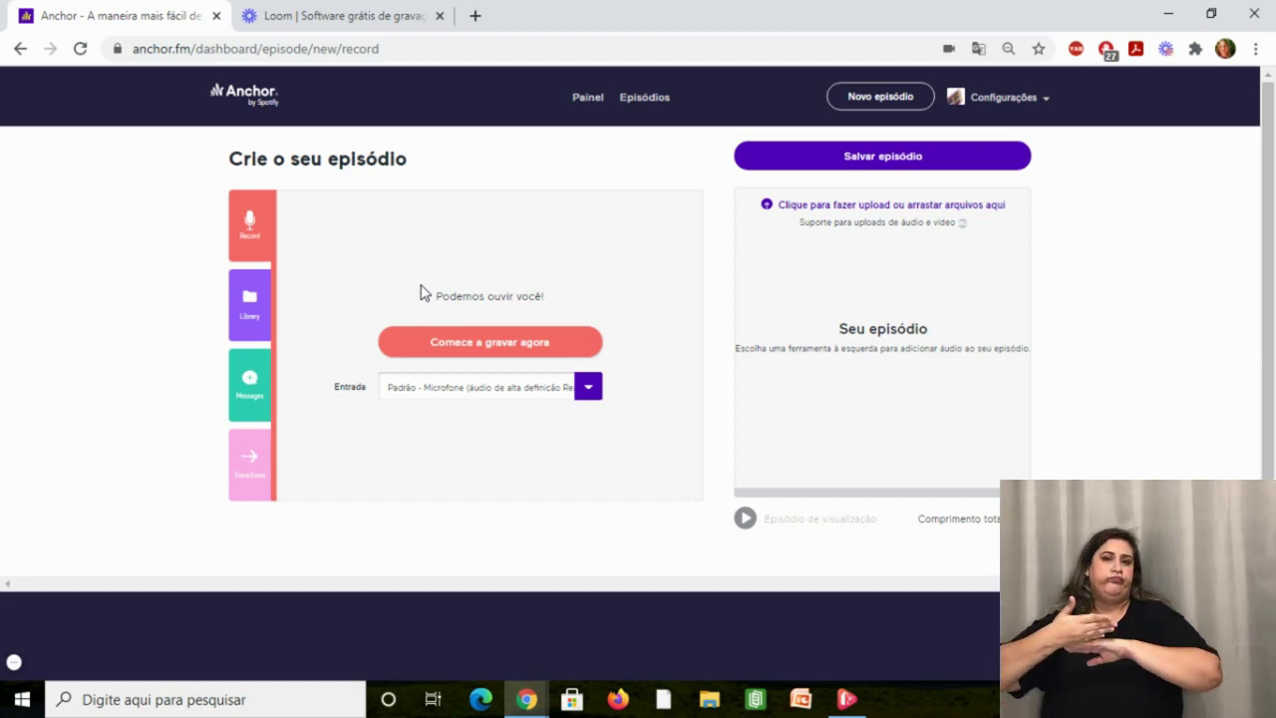
Record a 12-second clip, saved to the library as 23/03/2021.
click(471, 343)
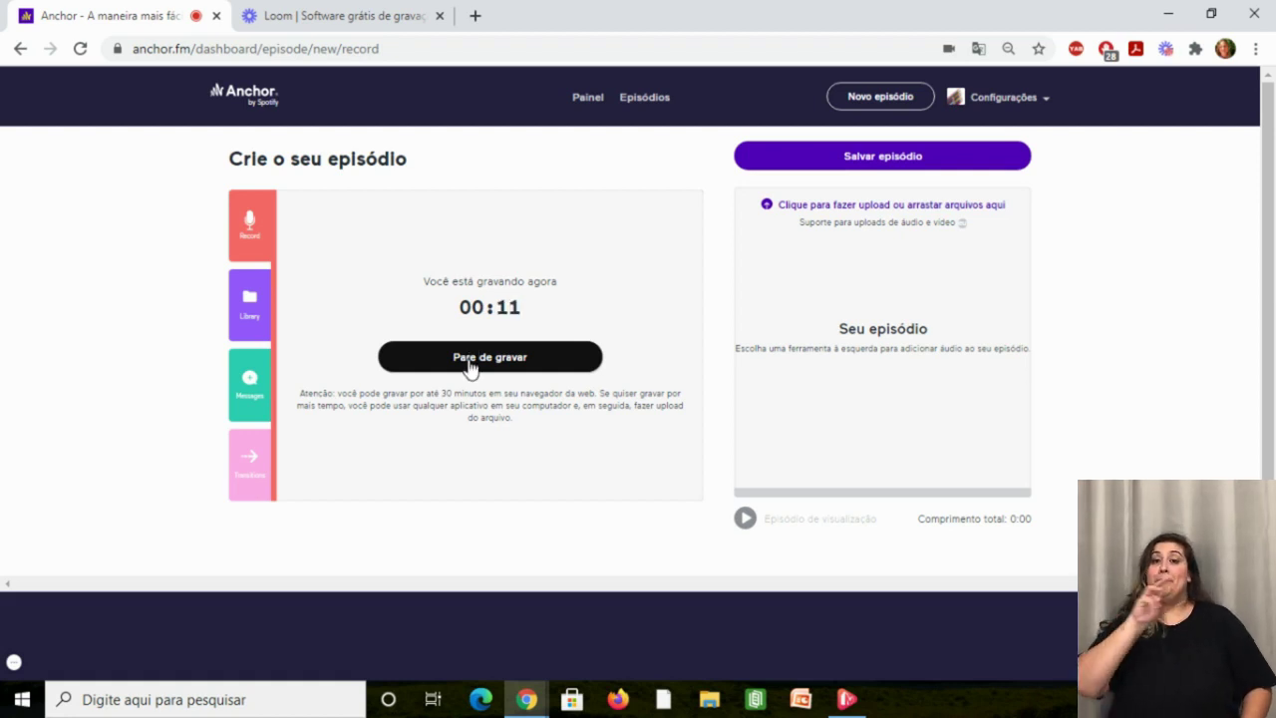
click(471, 365)
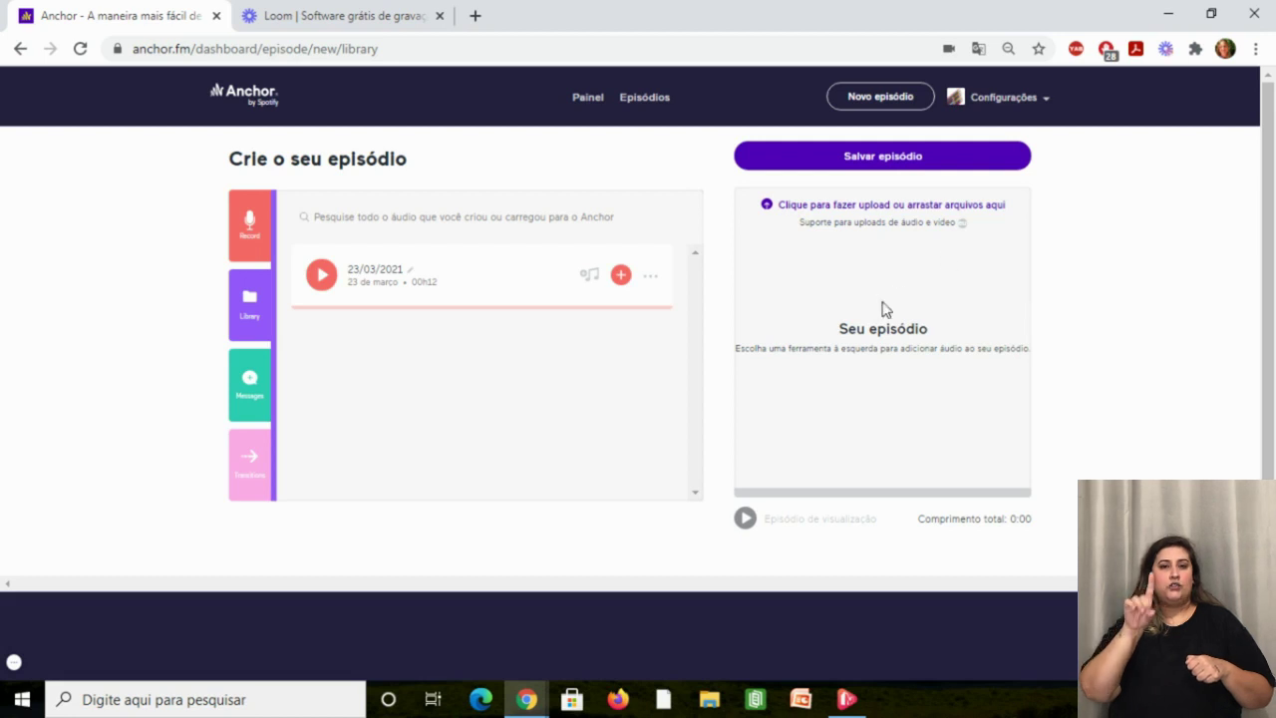
drag(388, 285, 867, 342)
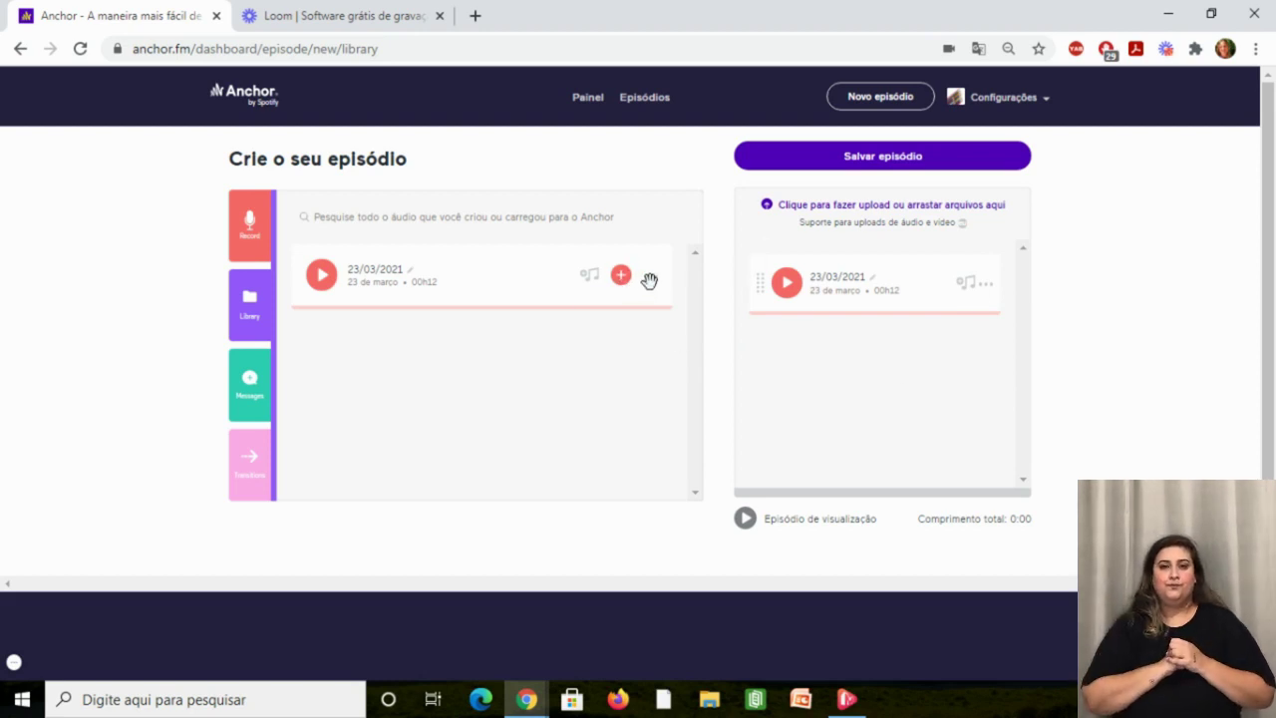
click(984, 287)
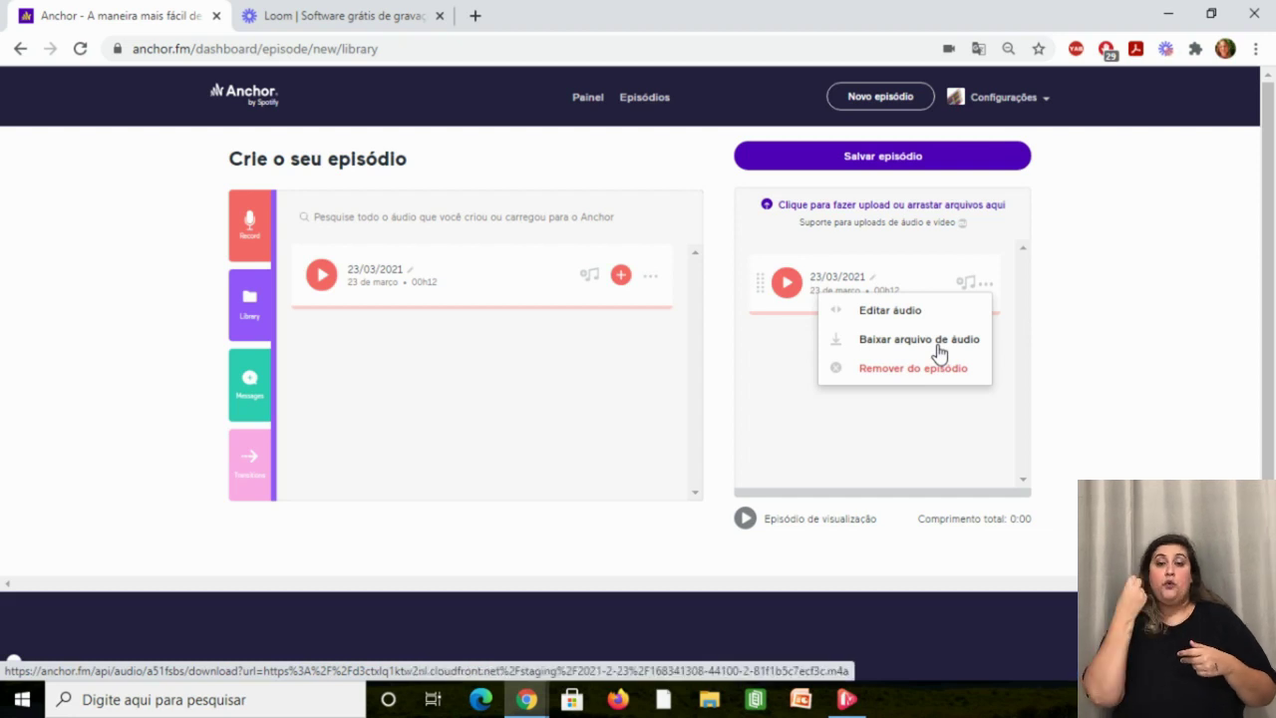
click(783, 401)
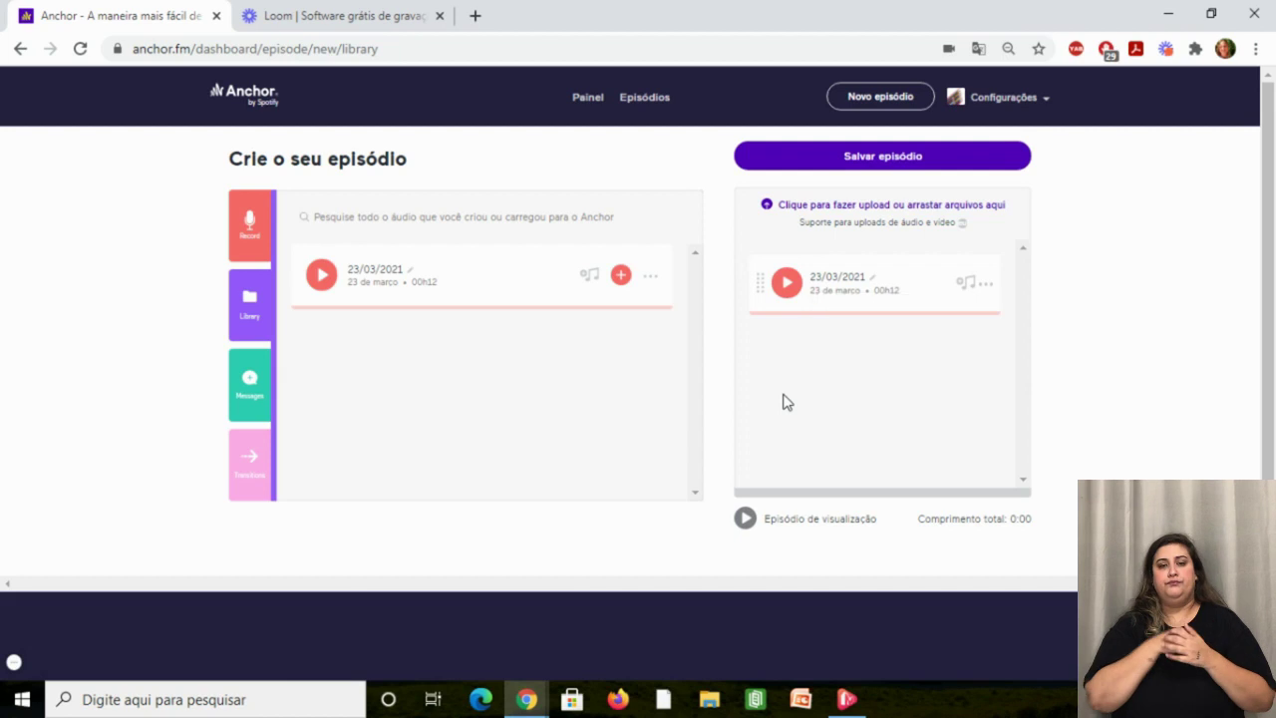
click(787, 285)
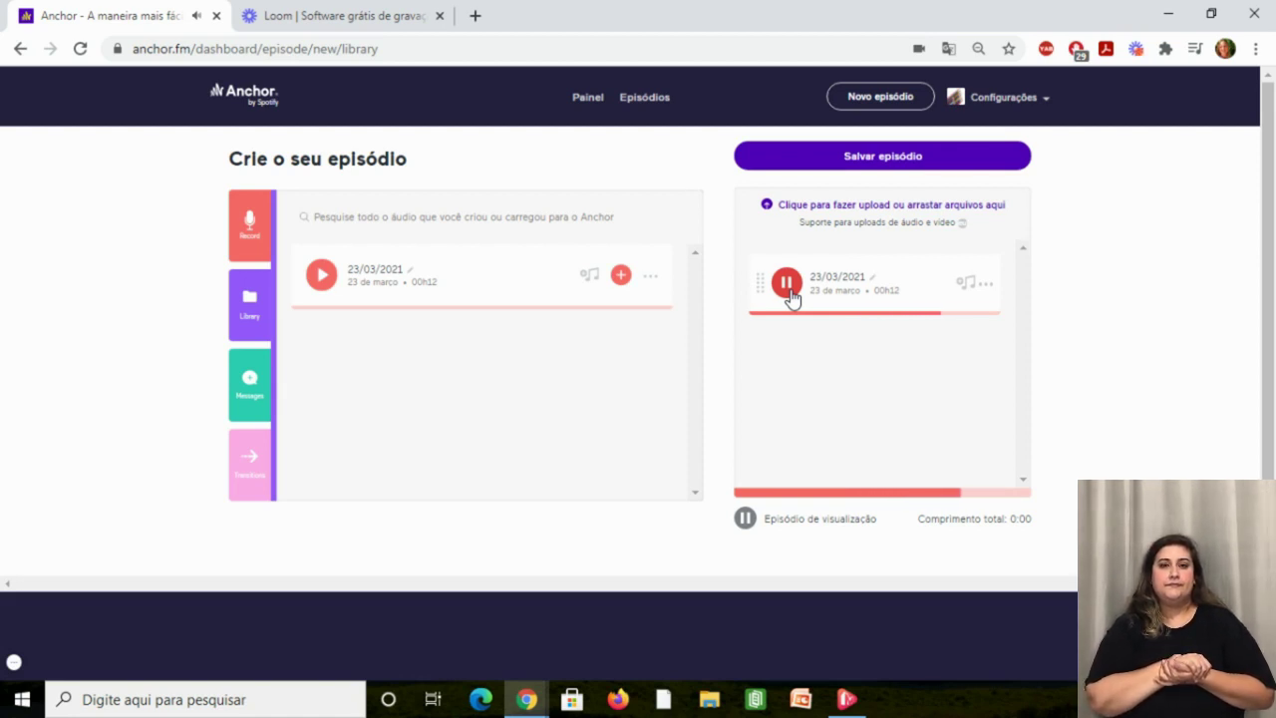
click(787, 284)
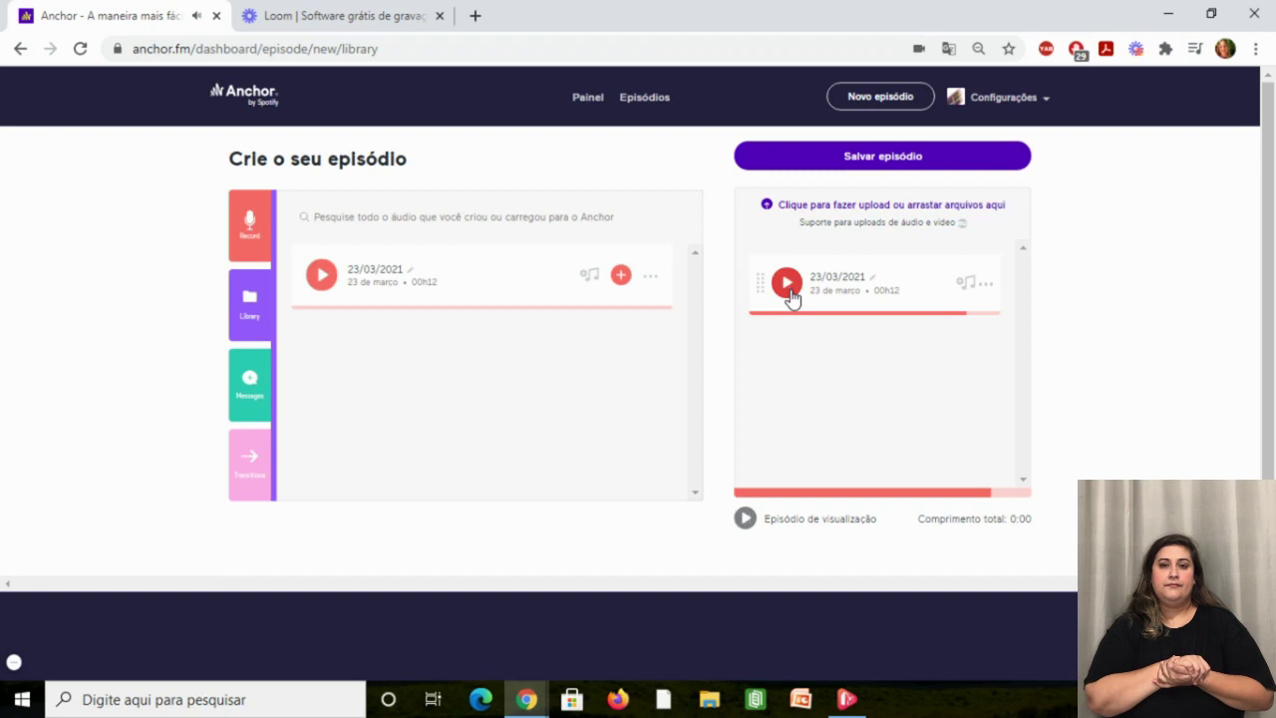
Apply the Alegre track 'Amantes de motos esportivas' as background music on the 23/03/2021 clip.
click(967, 284)
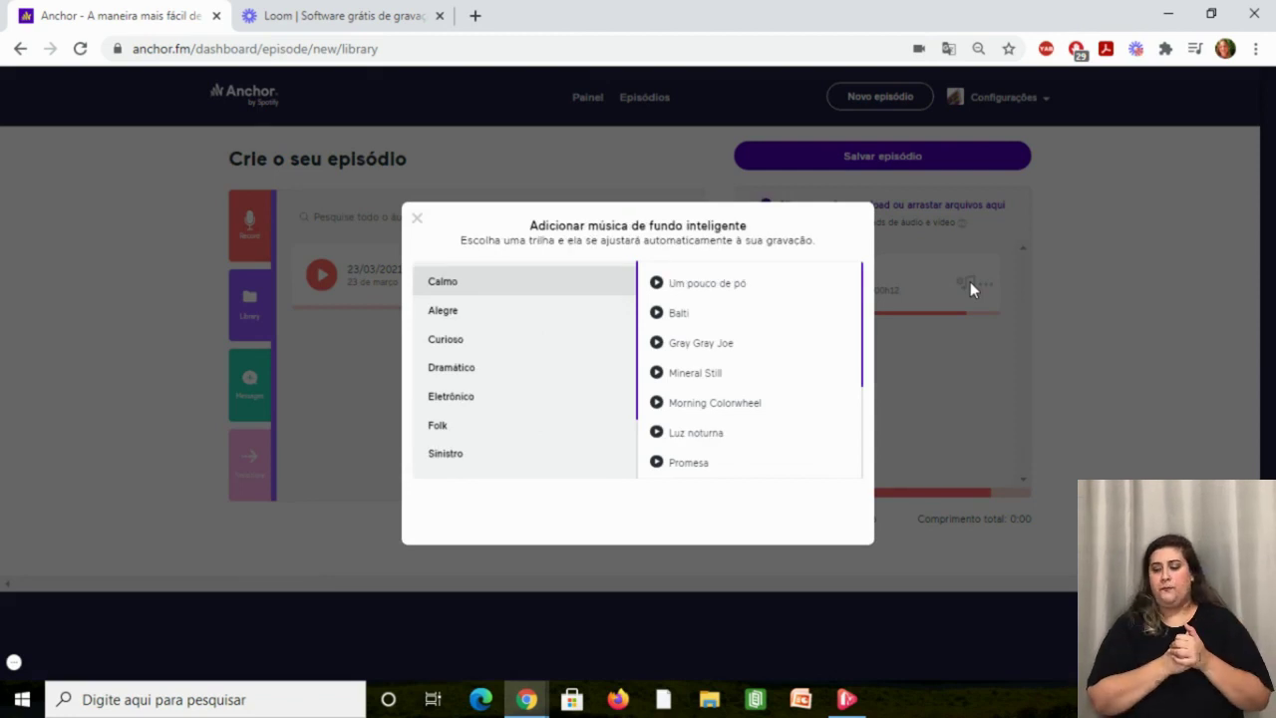
click(461, 313)
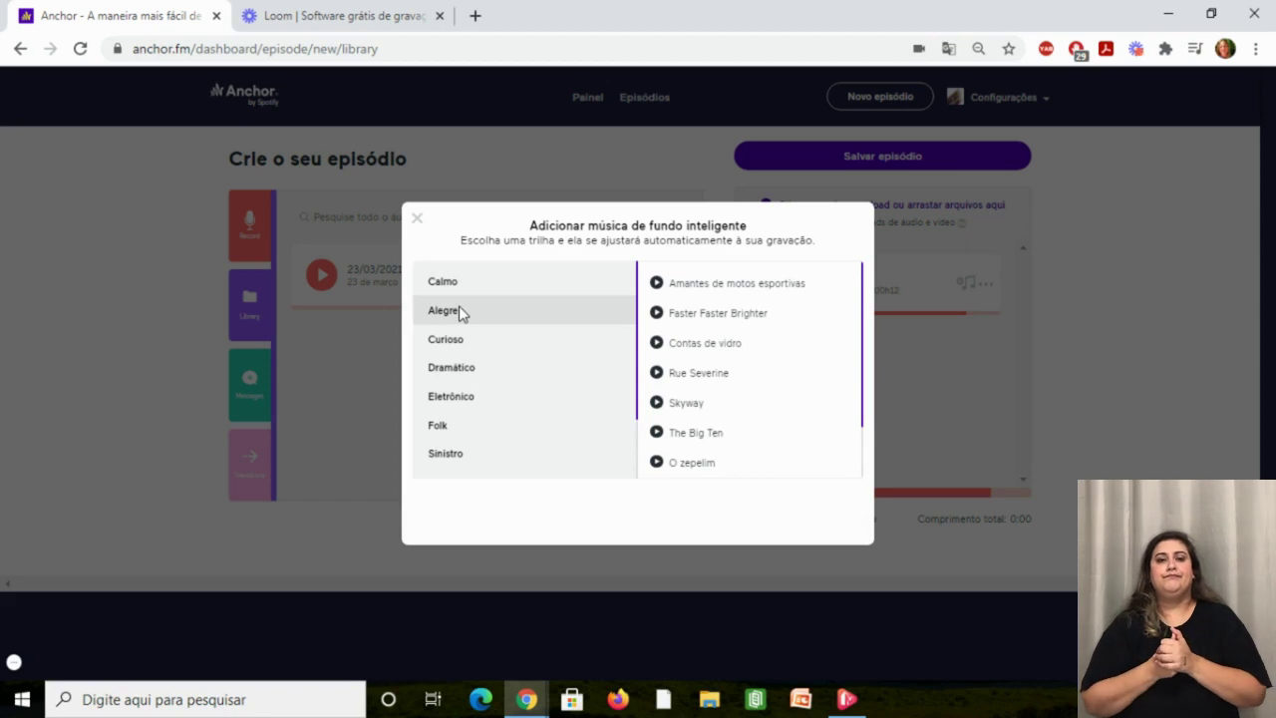
click(717, 289)
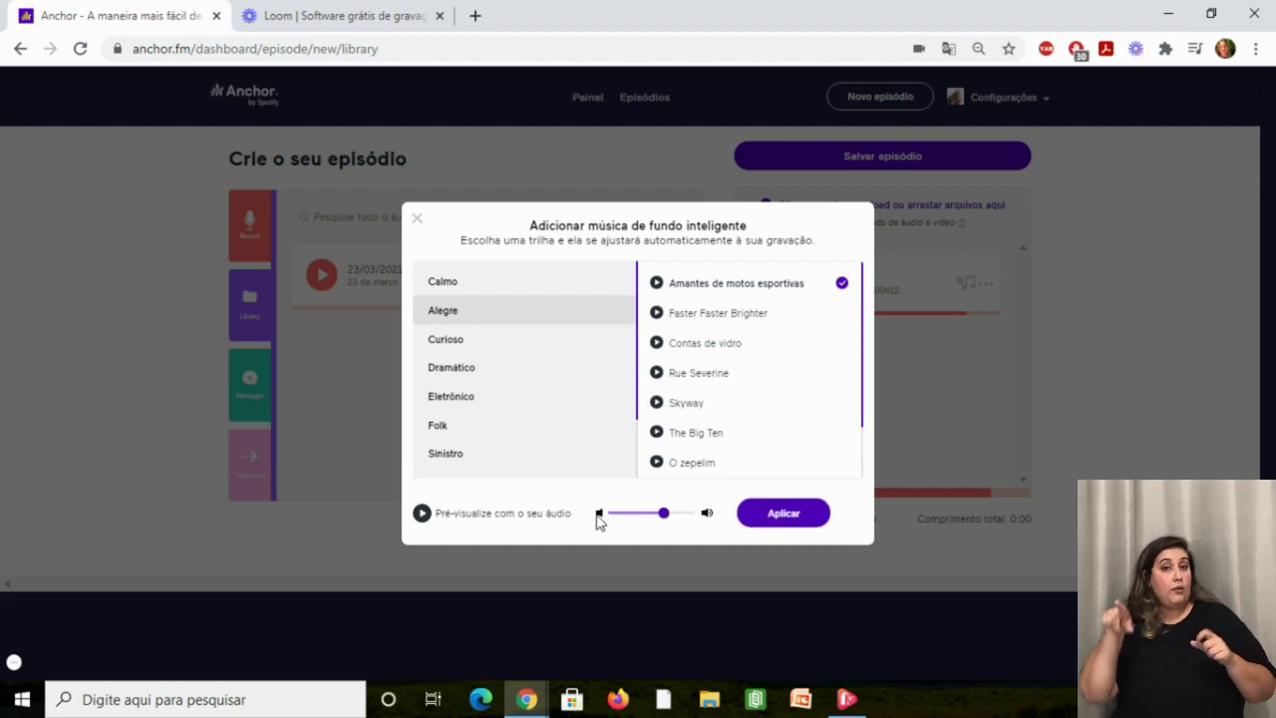
click(770, 514)
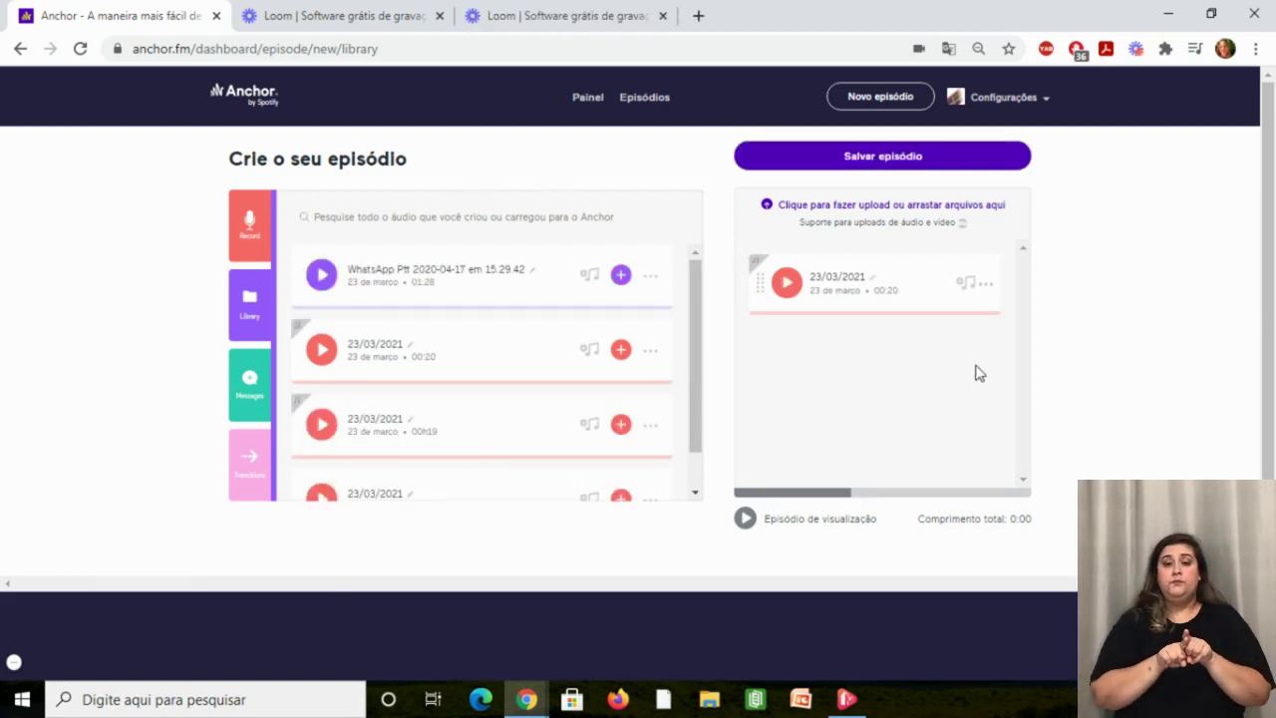
Upload '02- Meditação - Curando as emoções' MP3 from DADOS (D:) > Curso CAPA.
click(913, 221)
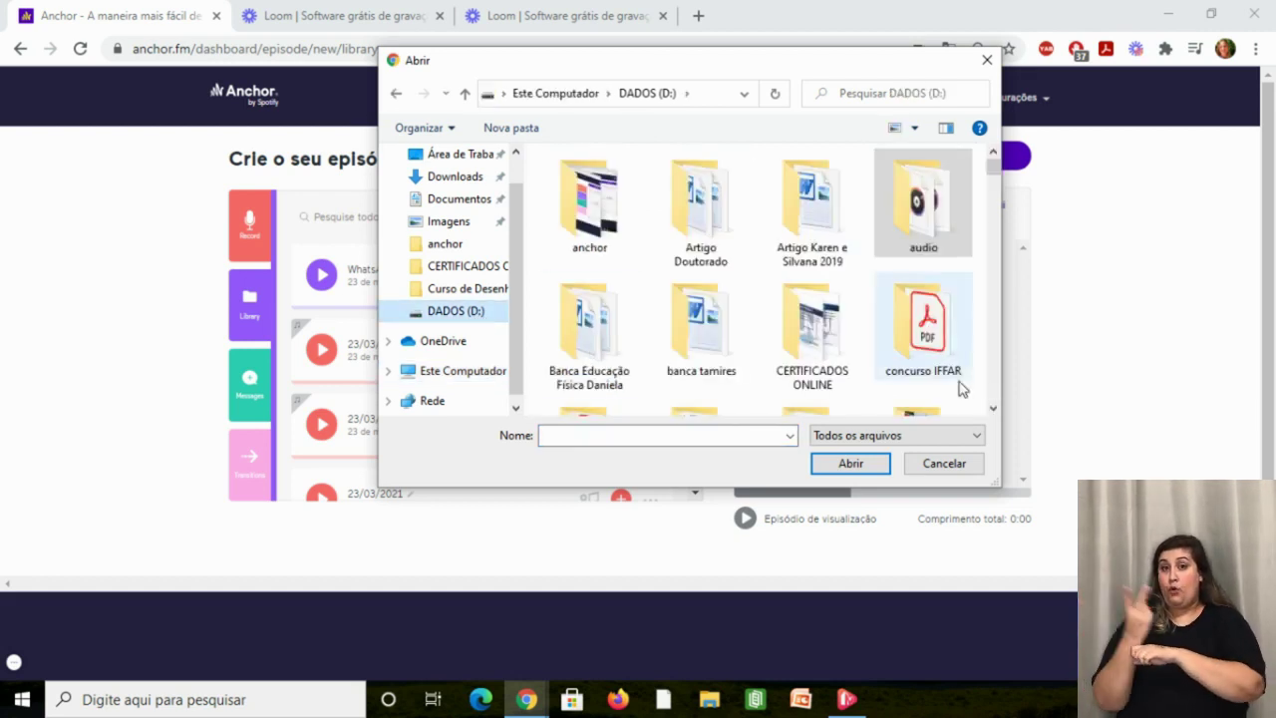
scroll(992, 408, down, 2)
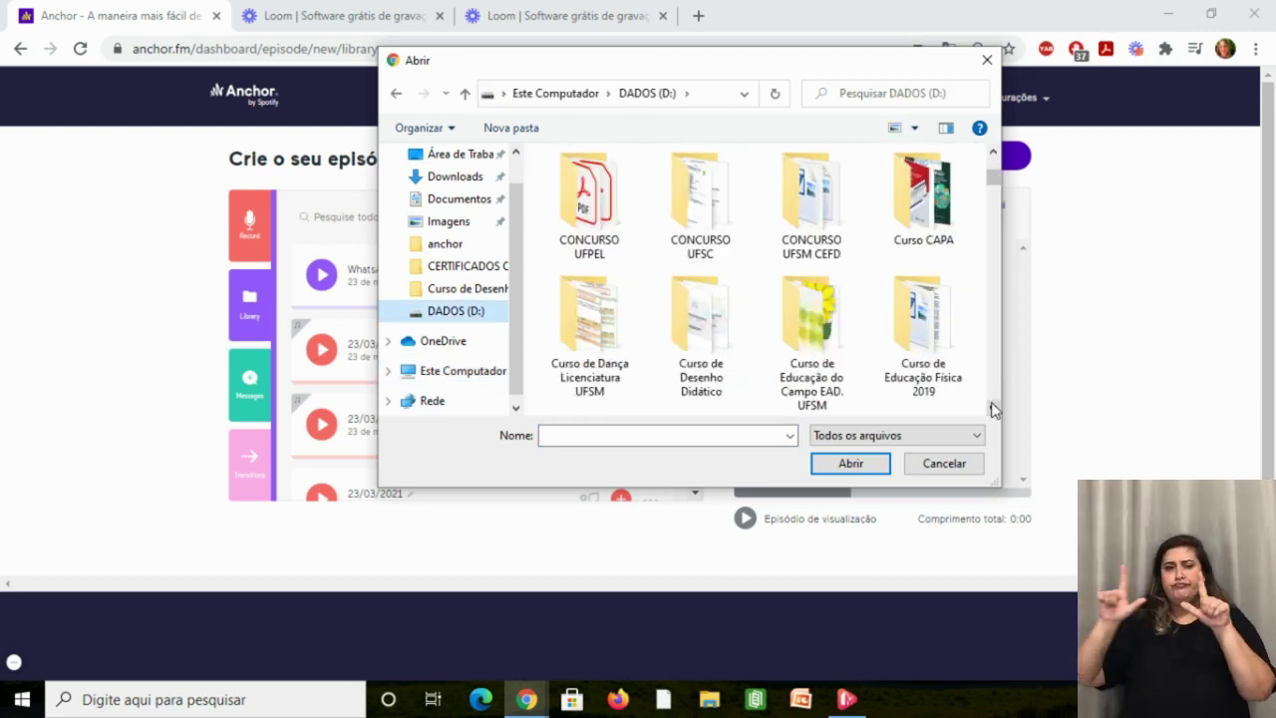
scroll(993, 408, down, 2)
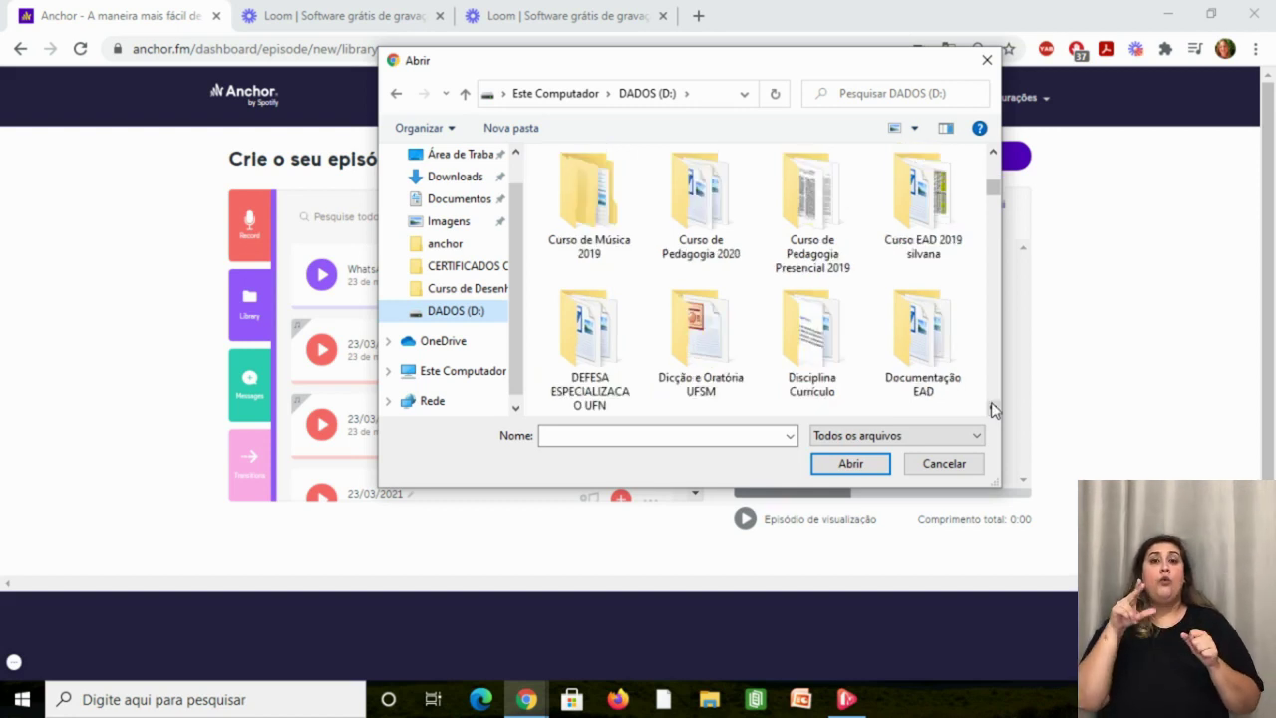
scroll(993, 408, down, 4)
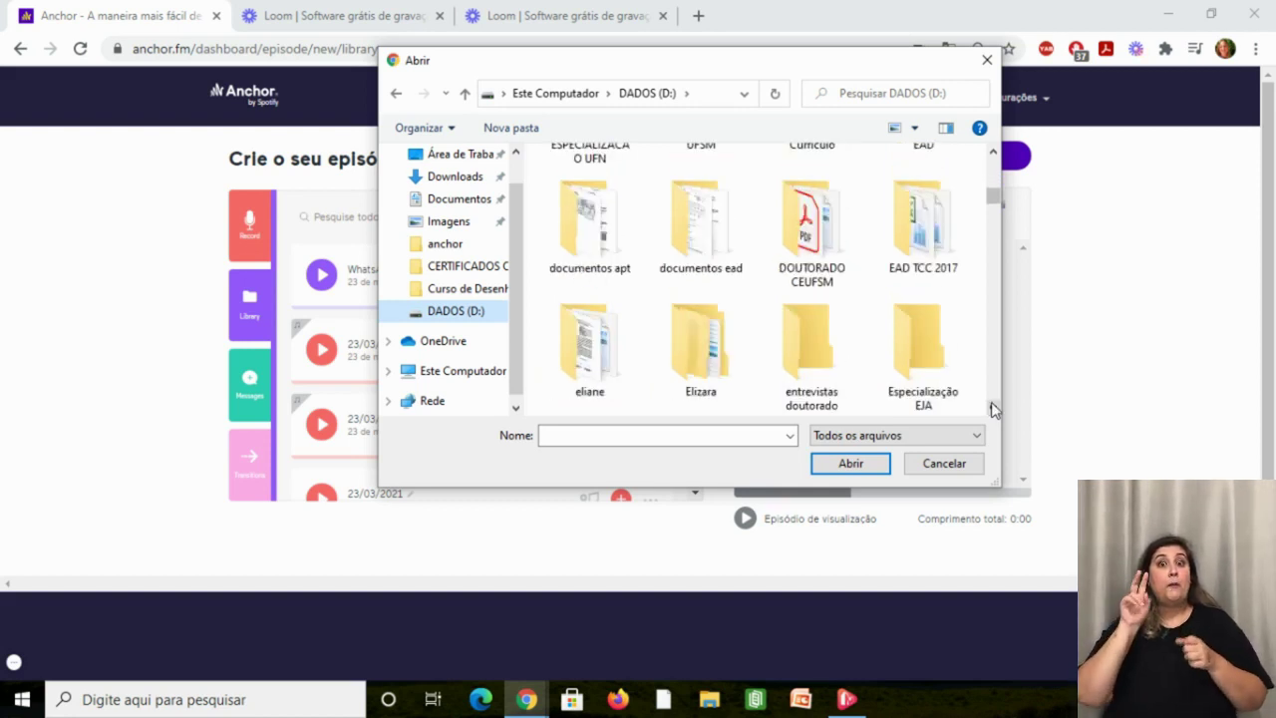
scroll(993, 407, down, 3)
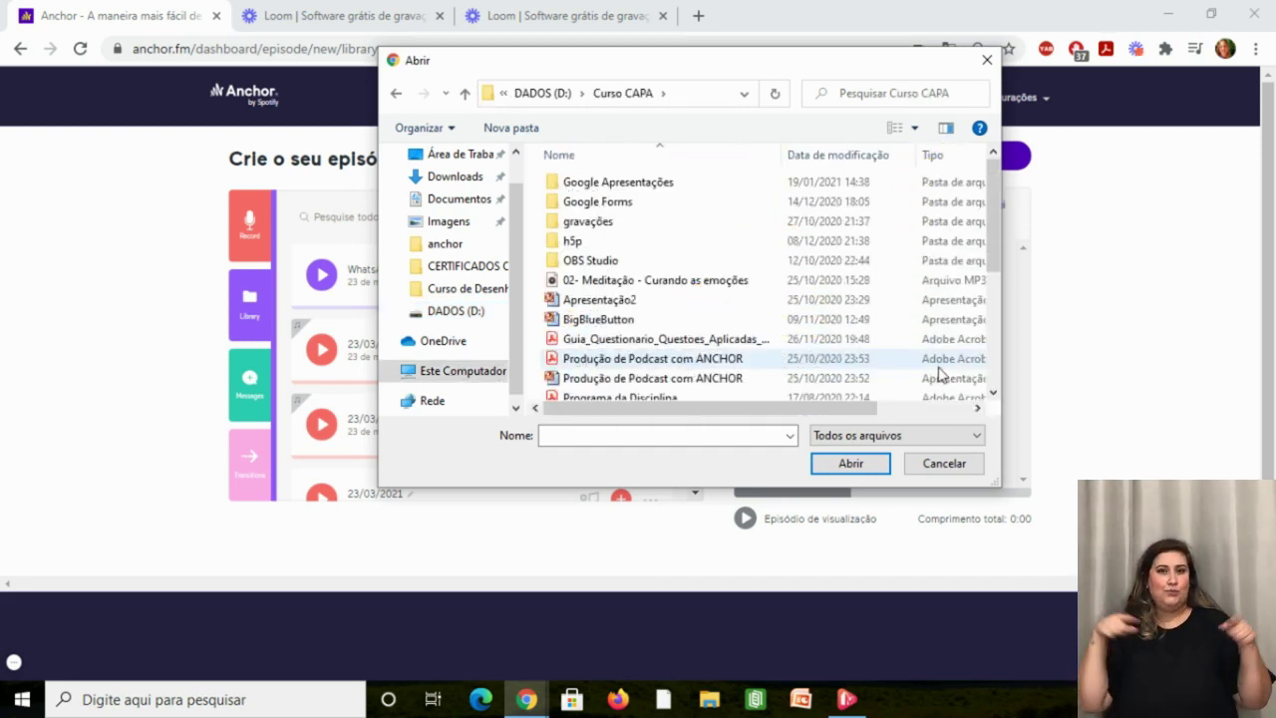
click(746, 286)
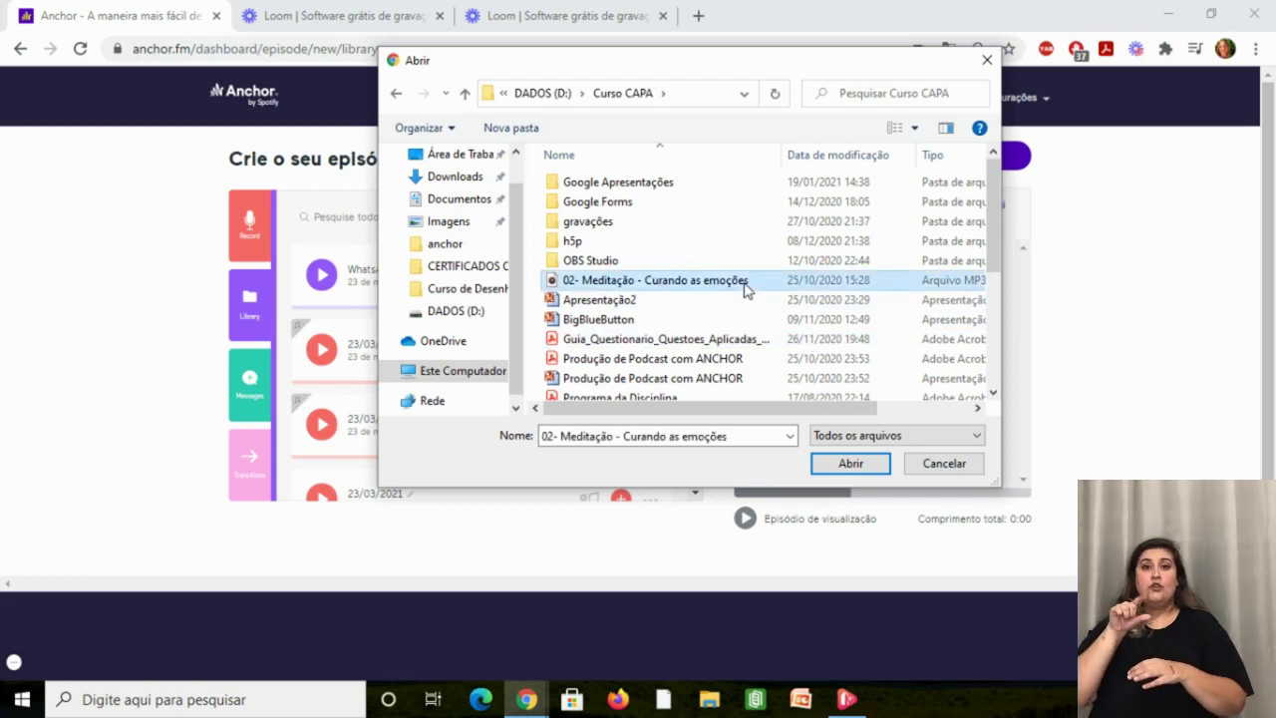
click(845, 466)
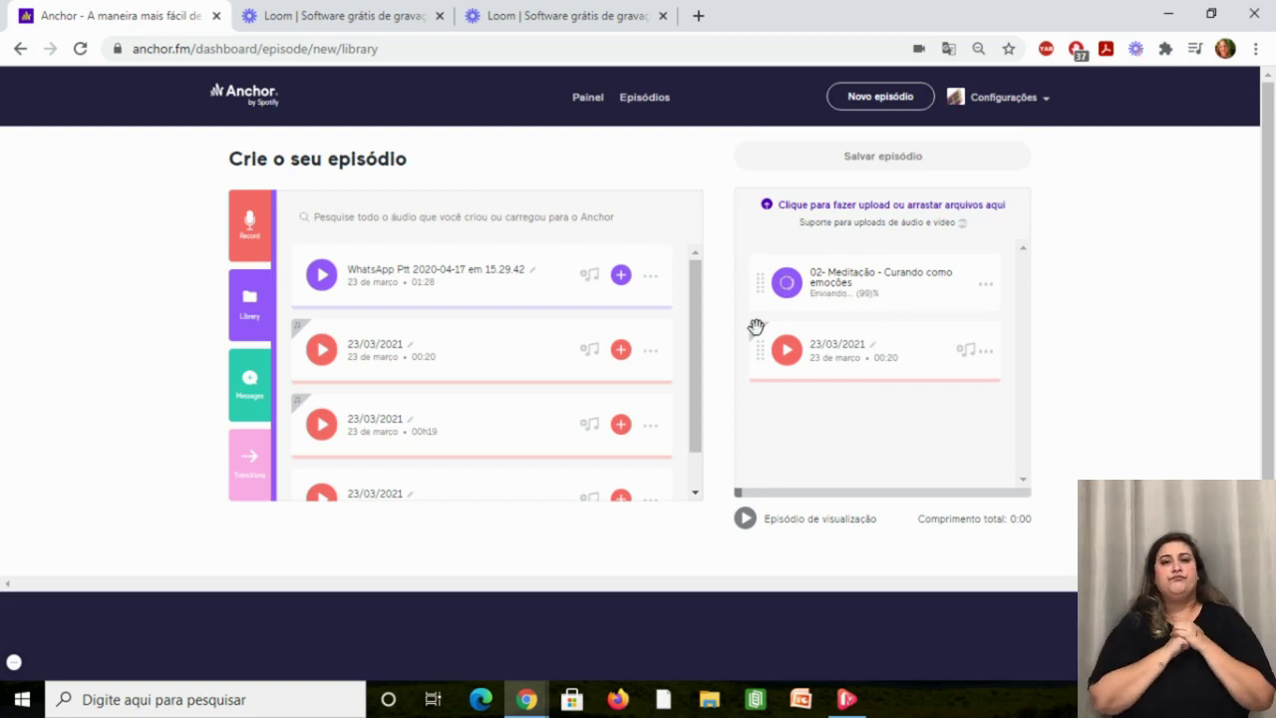
Drag the 04:52 Meditação segment below the 23/03/2021 clip in the episode panel.
drag(759, 286, 763, 379)
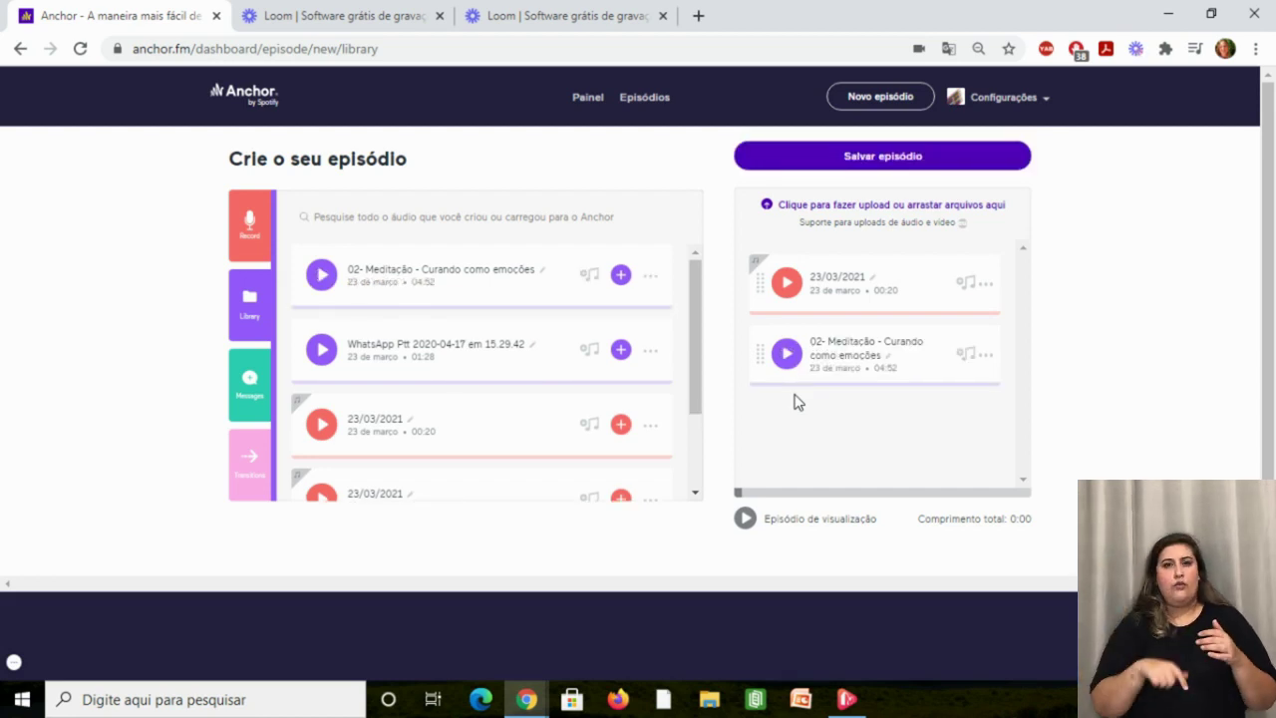
click(785, 297)
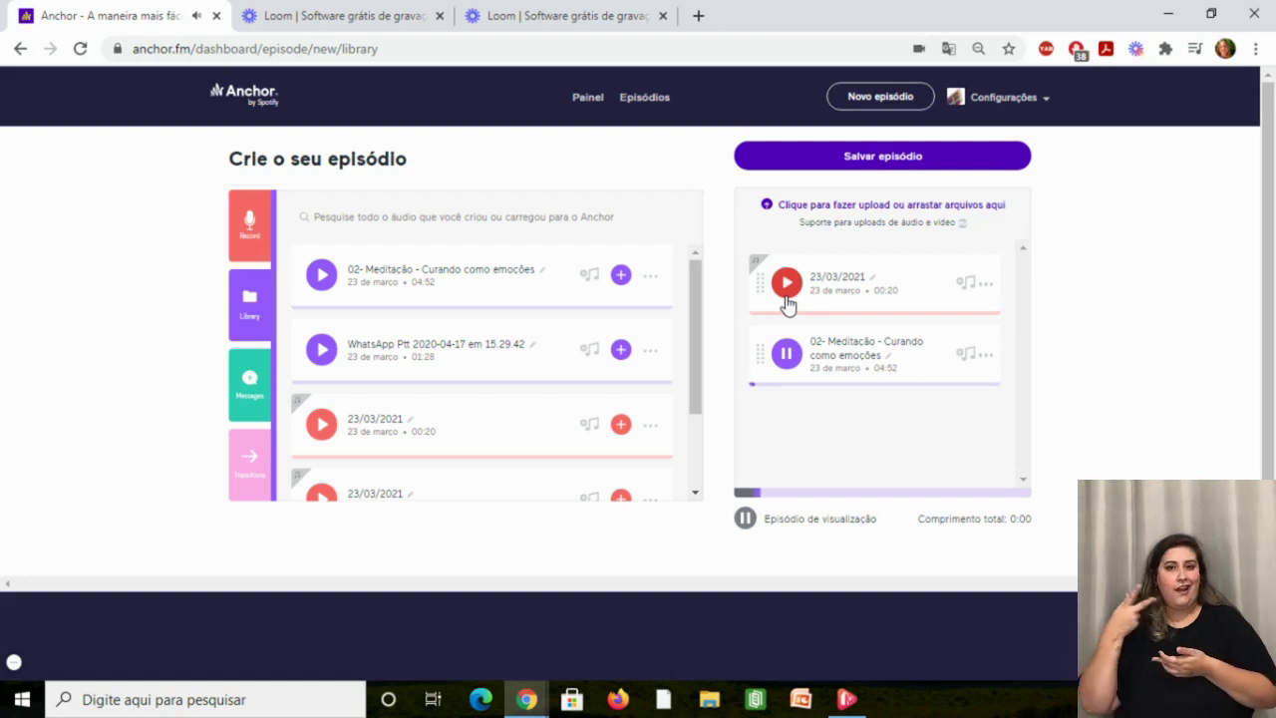
click(746, 524)
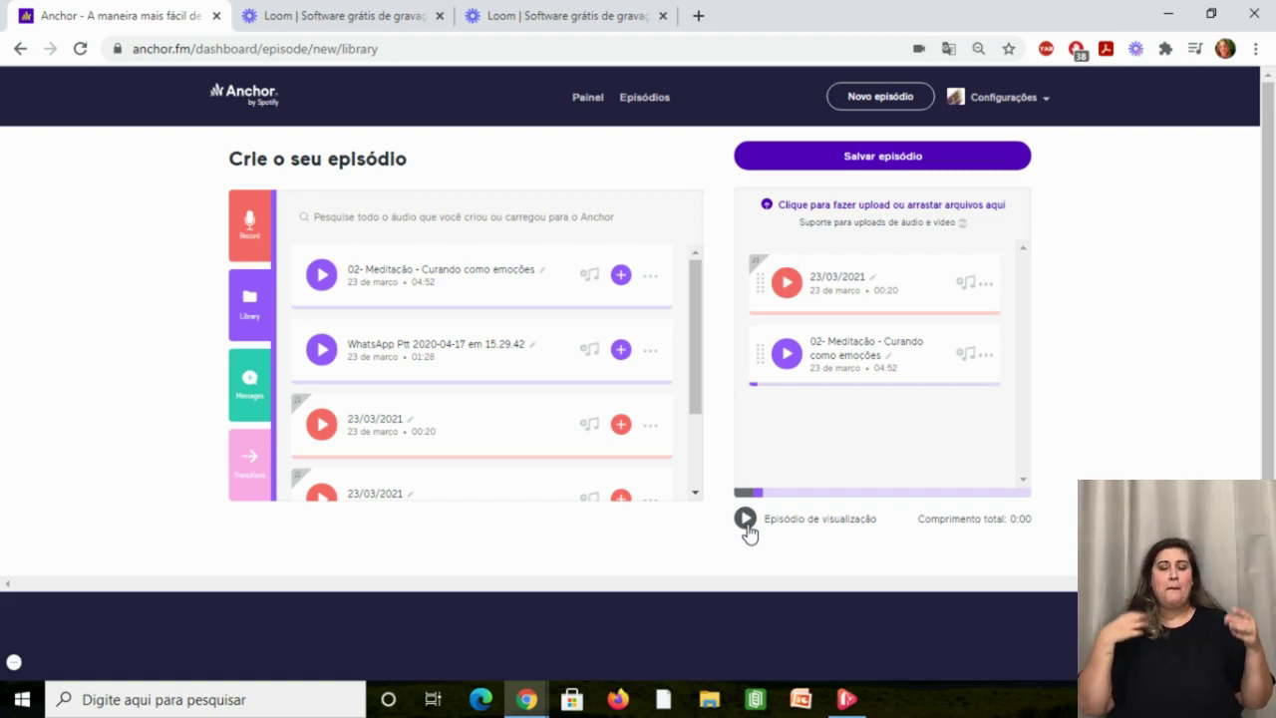
Show the transition sounds and preview the first one and 96 West.
click(239, 477)
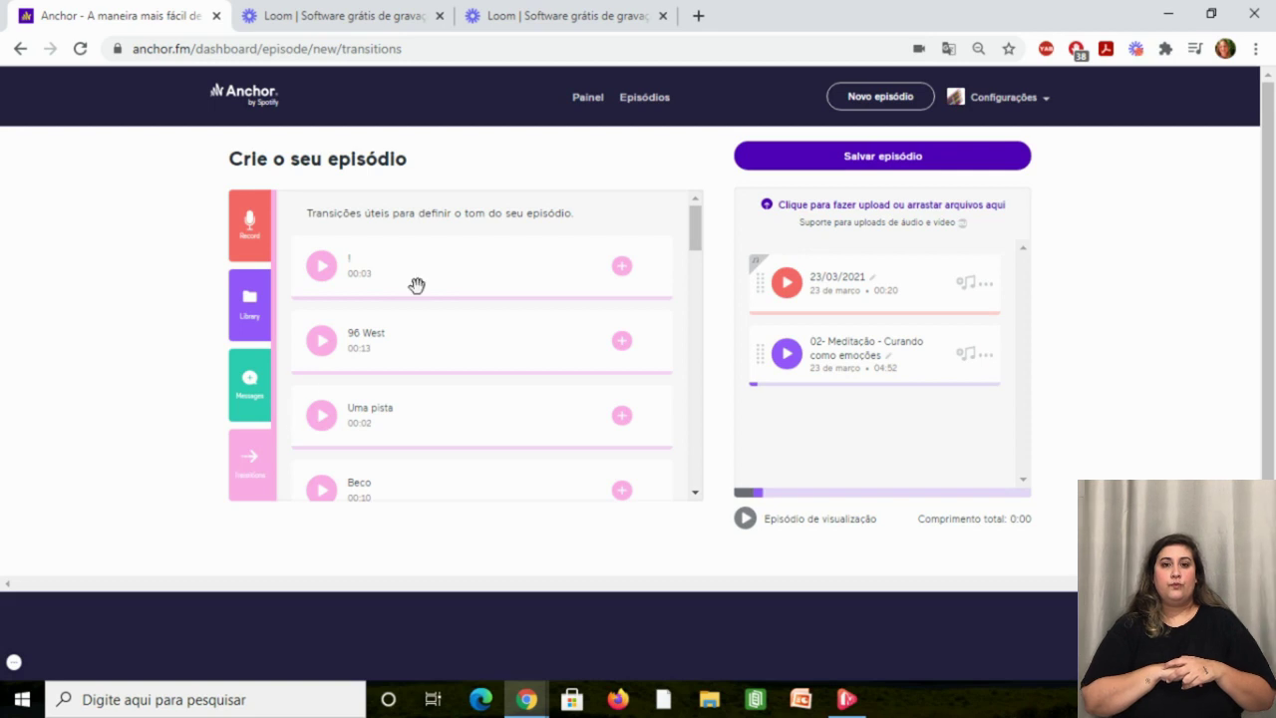
click(321, 266)
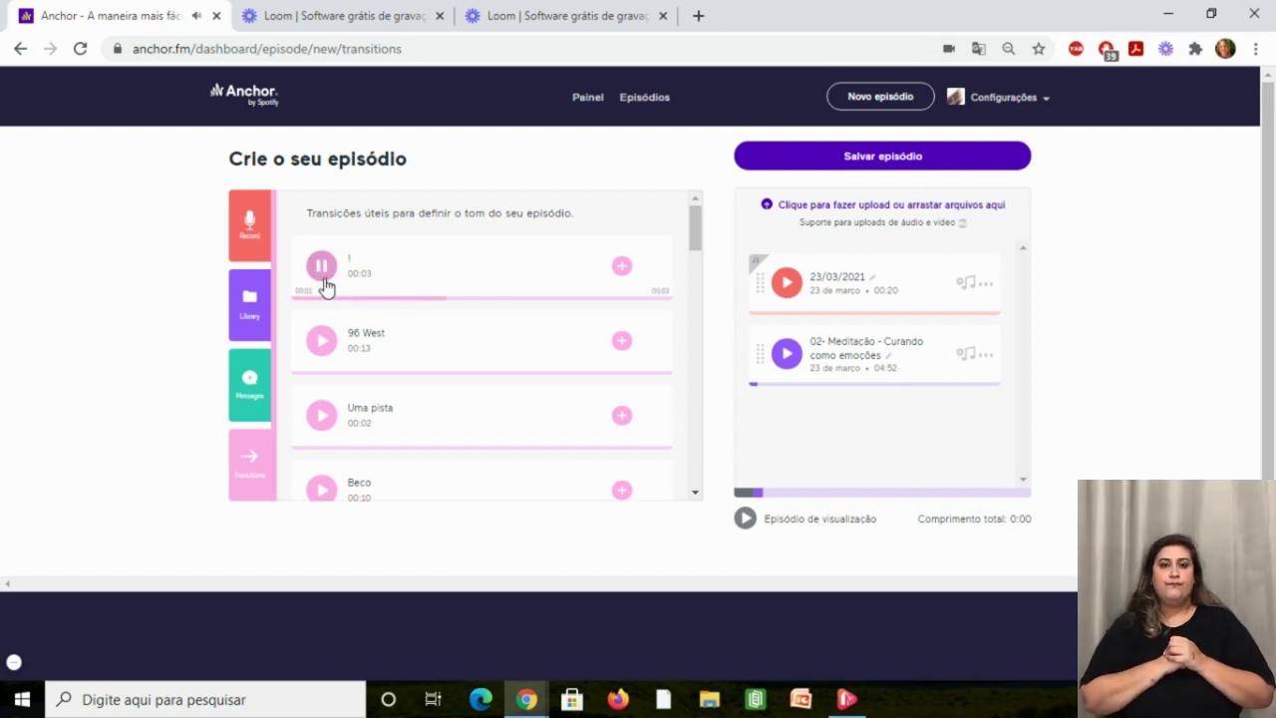
click(321, 341)
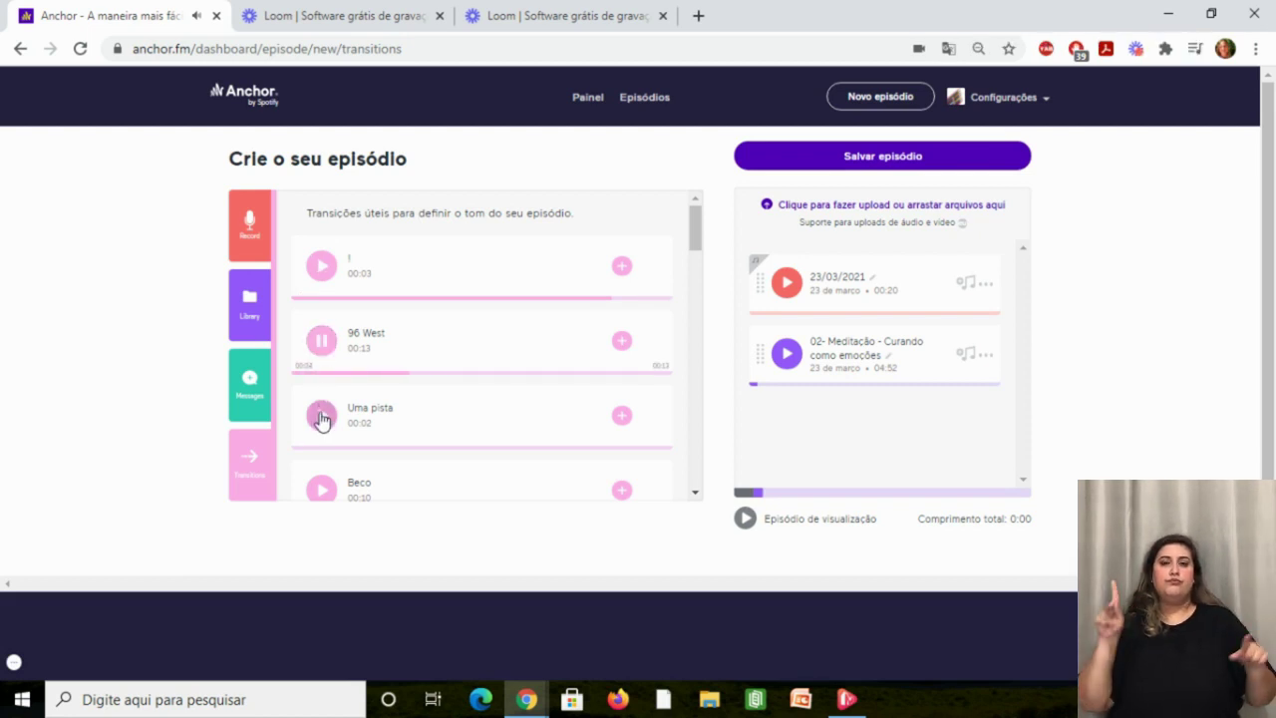
click(320, 342)
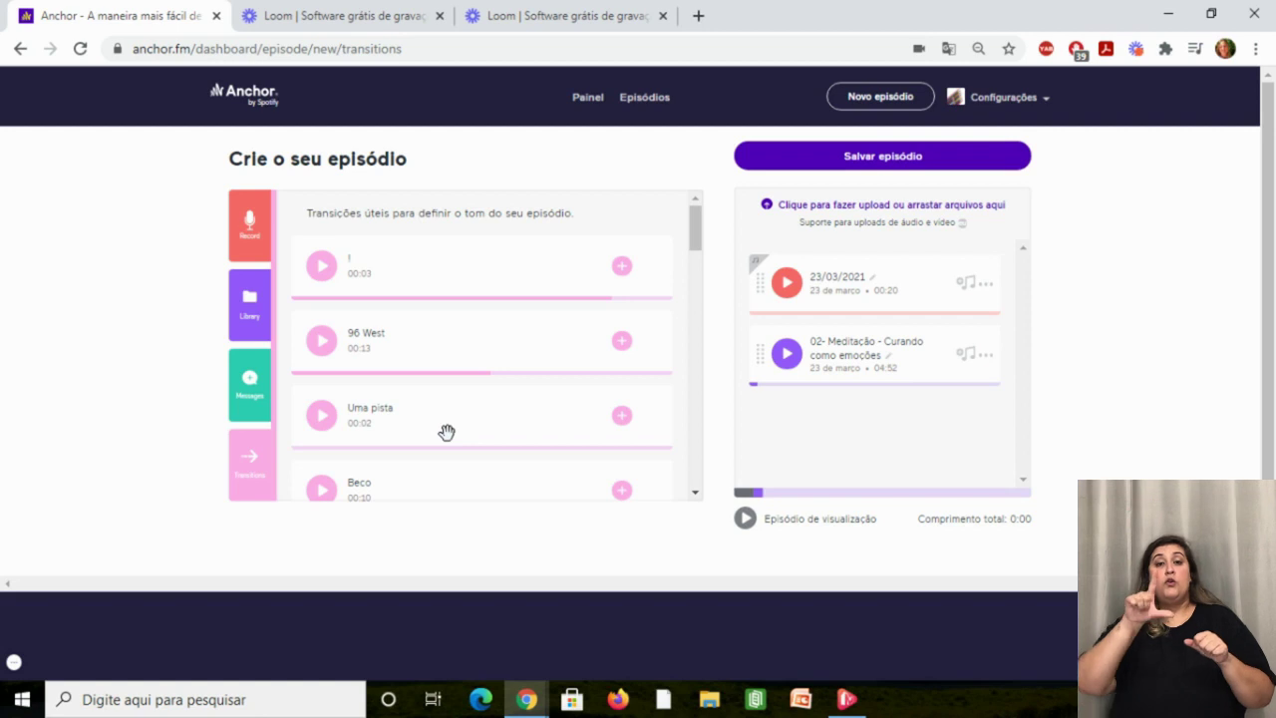
Add the Uma pista transition and place it between the 23/03/2021 clip and 02- Meditação.
drag(446, 431, 859, 420)
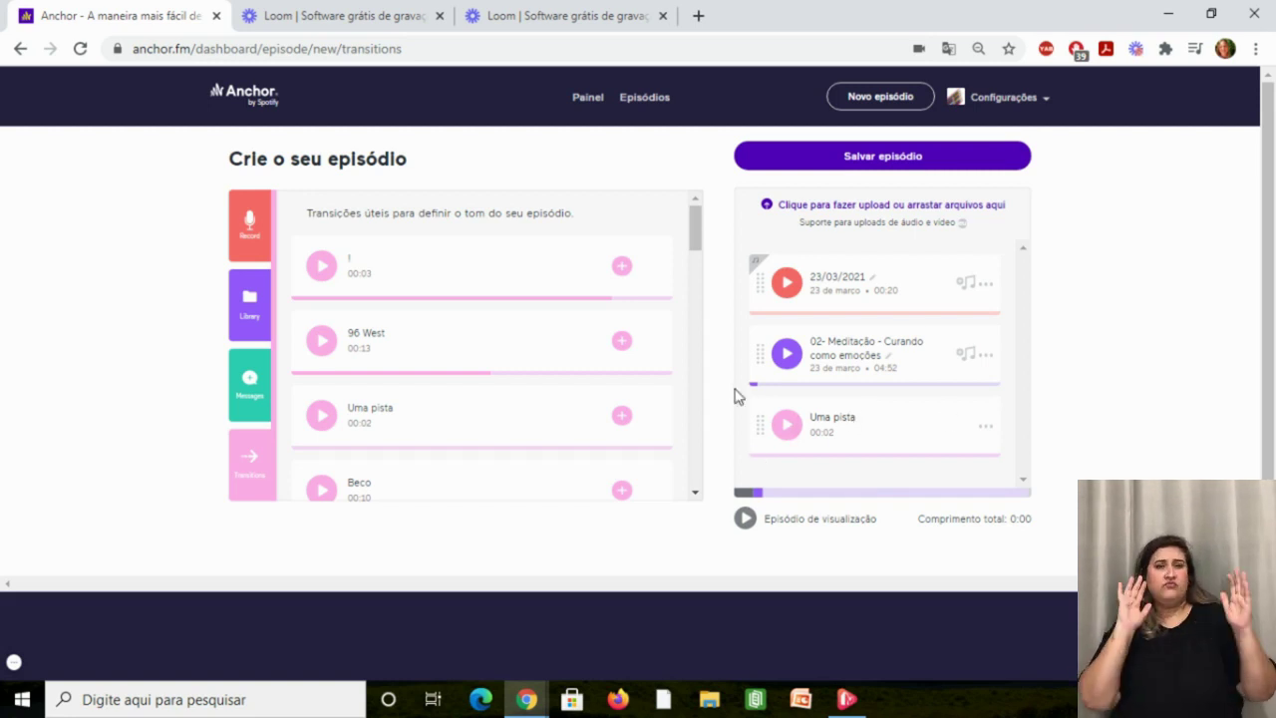
drag(751, 430, 753, 367)
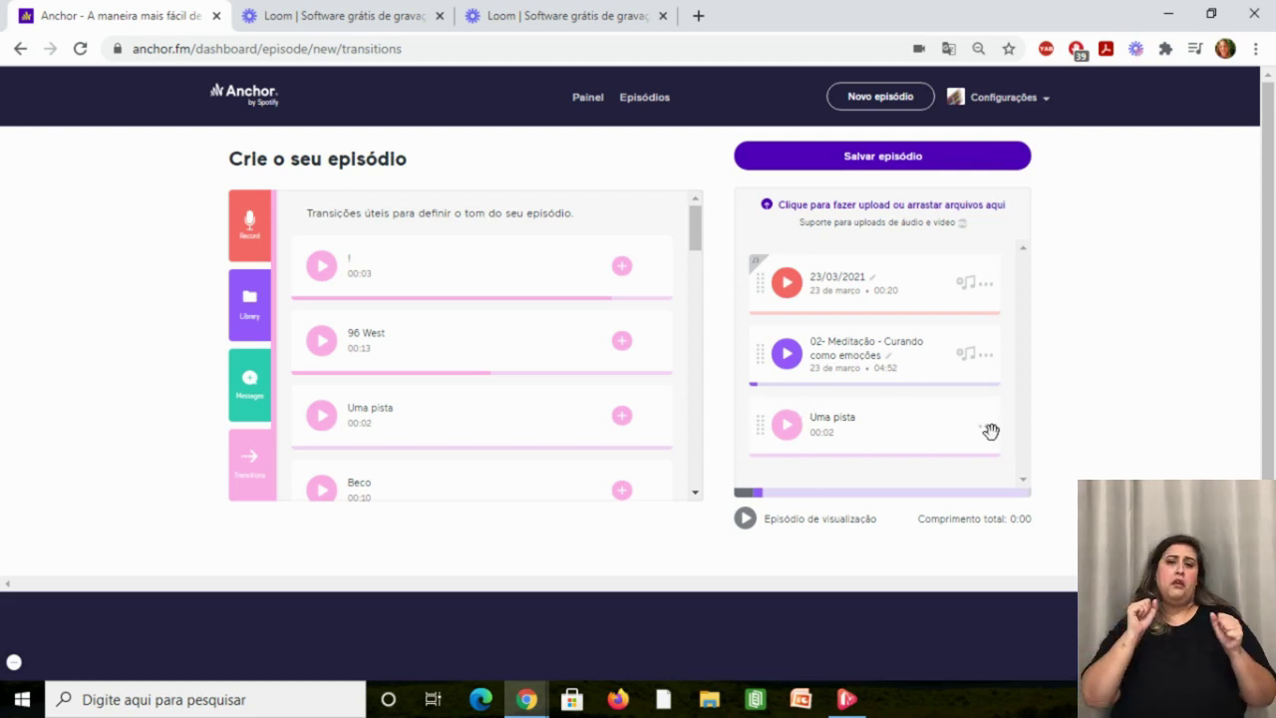
drag(986, 395, 983, 361)
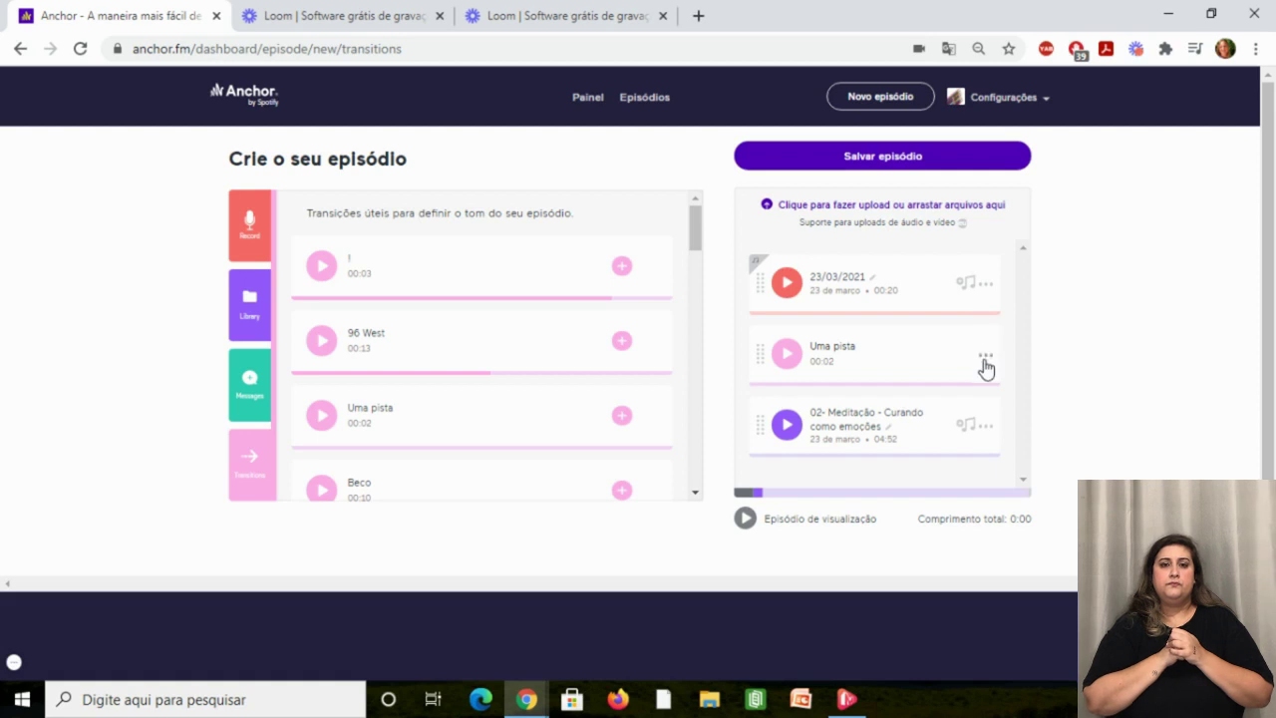
click(984, 359)
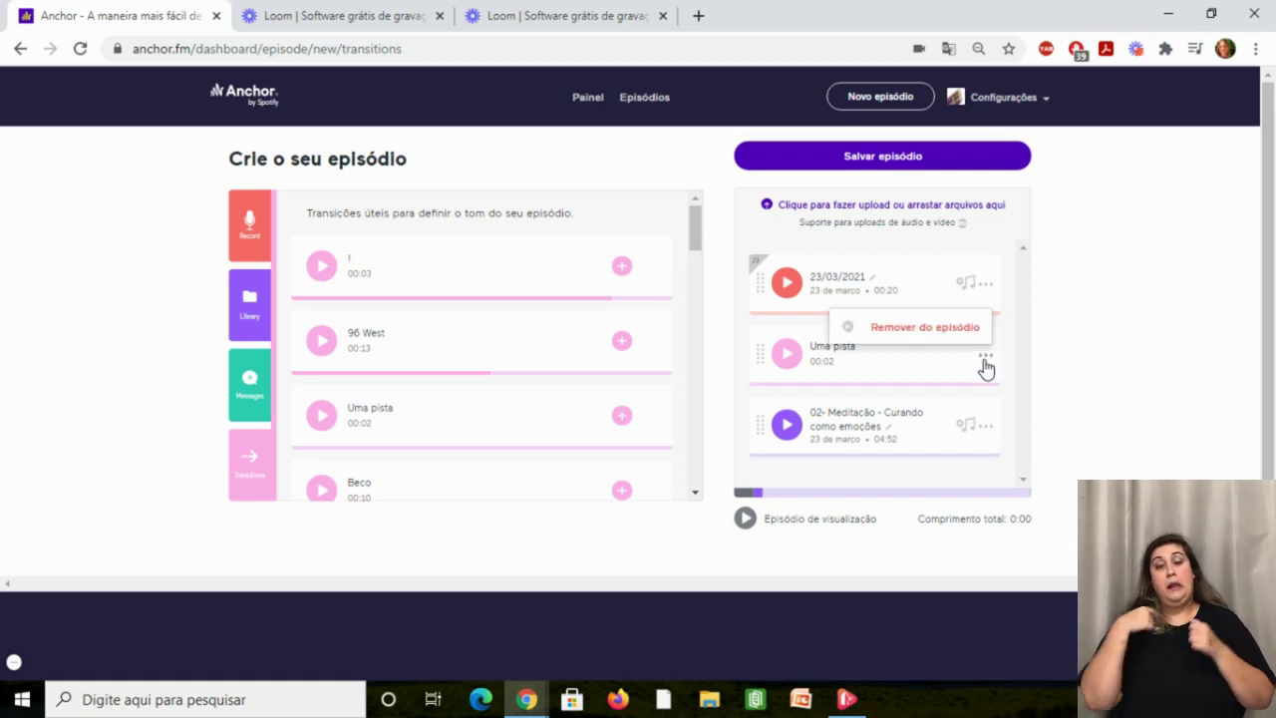
click(1065, 295)
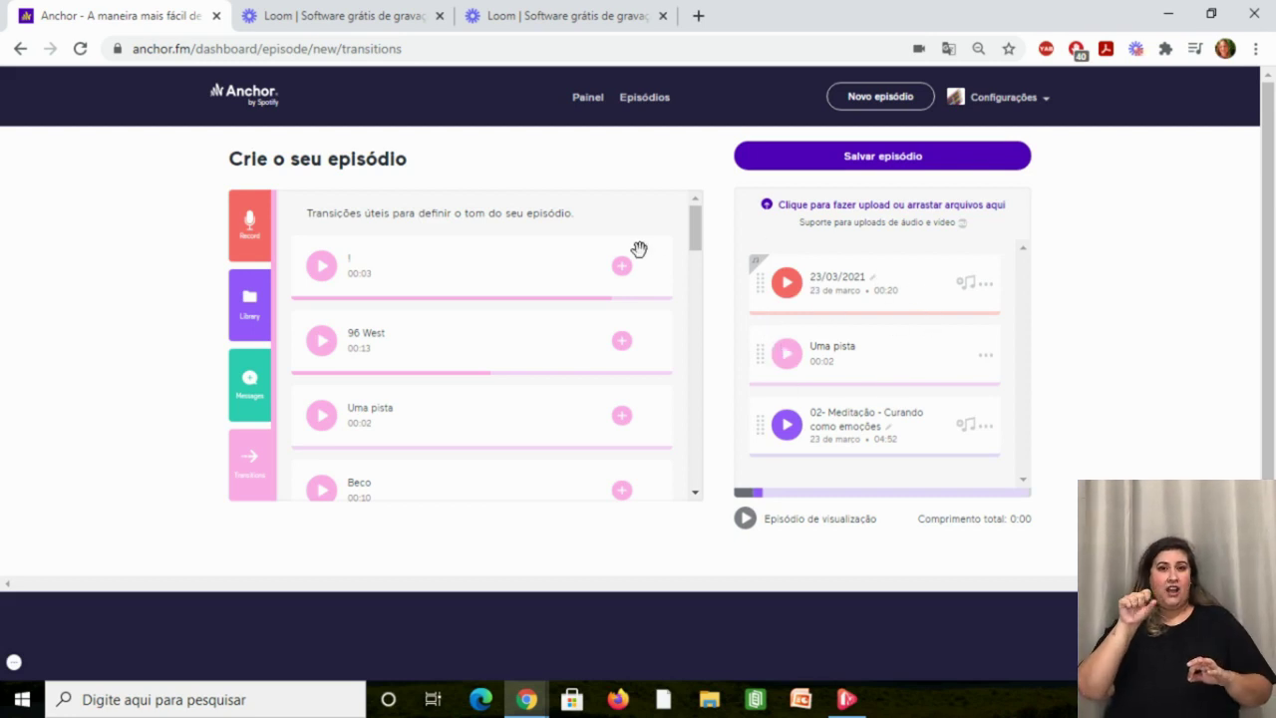
Save the episode with Salvar episódio to reach the Opções de episódios form.
click(834, 160)
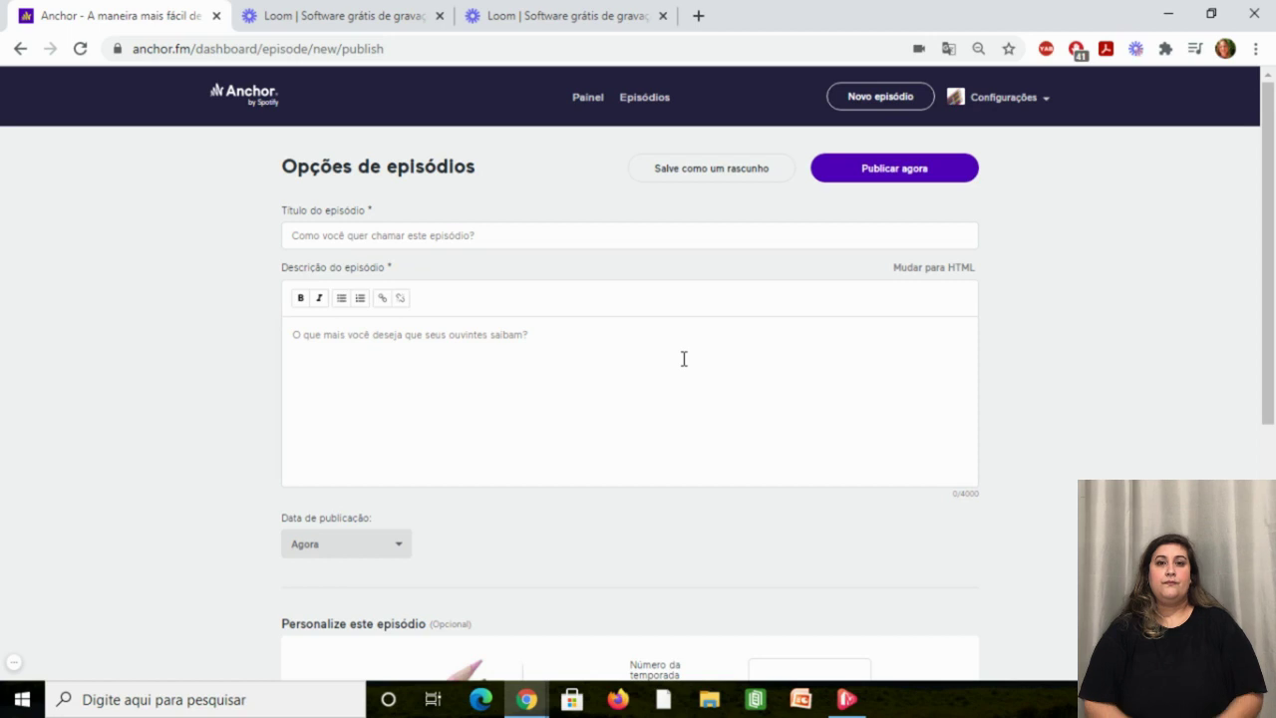
Title the episode 'Teste' and add the description 'Descrição detalhada do podcast.'.
click(642, 241)
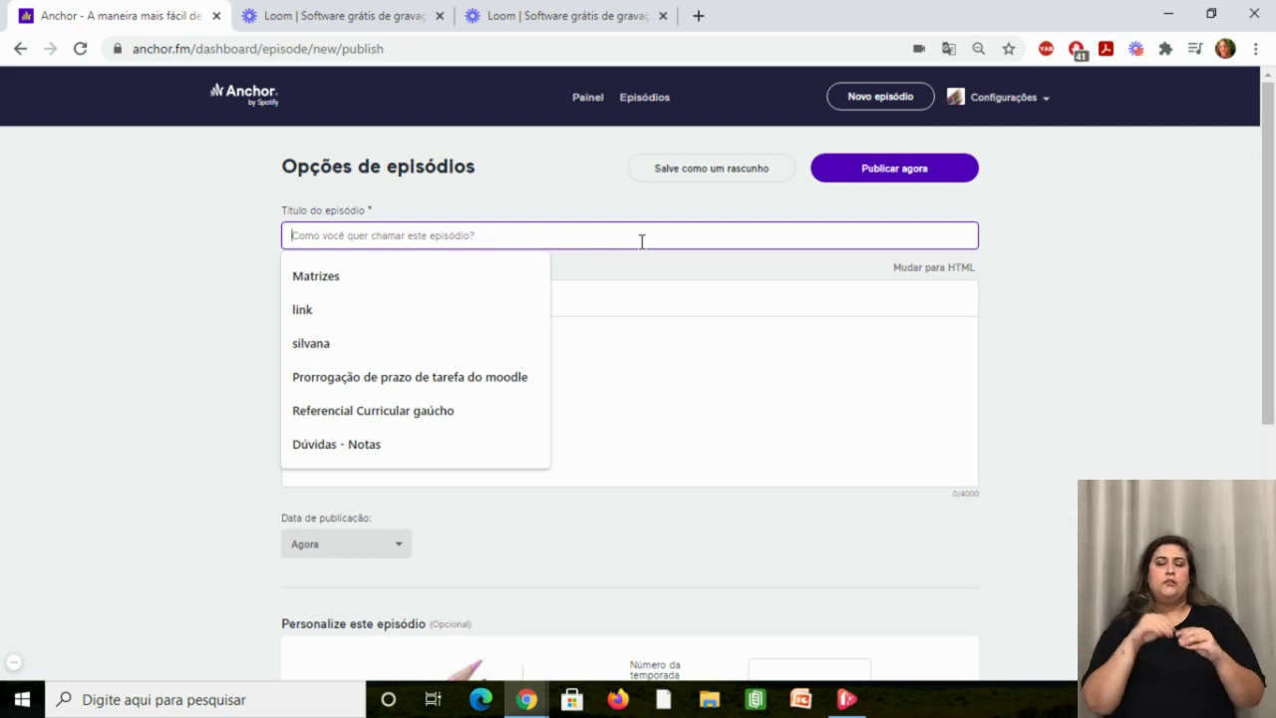
text(Teste)
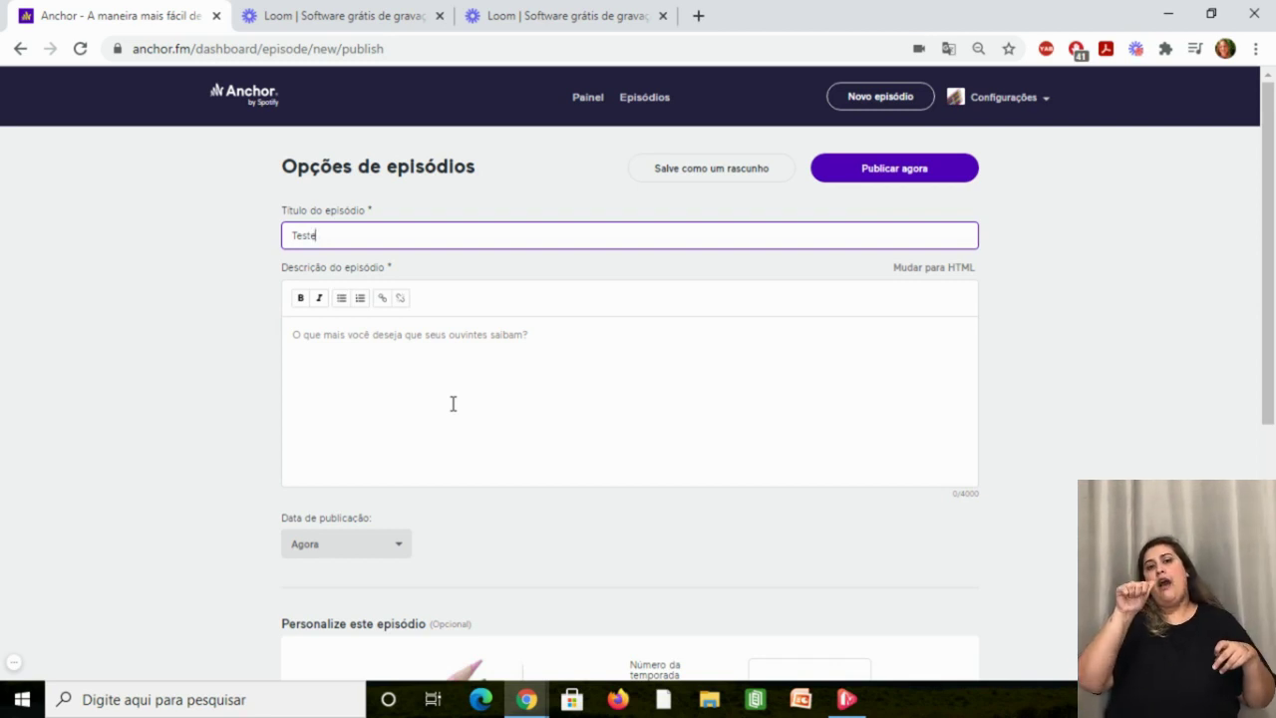
click(453, 403)
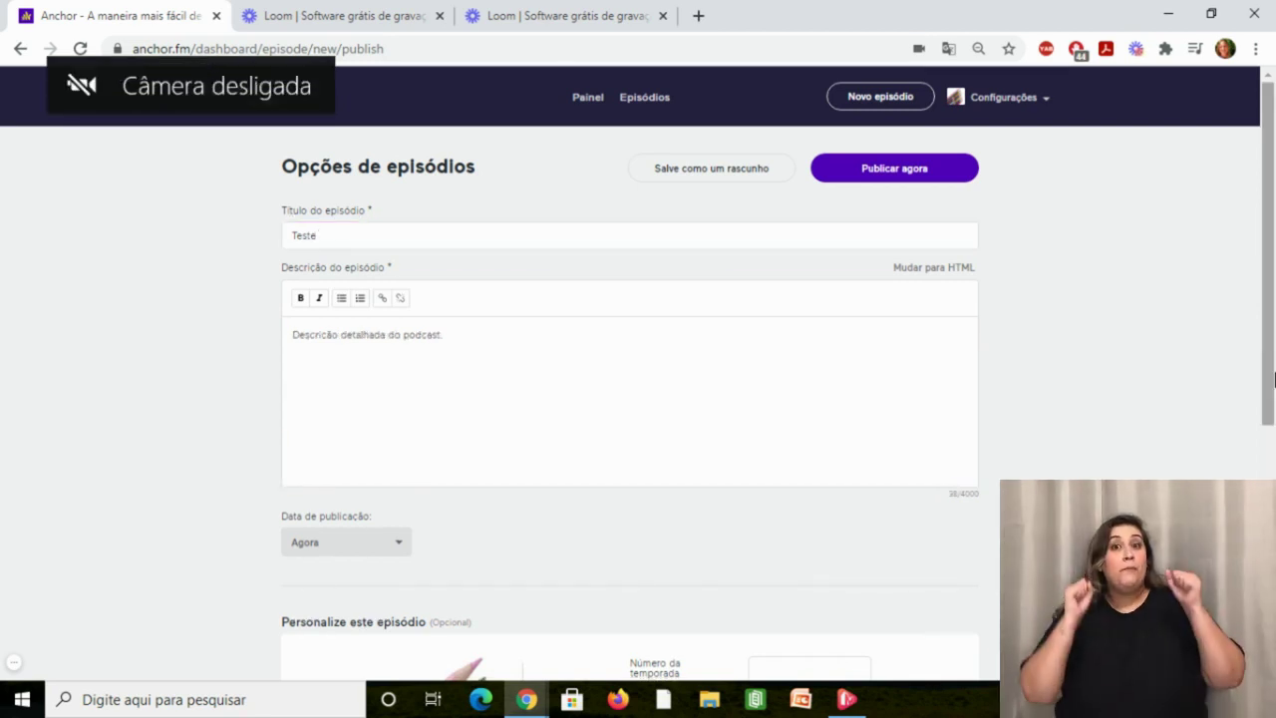
scroll(1272, 456, down, 2)
scroll(1273, 455, down, 1)
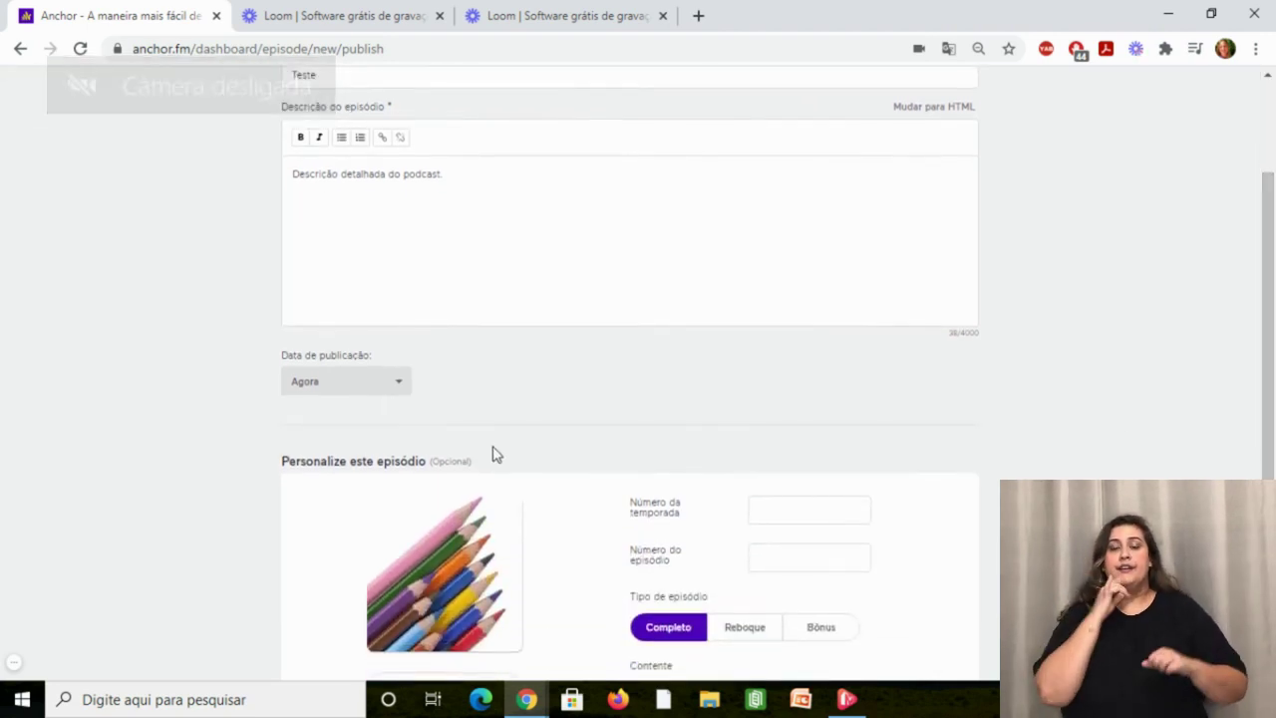
Set the publication date to 24/03/21 at 20h instead of Agora.
click(398, 384)
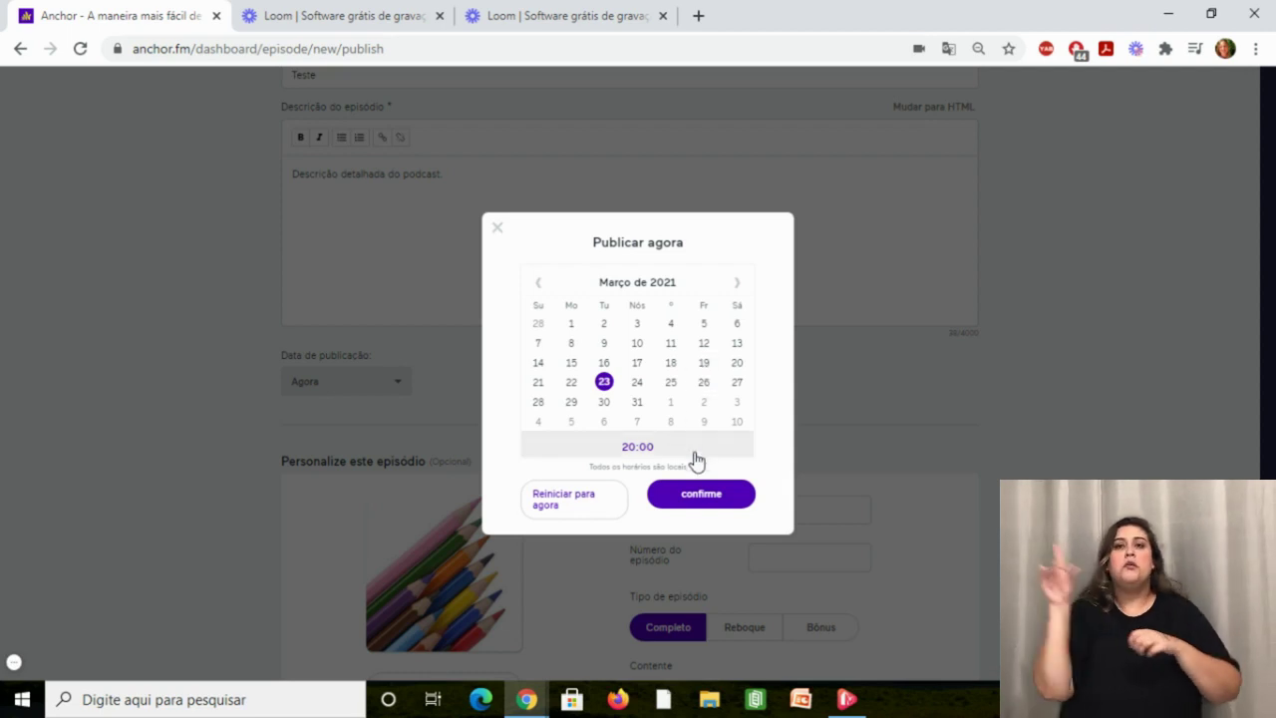
click(638, 385)
click(692, 502)
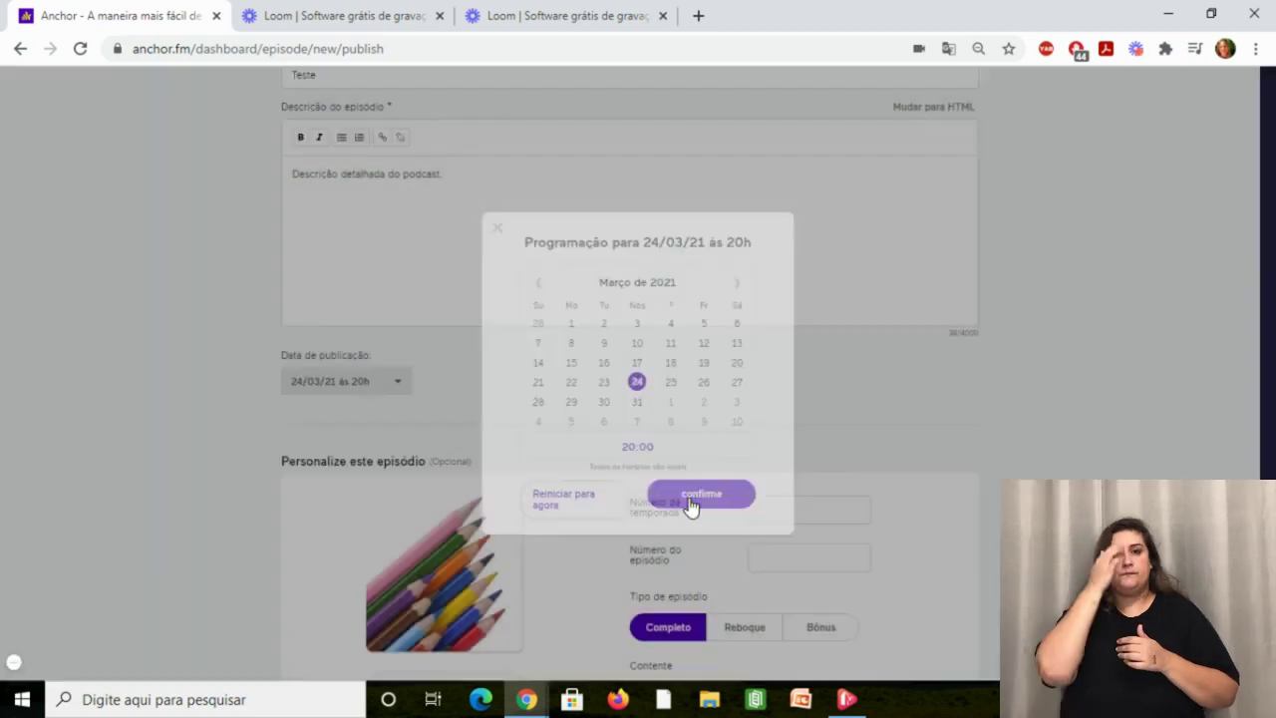
drag(1262, 348, 1271, 421)
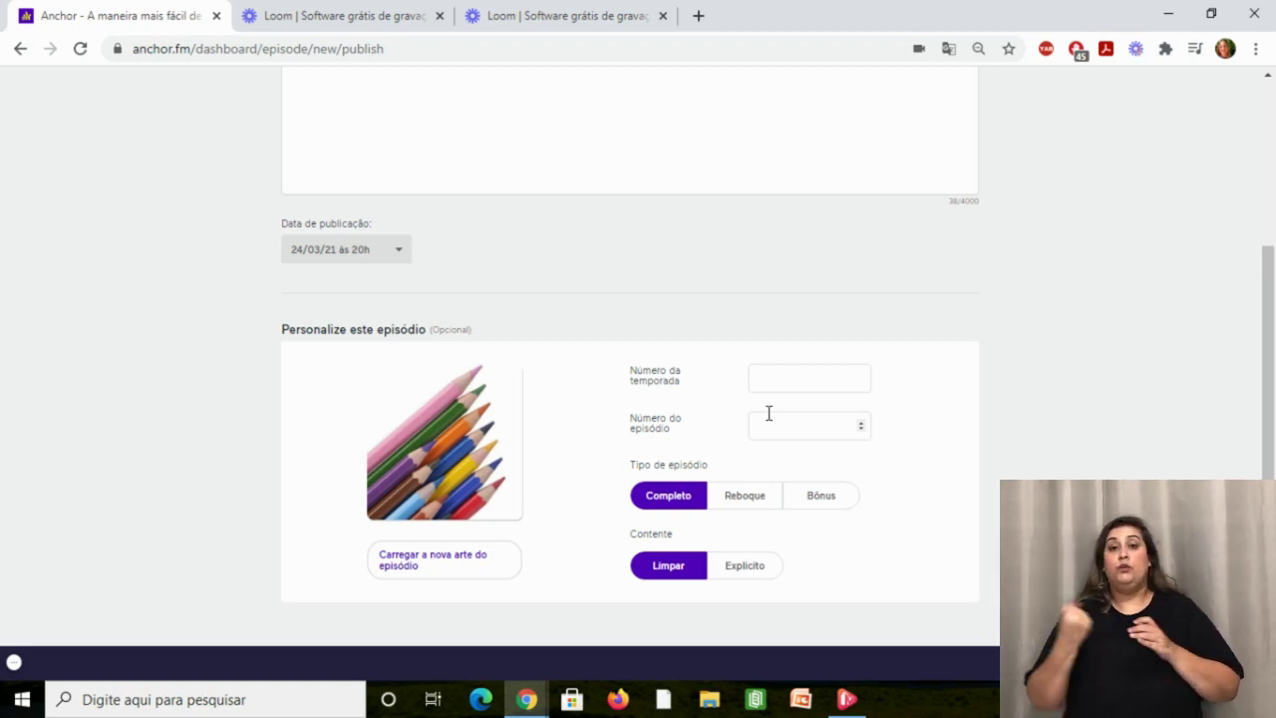
Enter season number 2021 and episode number 1, and mark the content Explícito.
click(827, 366)
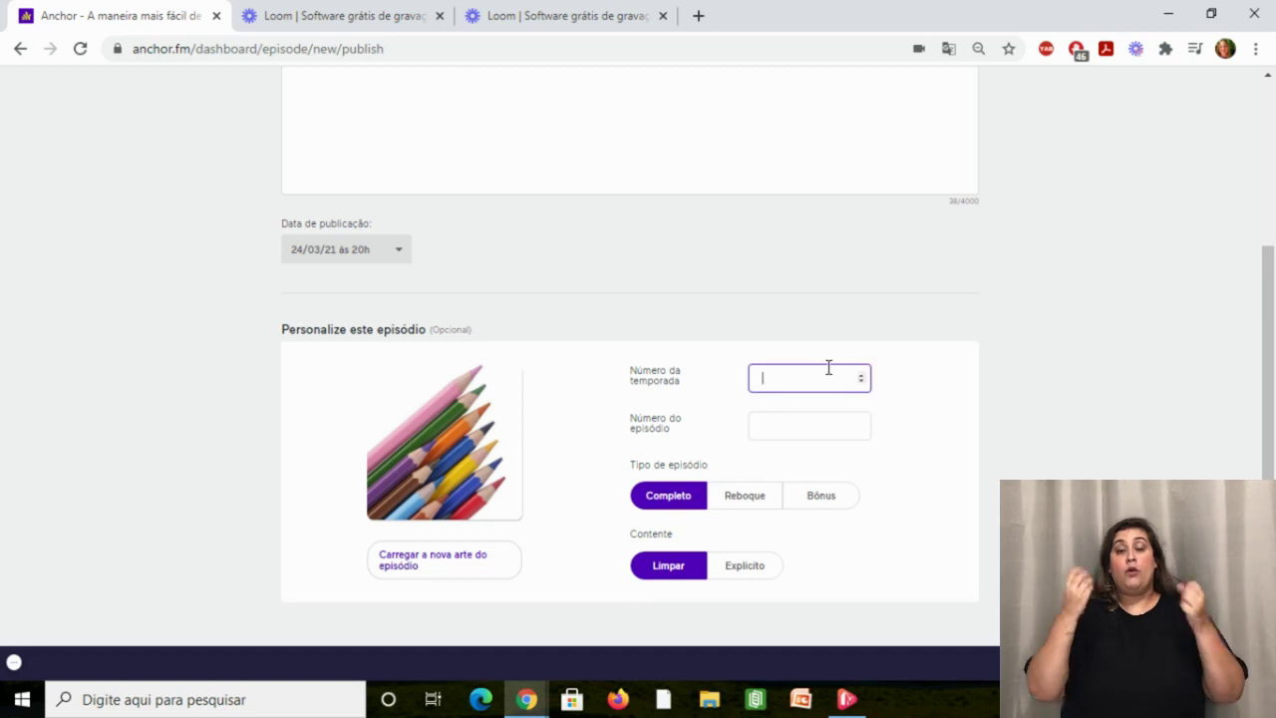
text(2021)
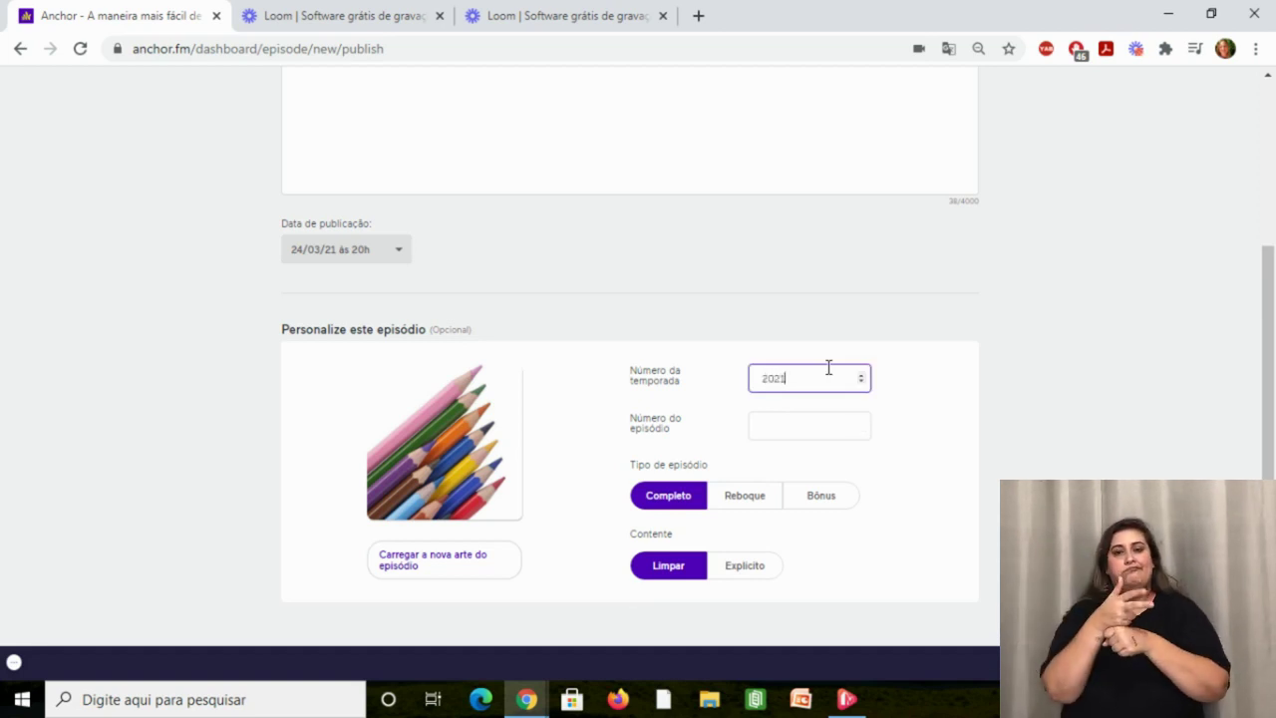
click(802, 429)
text(1)
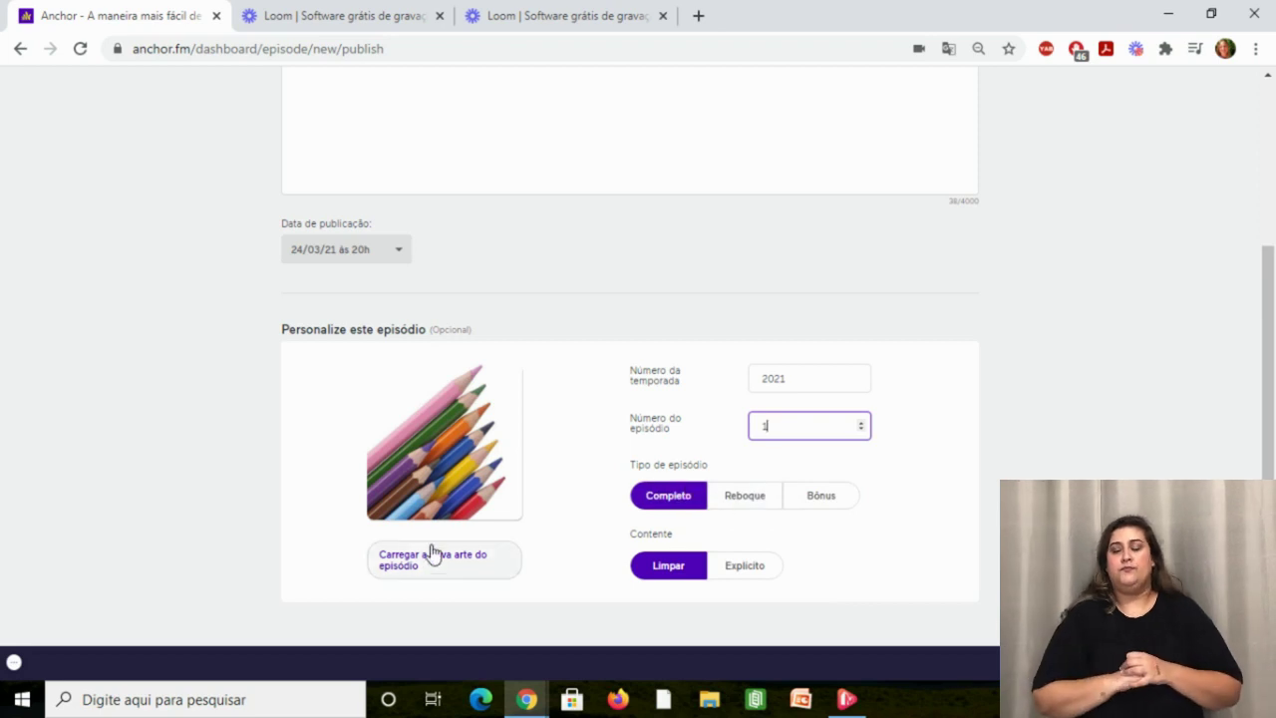
click(618, 504)
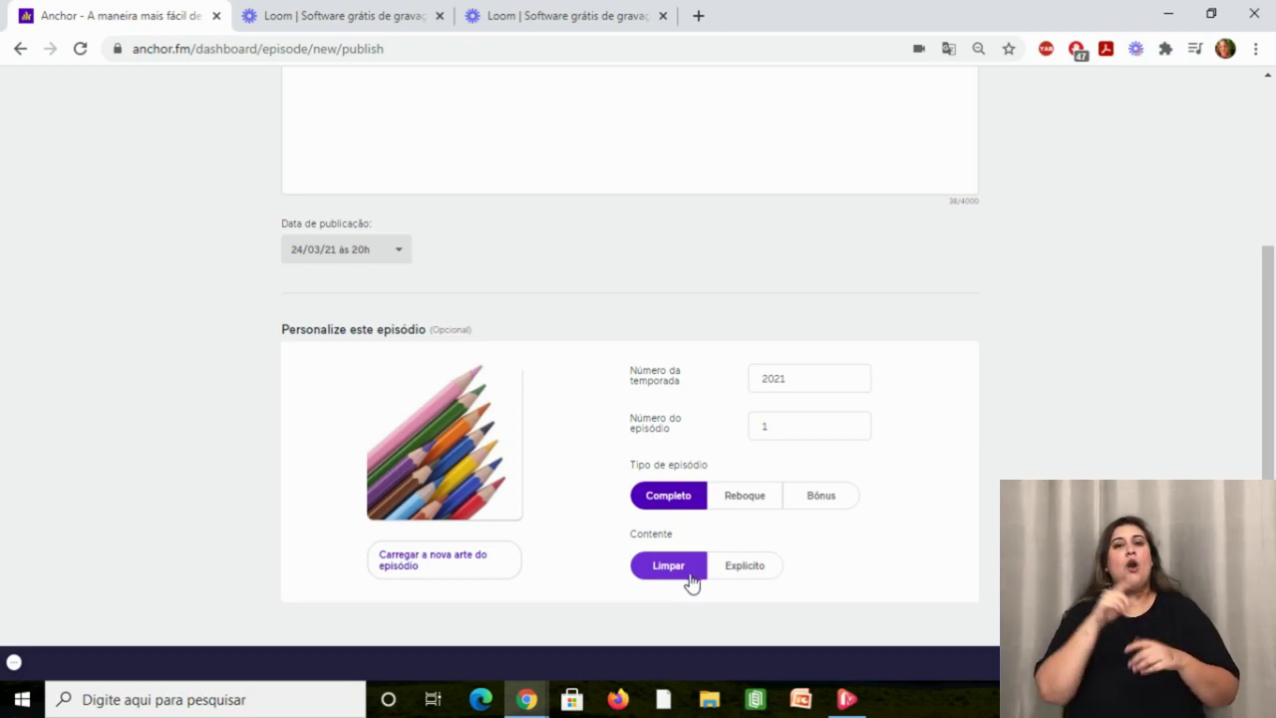
click(746, 579)
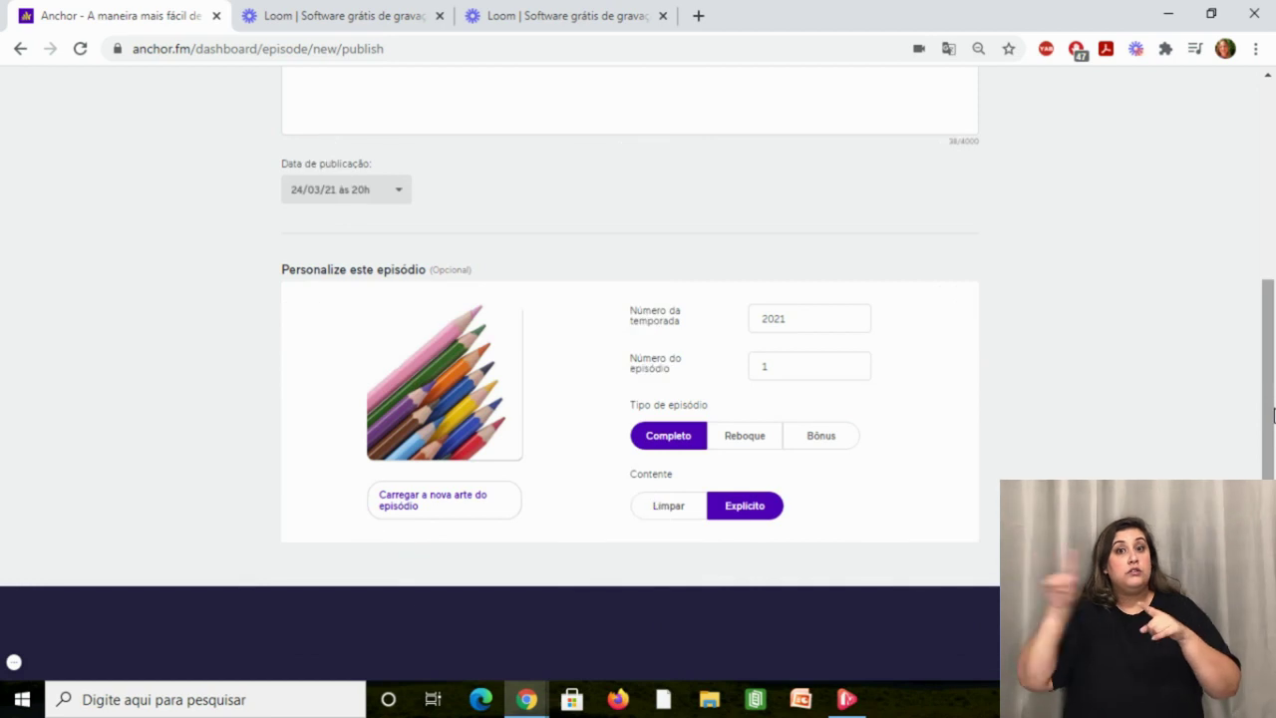
drag(1273, 415, 1273, 206)
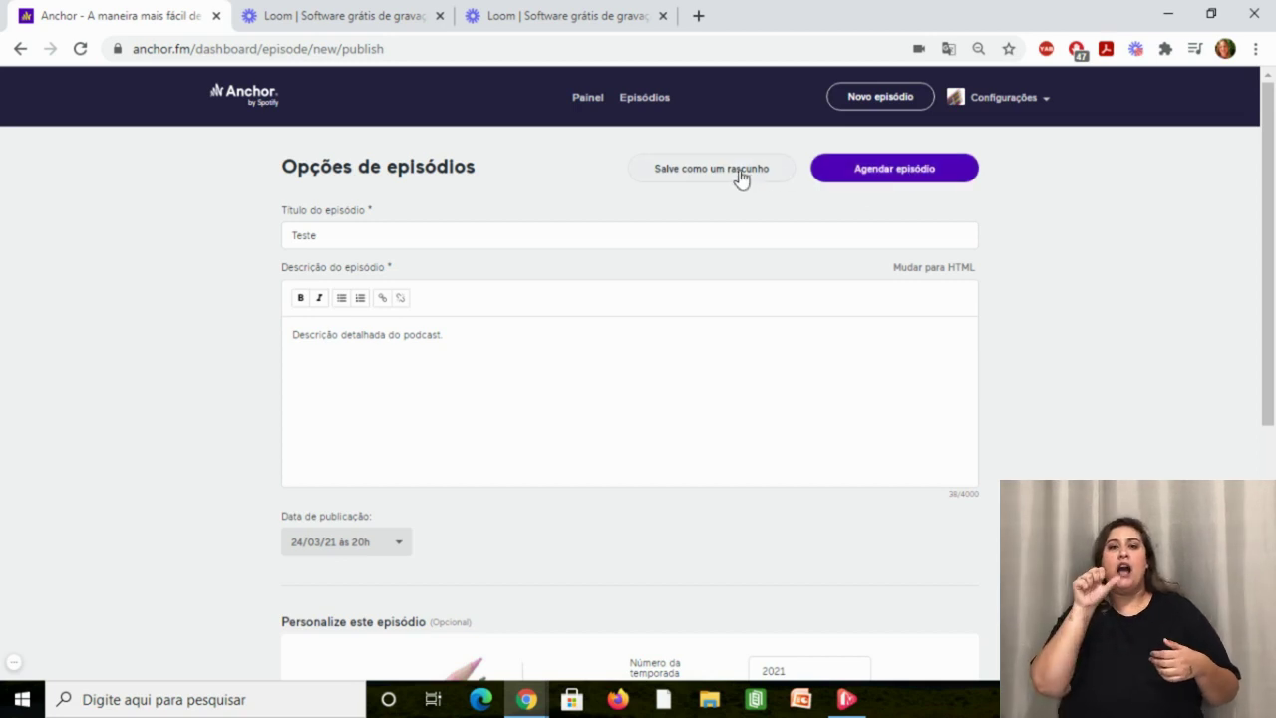
drag(1259, 249, 1273, 508)
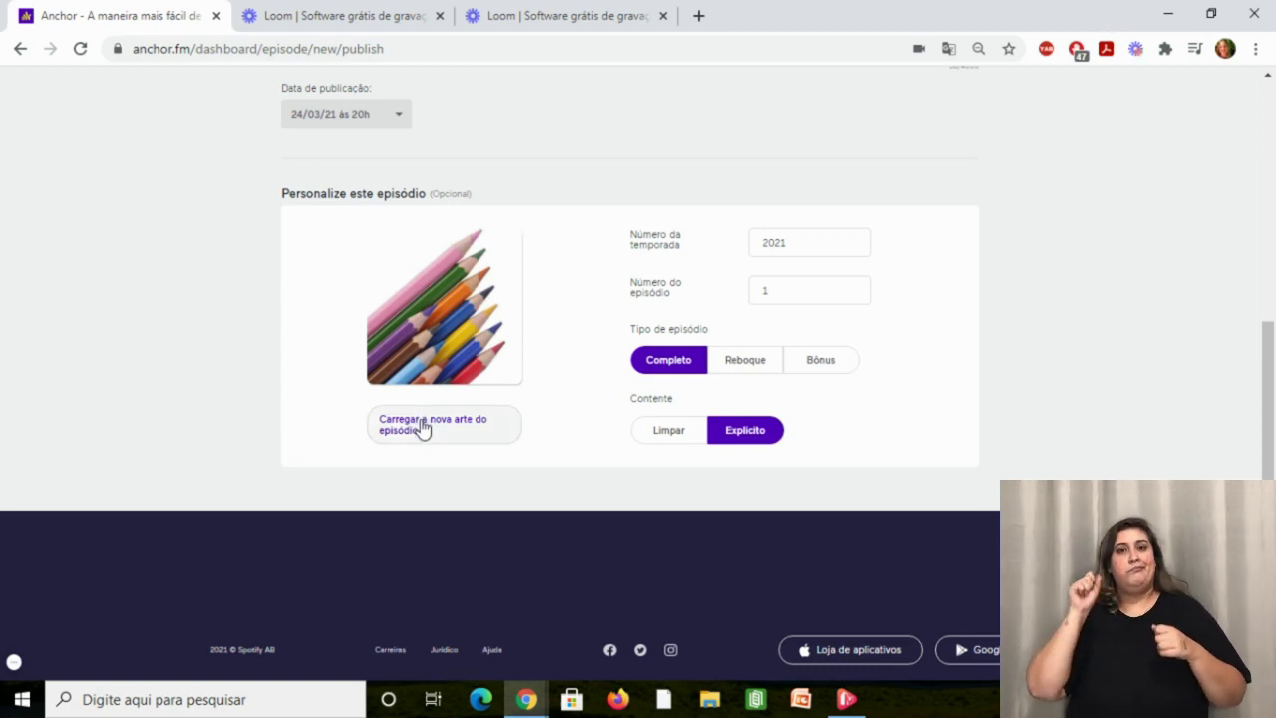
Start picking new episode artwork, then cancel to keep the colored-pencils art.
click(423, 429)
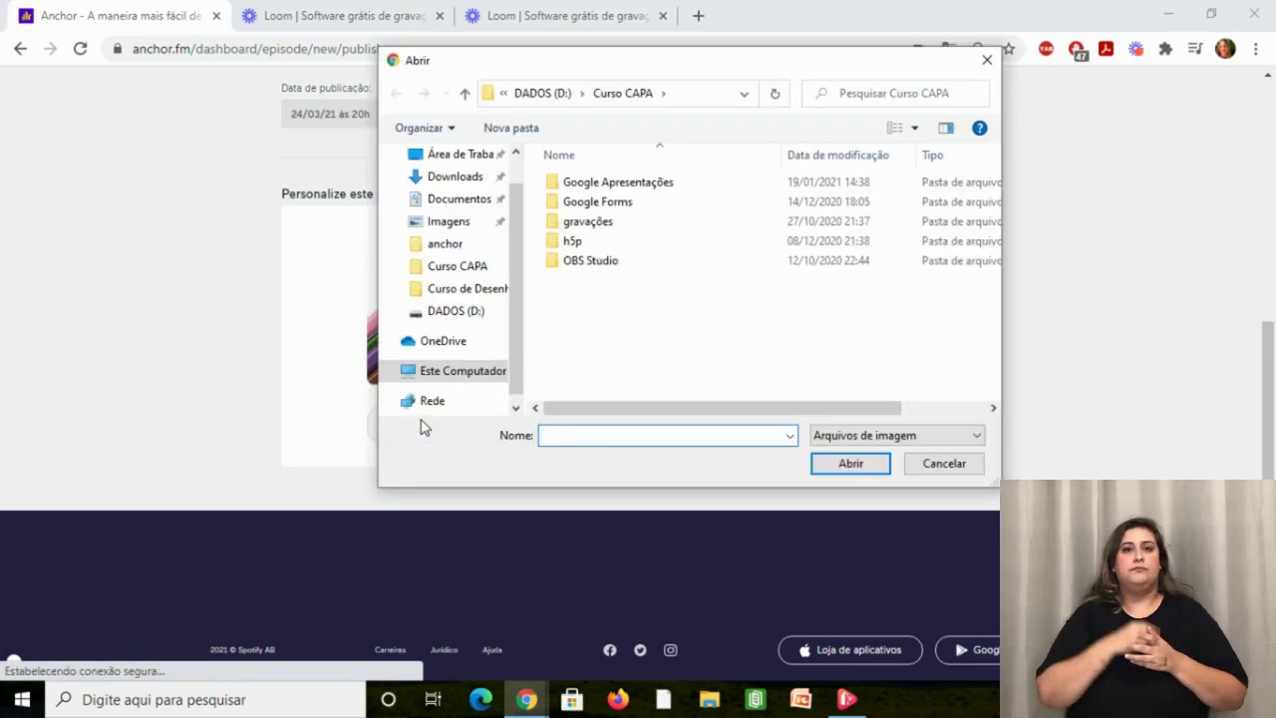
click(985, 61)
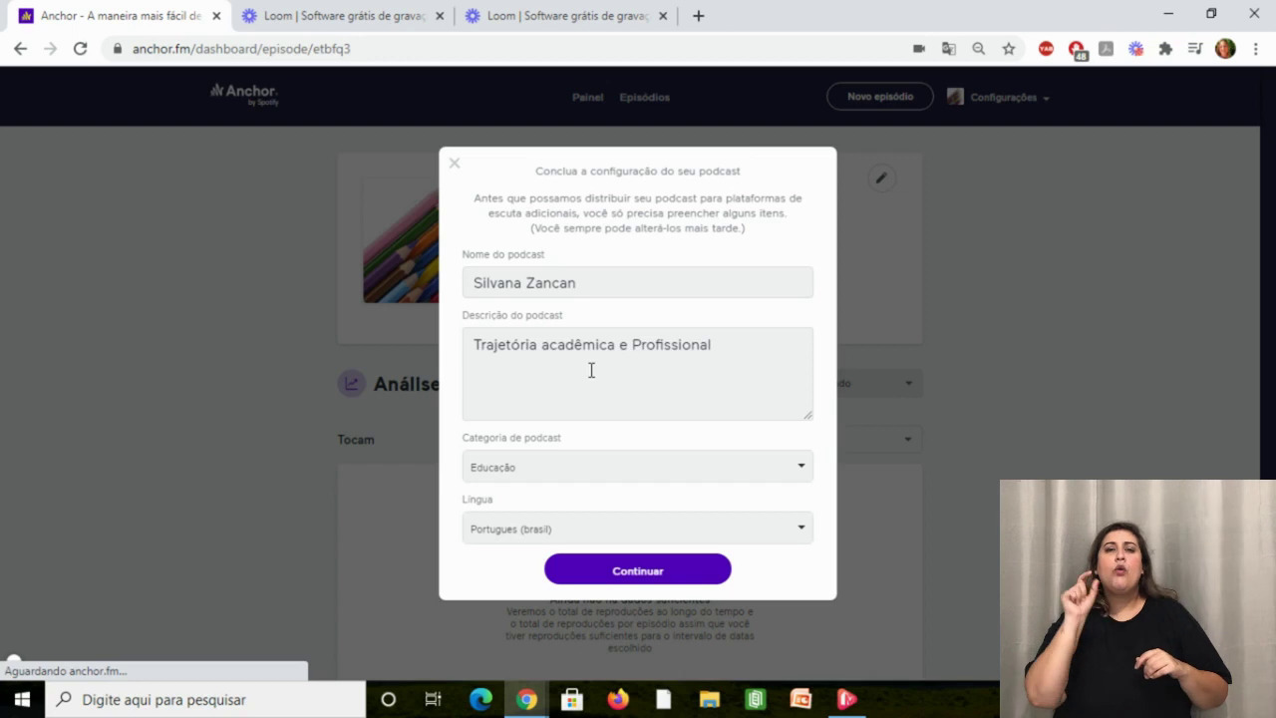
Choose Educação as category, keep Portugues (brasil) as language, and continue.
click(582, 473)
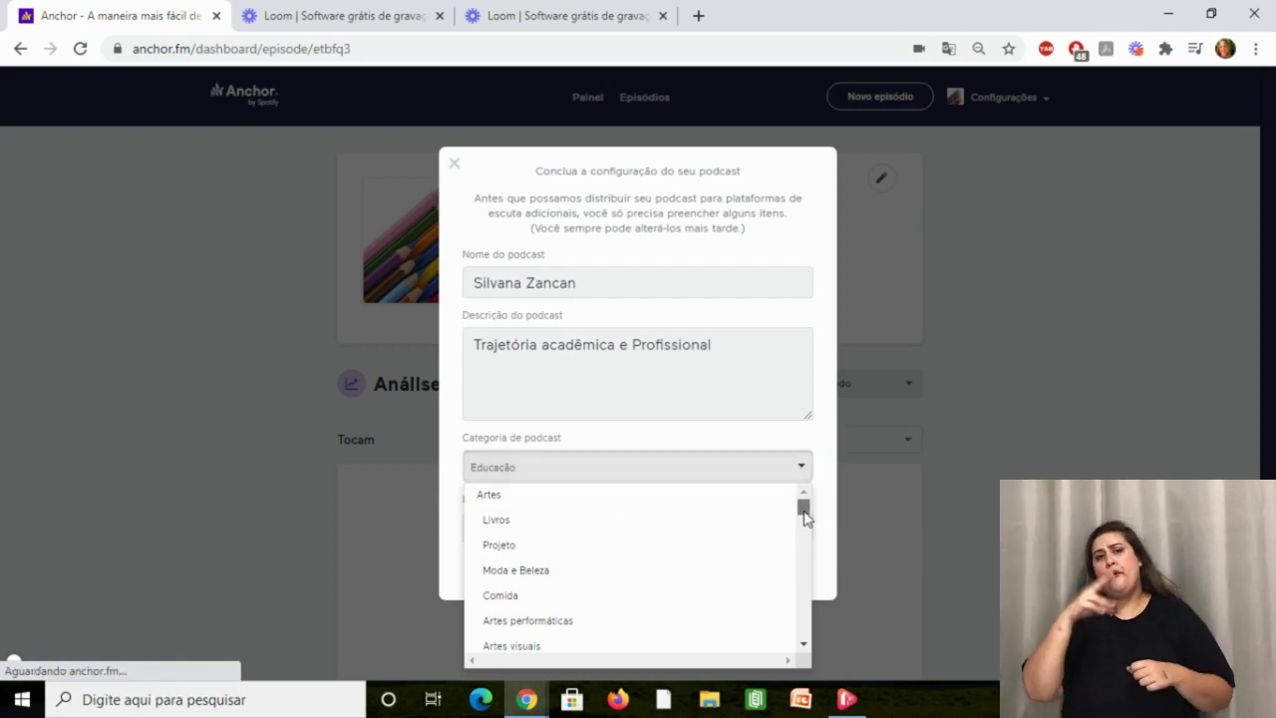
scroll(804, 518, down, 2)
mouse_move(805, 518)
mouse_down()
mouse_move(806, 536)
mouse_move(806, 522)
mouse_up()
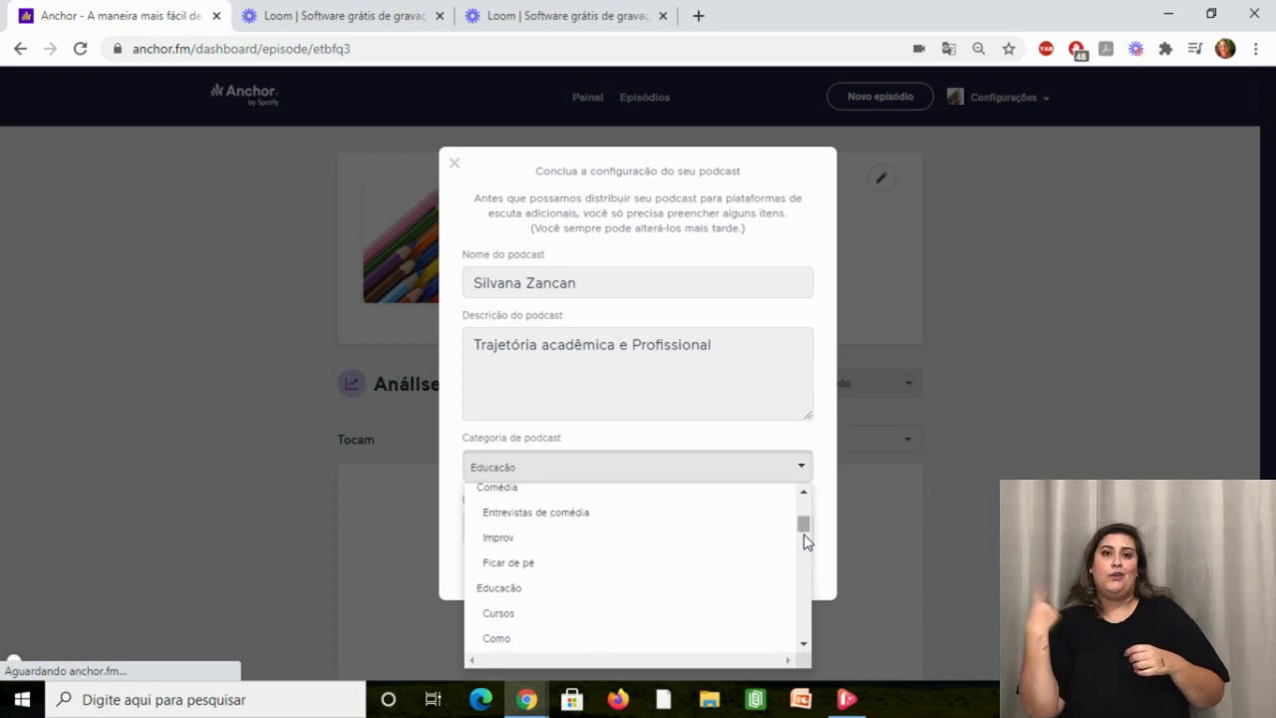
click(524, 591)
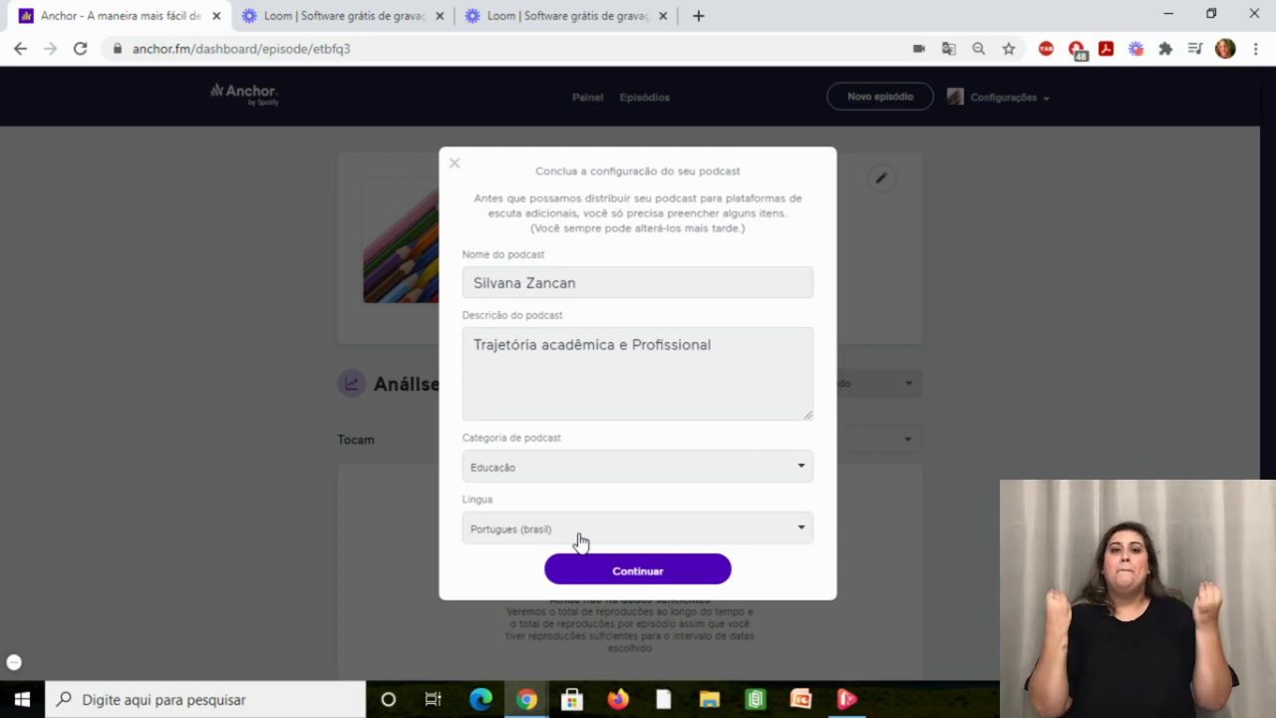
click(581, 542)
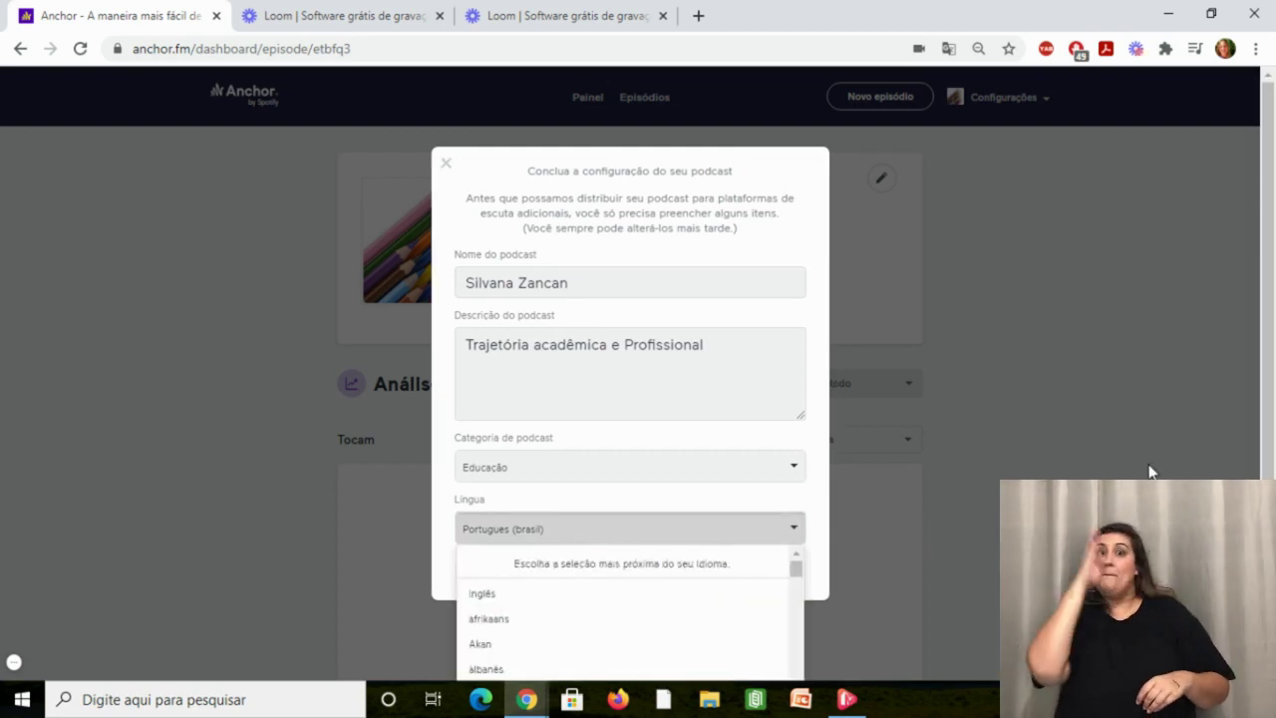
scroll(1267, 299, down, 1)
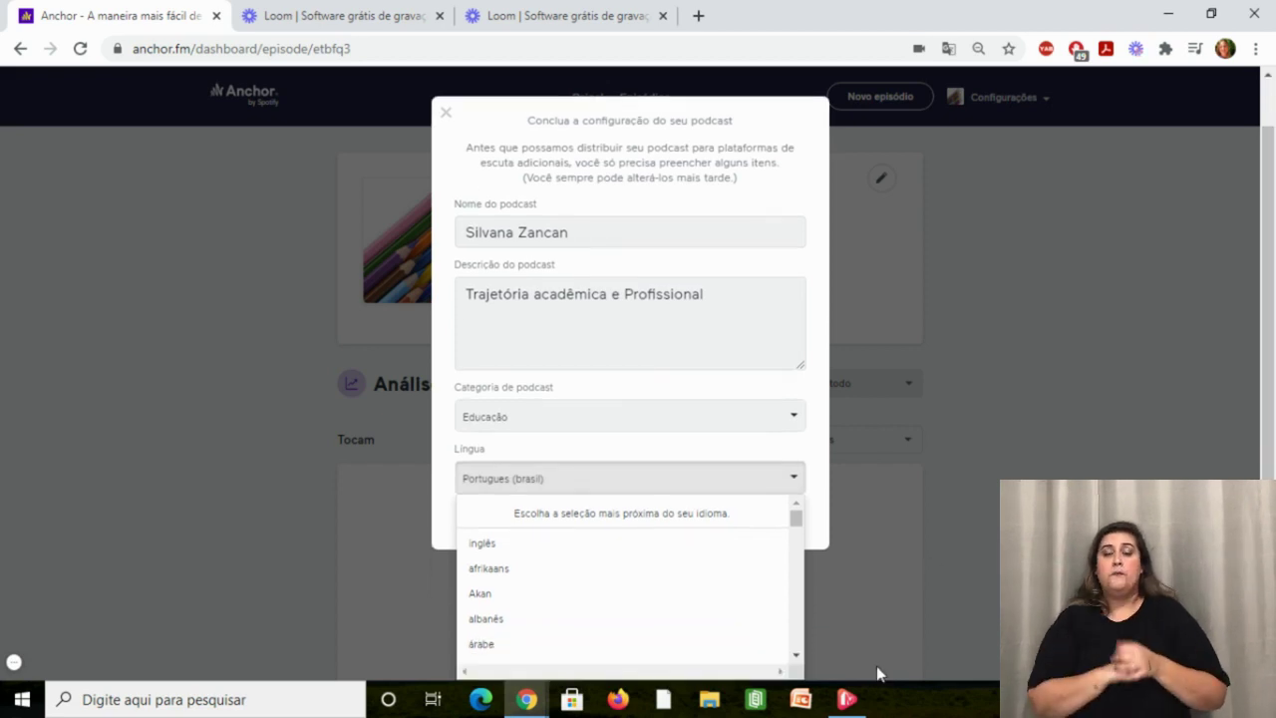
click(796, 655)
click(796, 660)
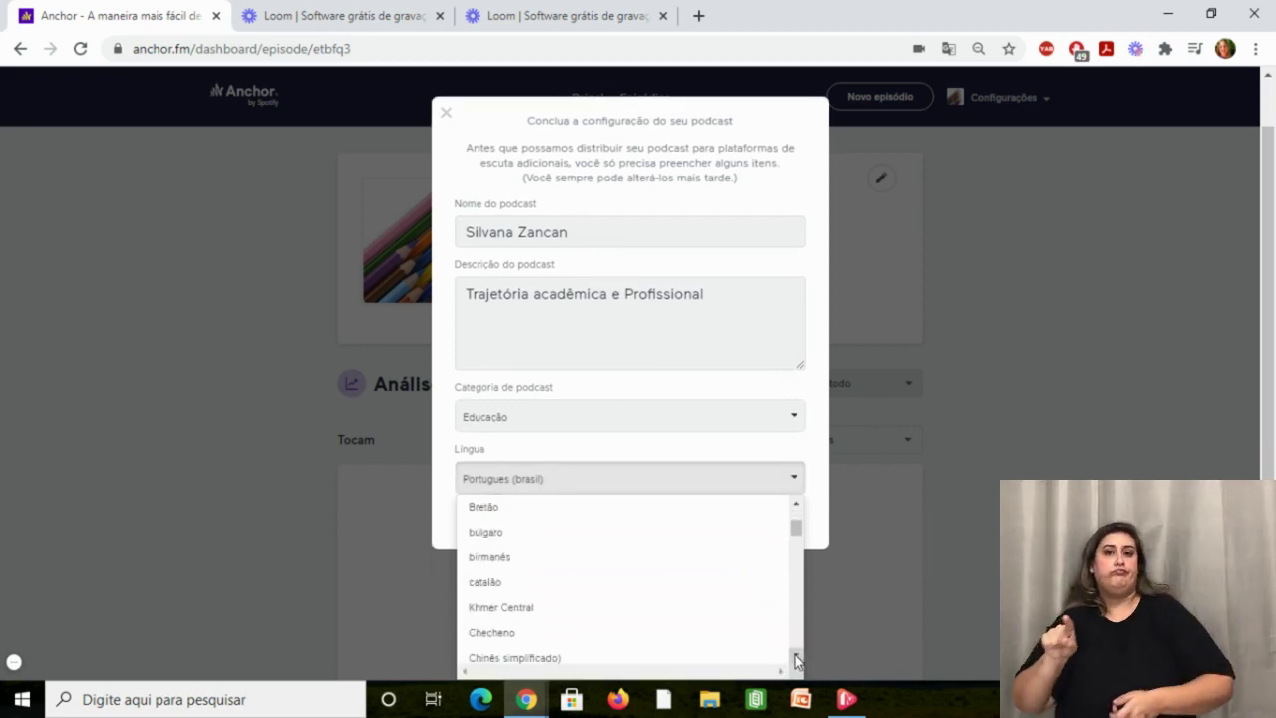
key(Escape)
click(632, 572)
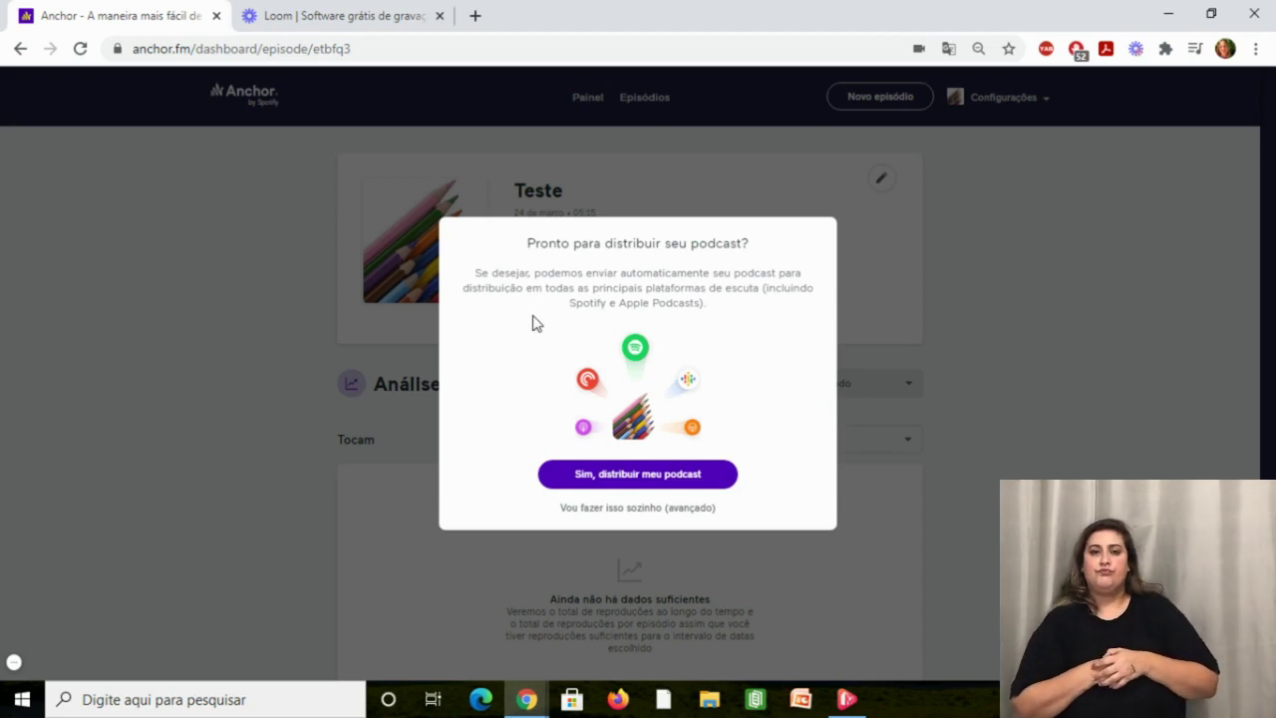
Approve automatic distribution to Spotify and Apple Podcasts and dismiss the confirmation.
click(600, 481)
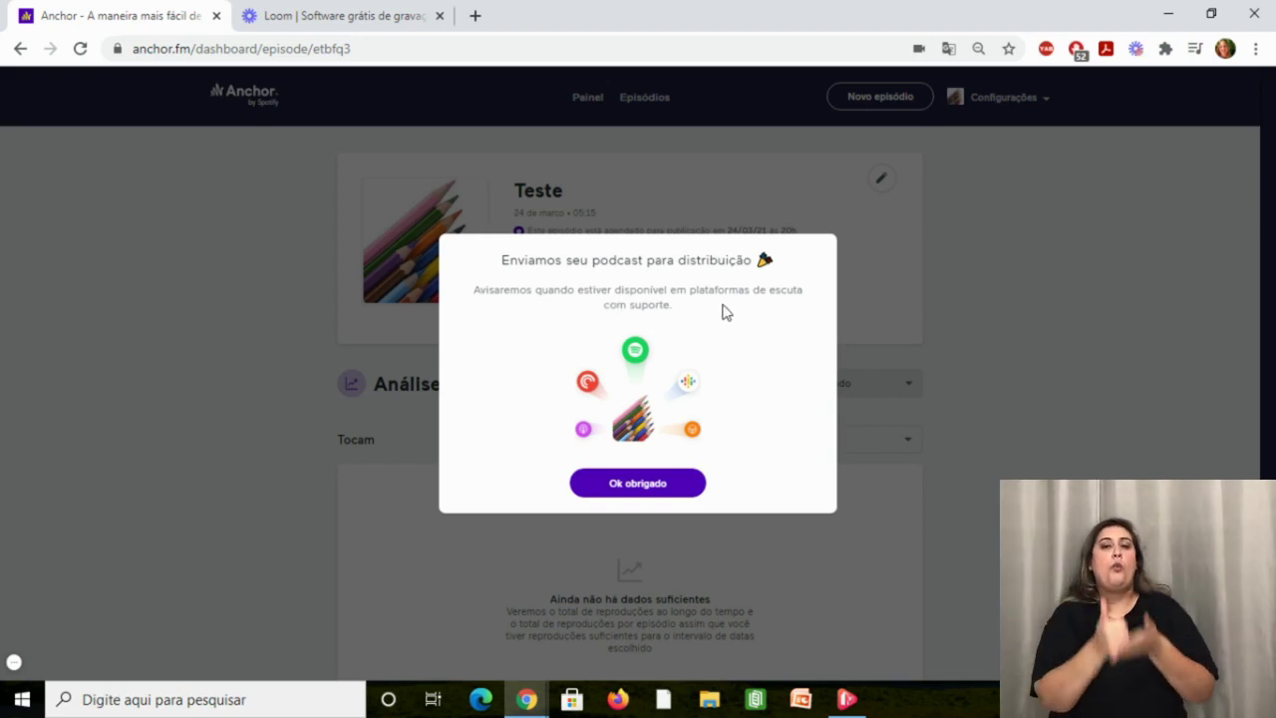
click(622, 488)
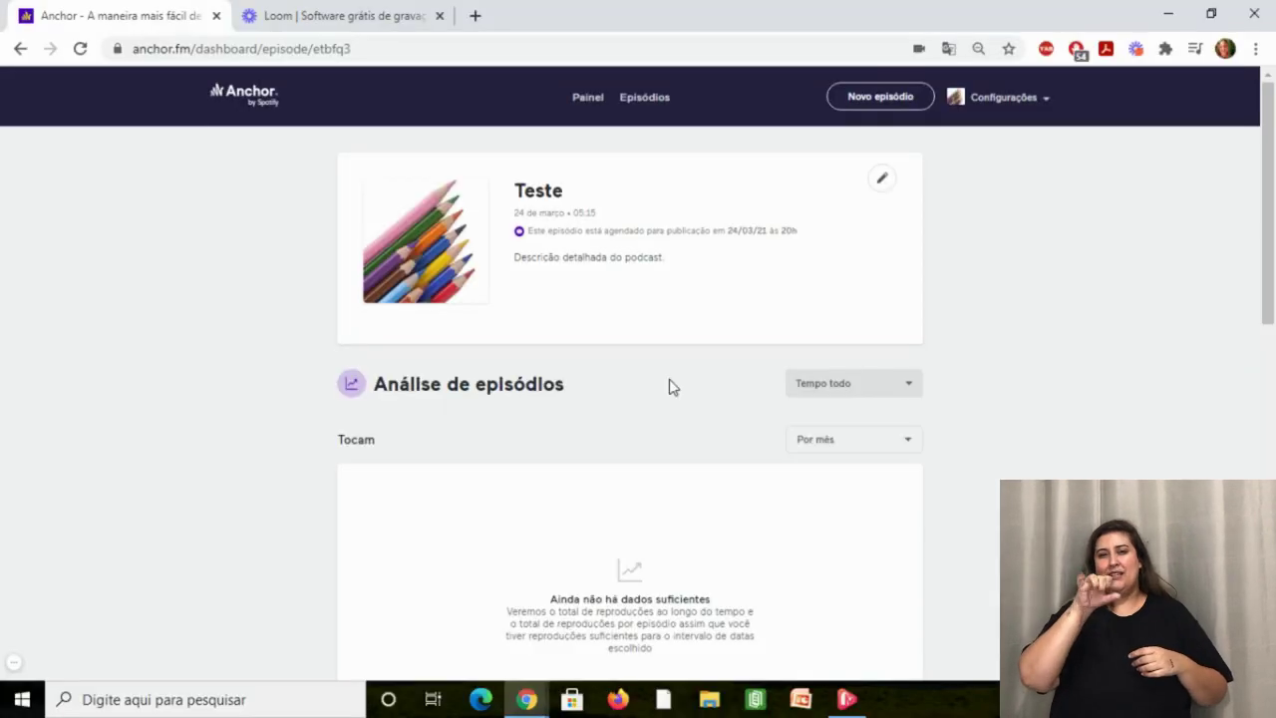
Switch the Teste analytics range to Últimos 30 dias and scroll through the results.
click(857, 396)
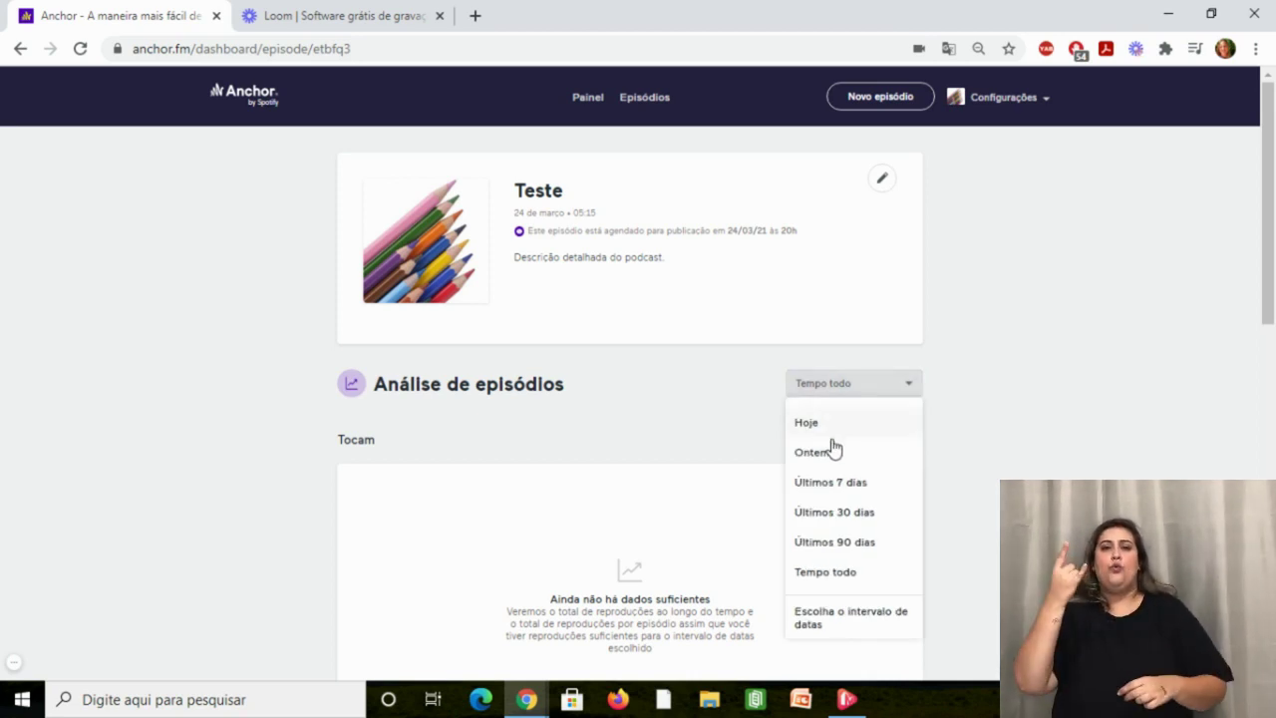
click(853, 515)
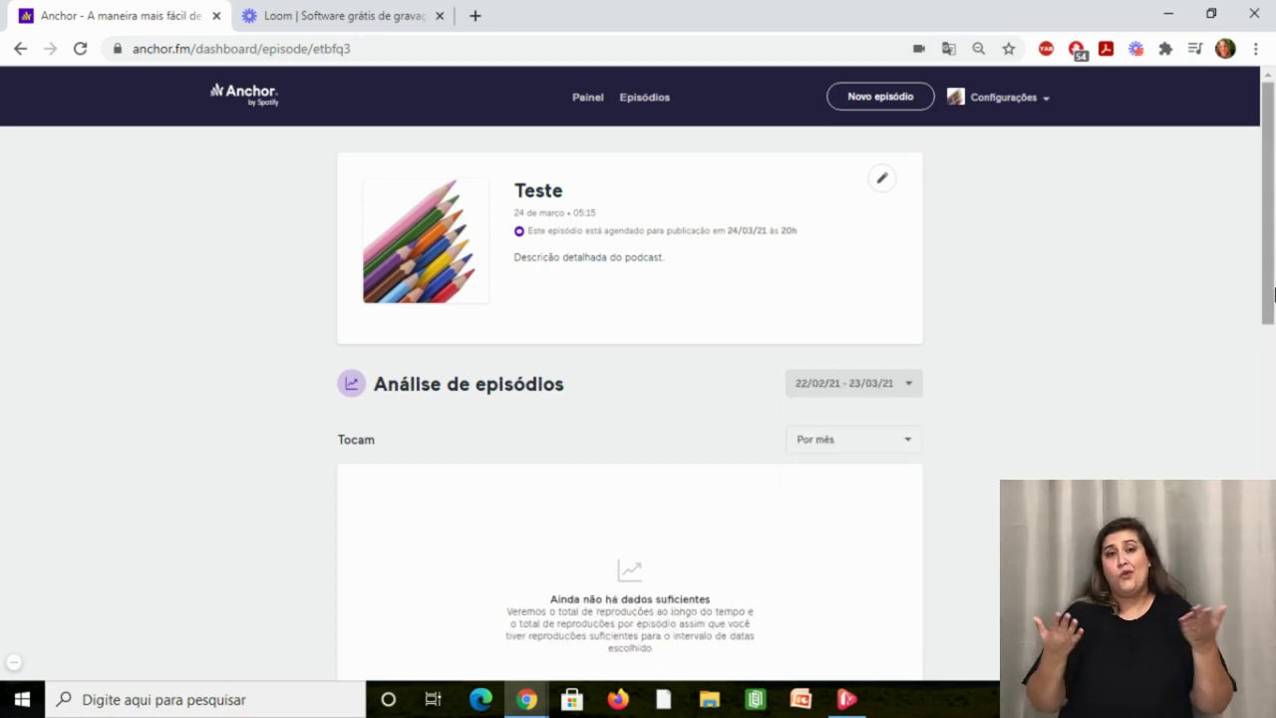
scroll(1253, 342, down, 2)
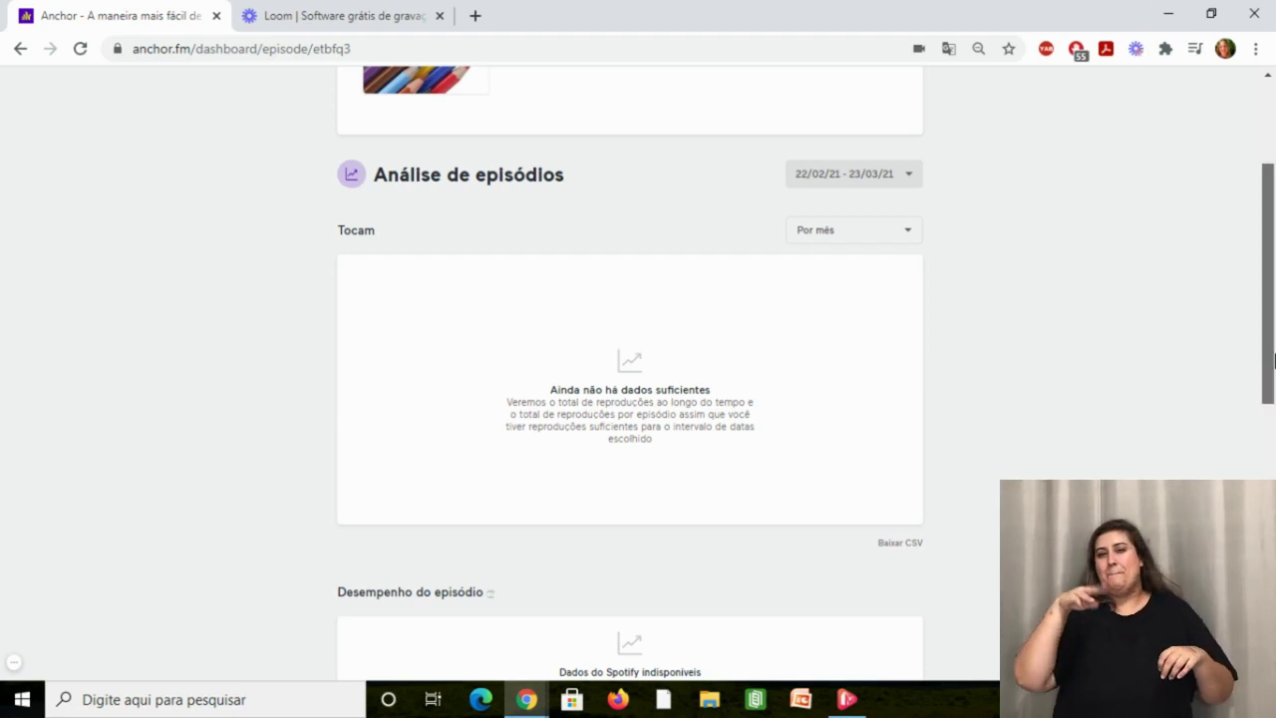
scroll(1267, 365, down, 3)
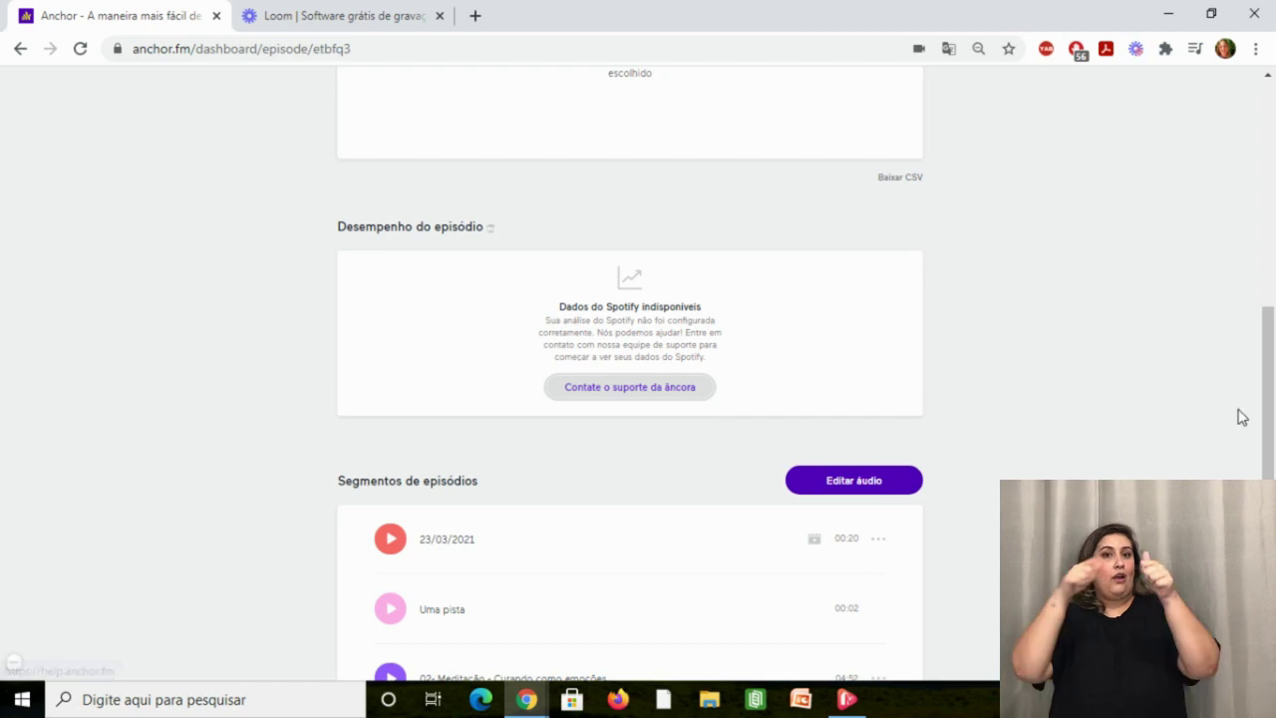
drag(1270, 438, 1272, 453)
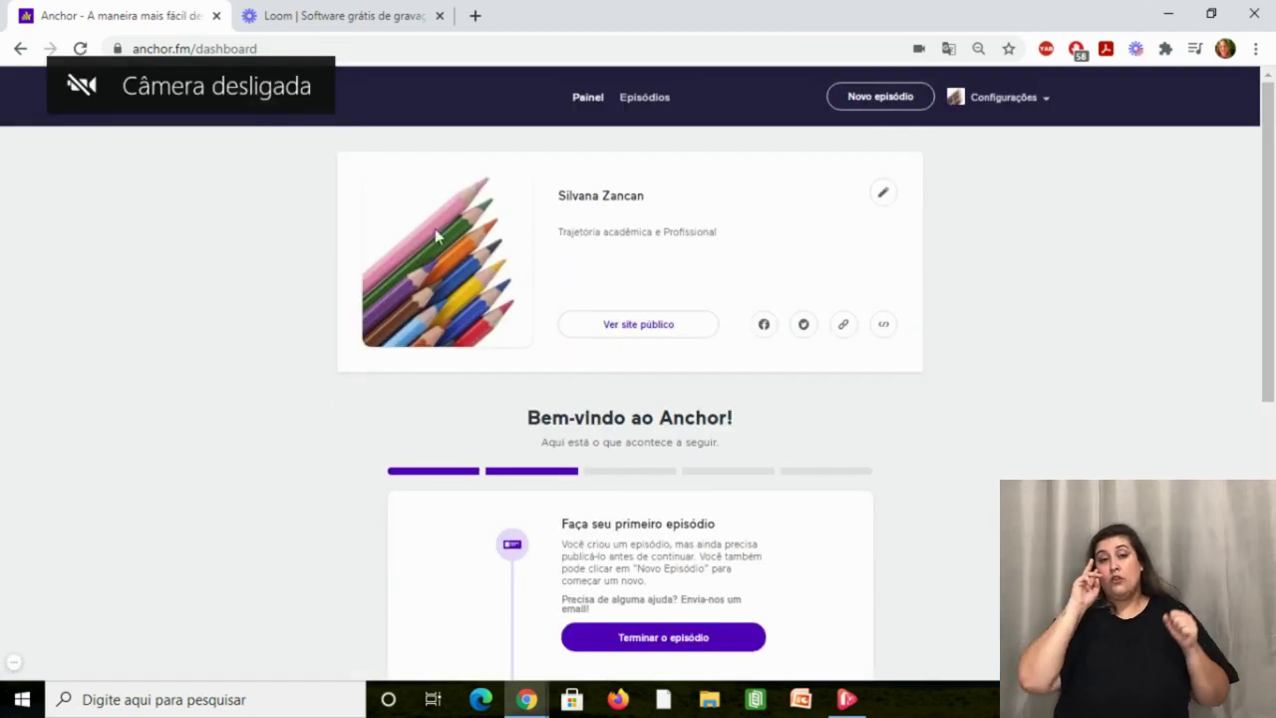
View the podcast's public page, which shows 'Podcast indisponível', then return to the dashboard tab.
click(635, 326)
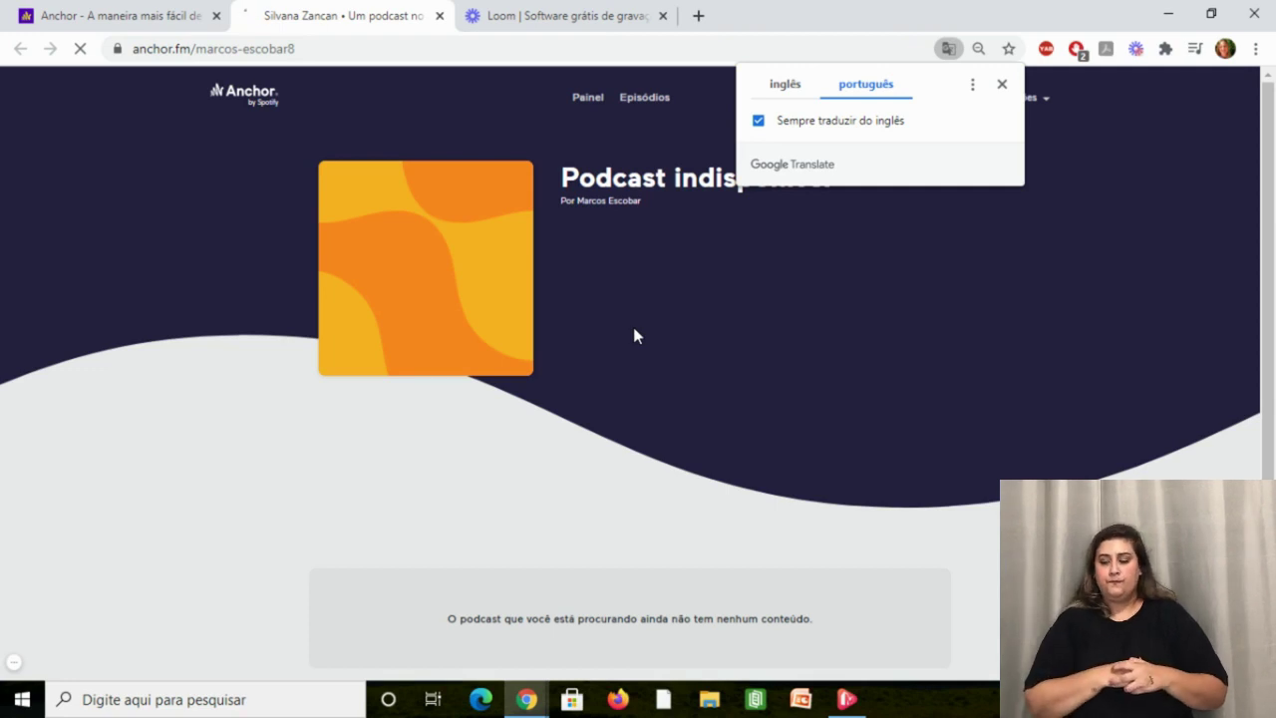
click(1003, 85)
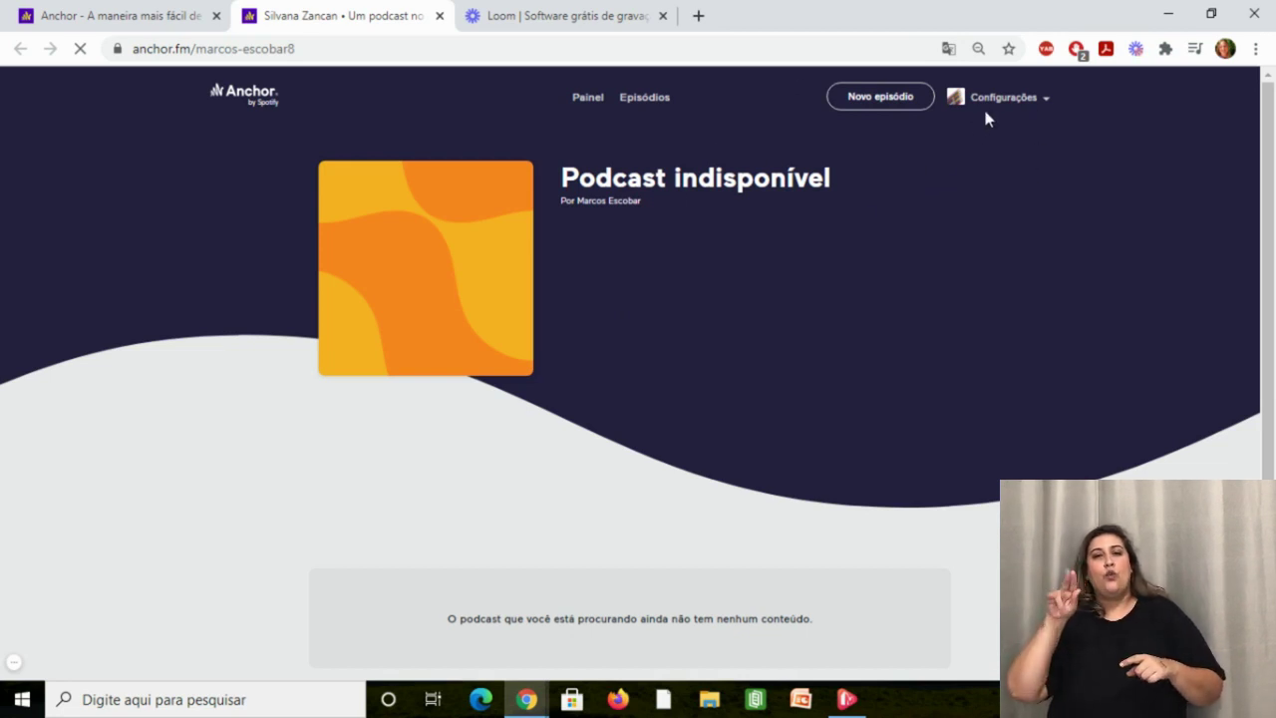
click(1035, 106)
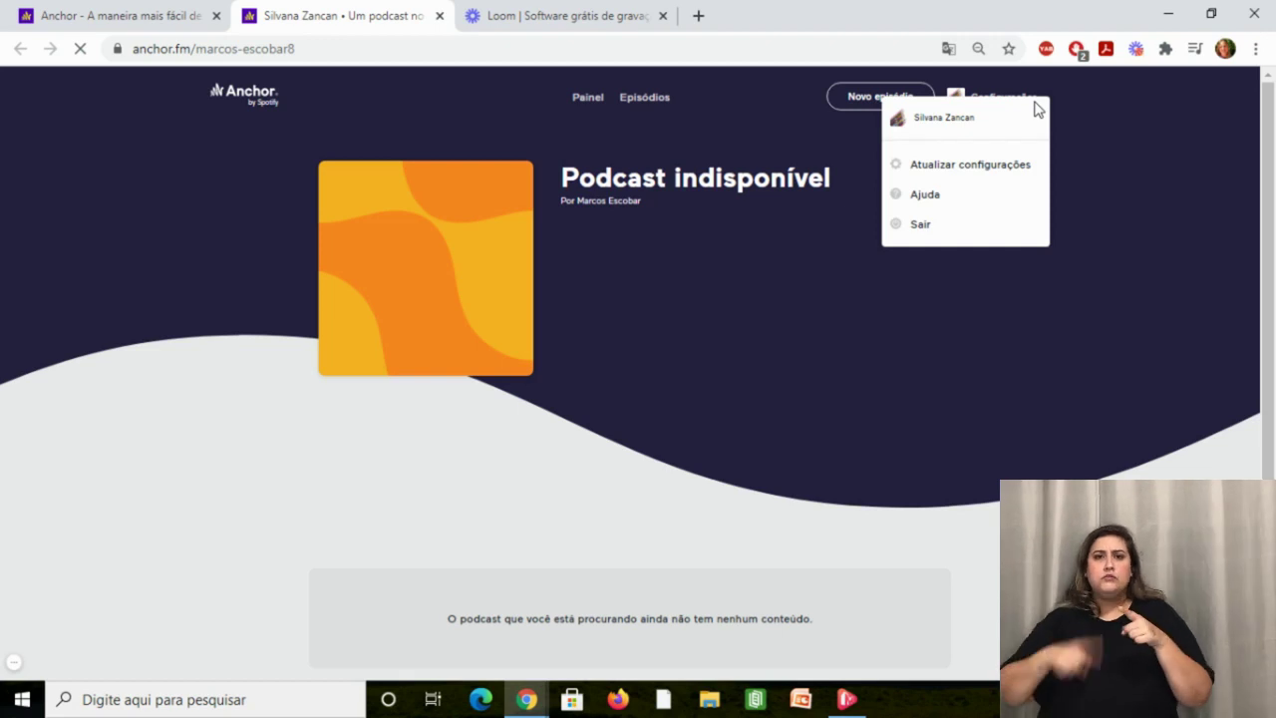
click(146, 10)
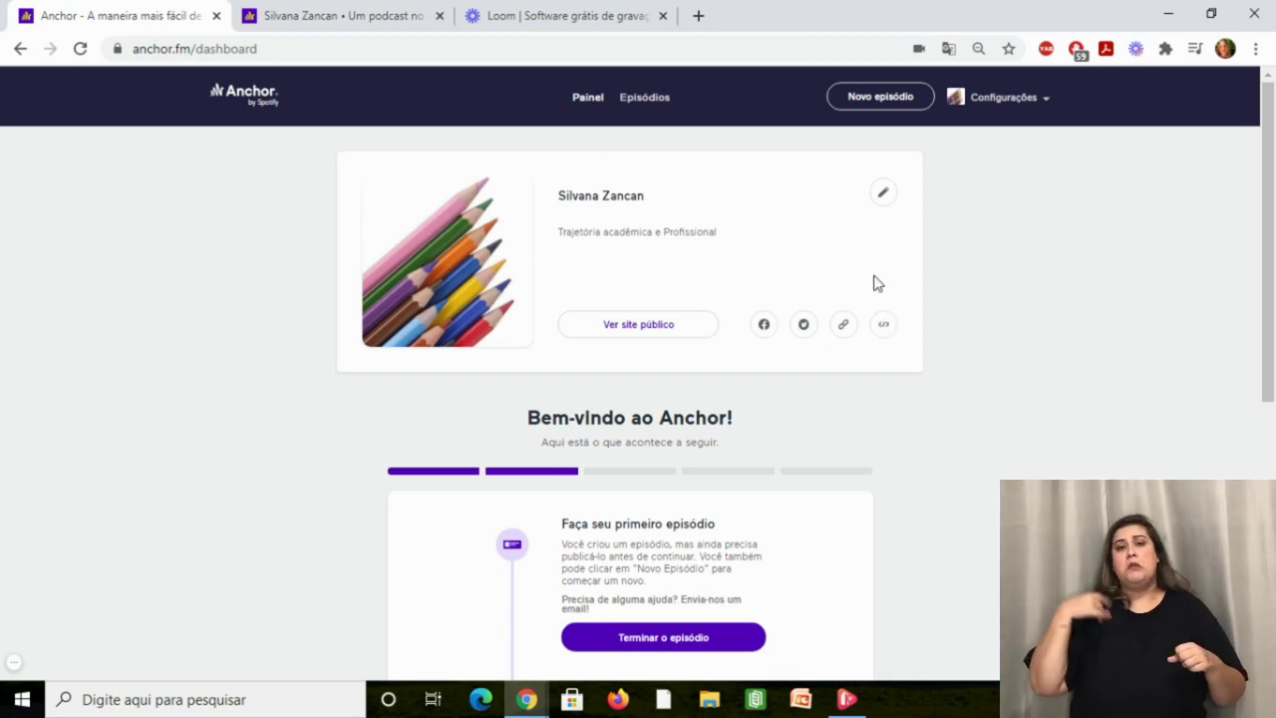
Open Configurações de podcast and look through its fields, starting with the podcast name.
click(883, 198)
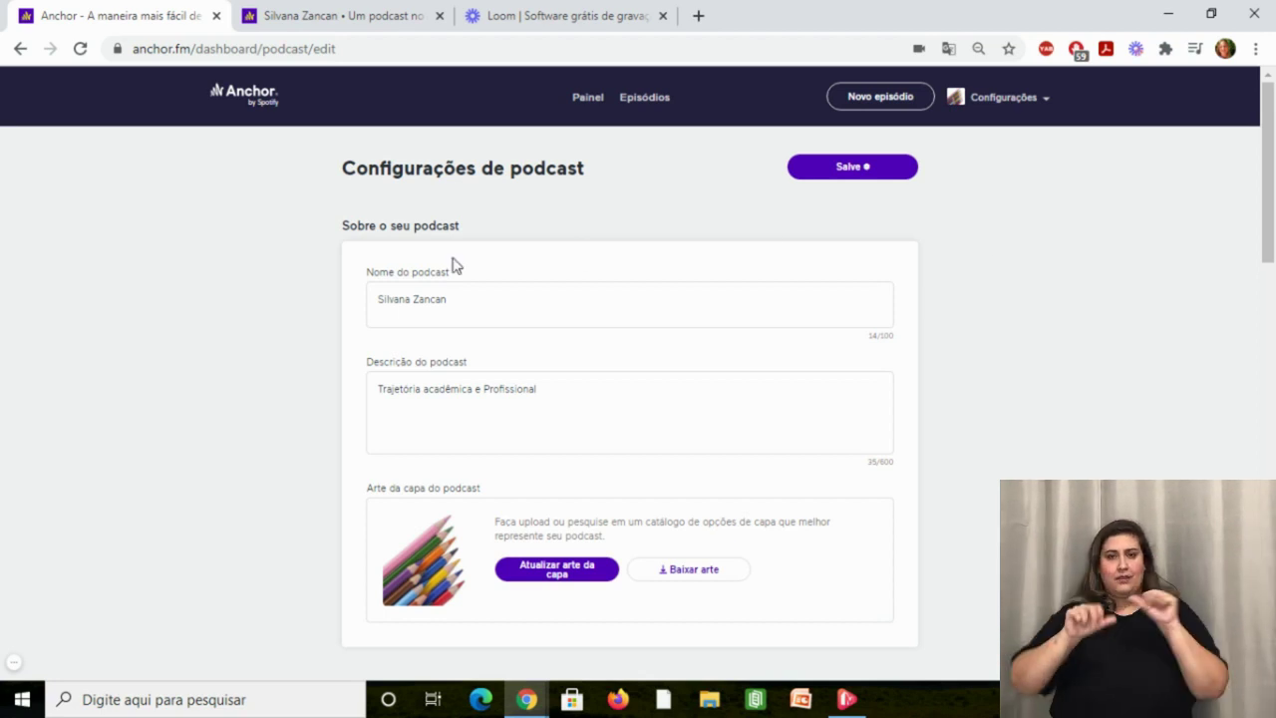
click(473, 311)
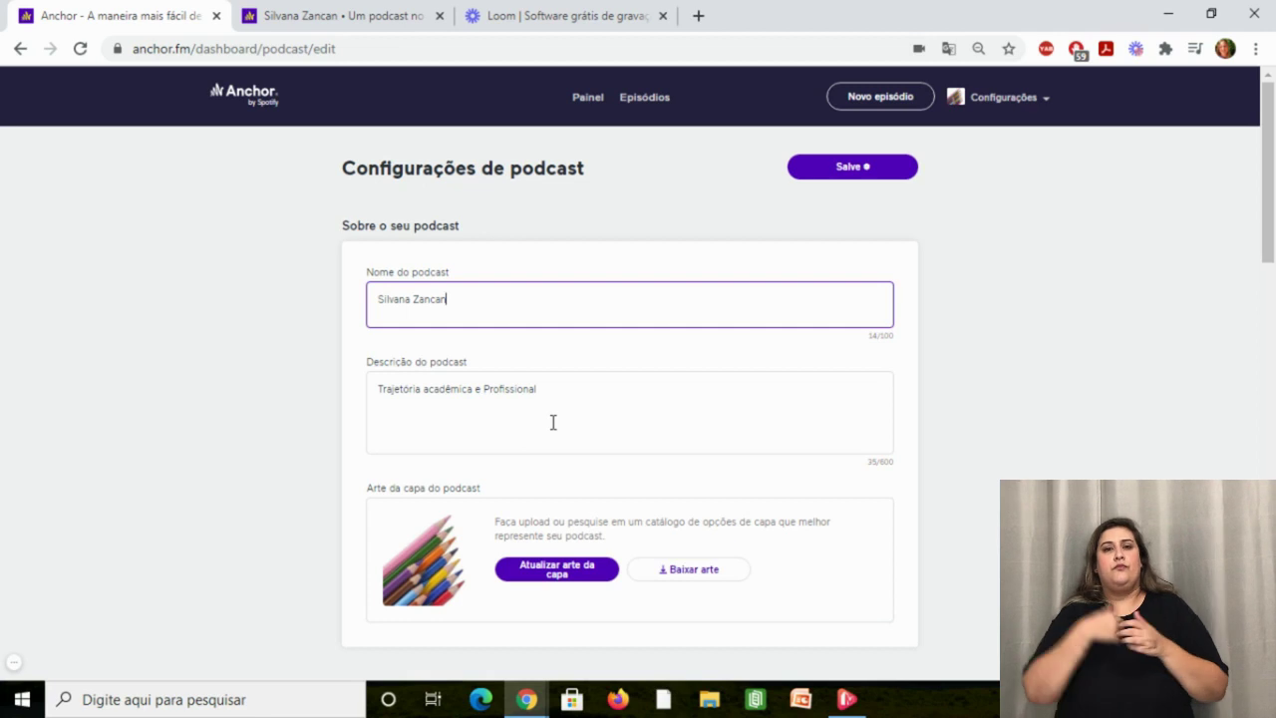
drag(1269, 218, 1269, 274)
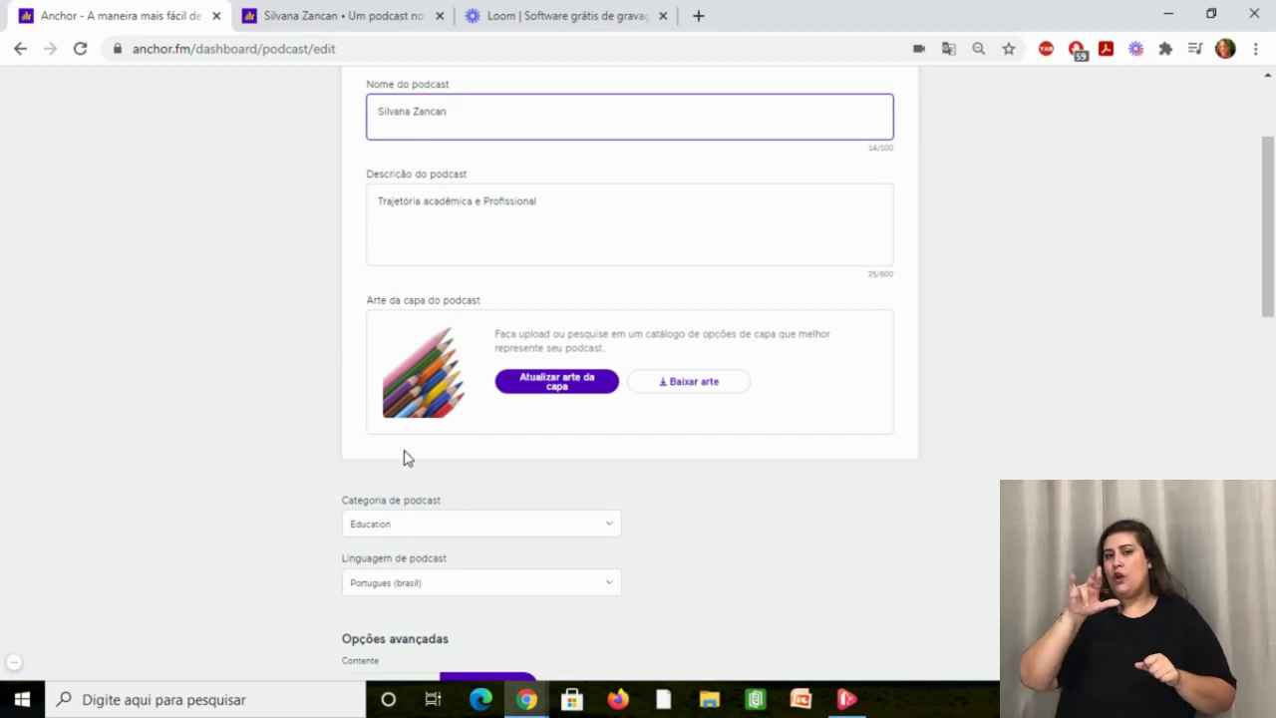
drag(1272, 289, 1274, 652)
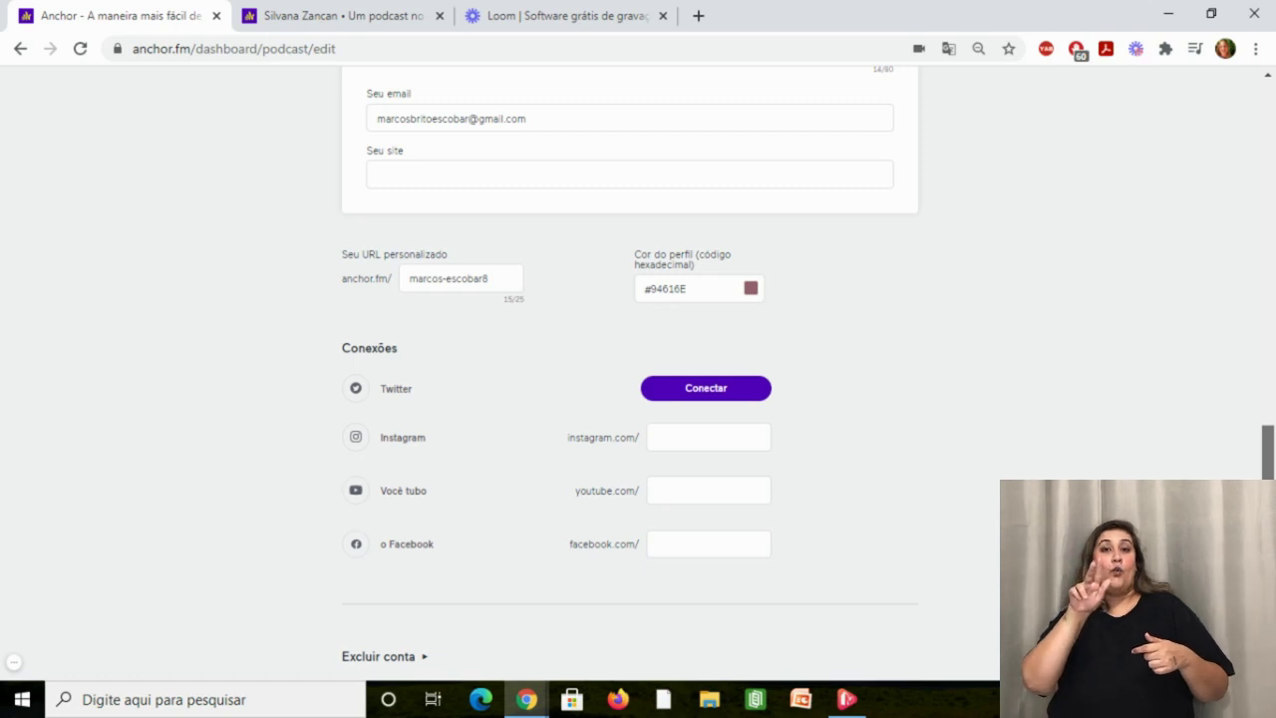
drag(1268, 453, 1268, 100)
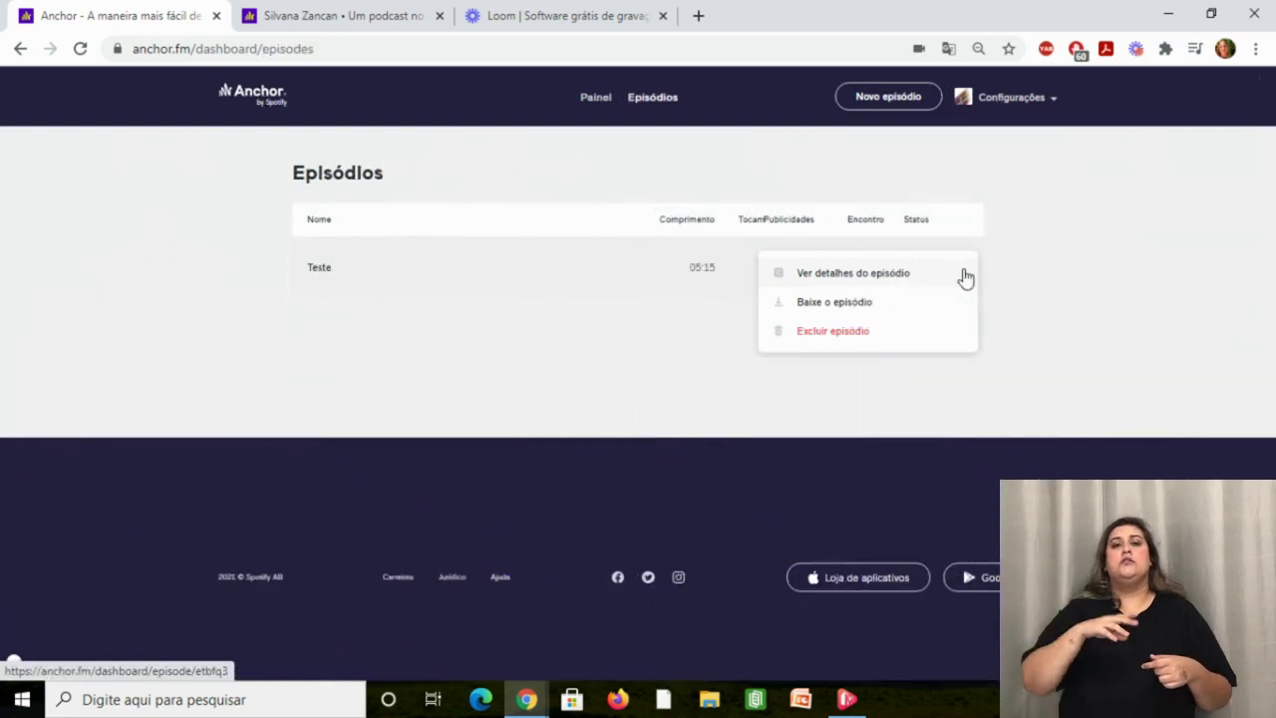